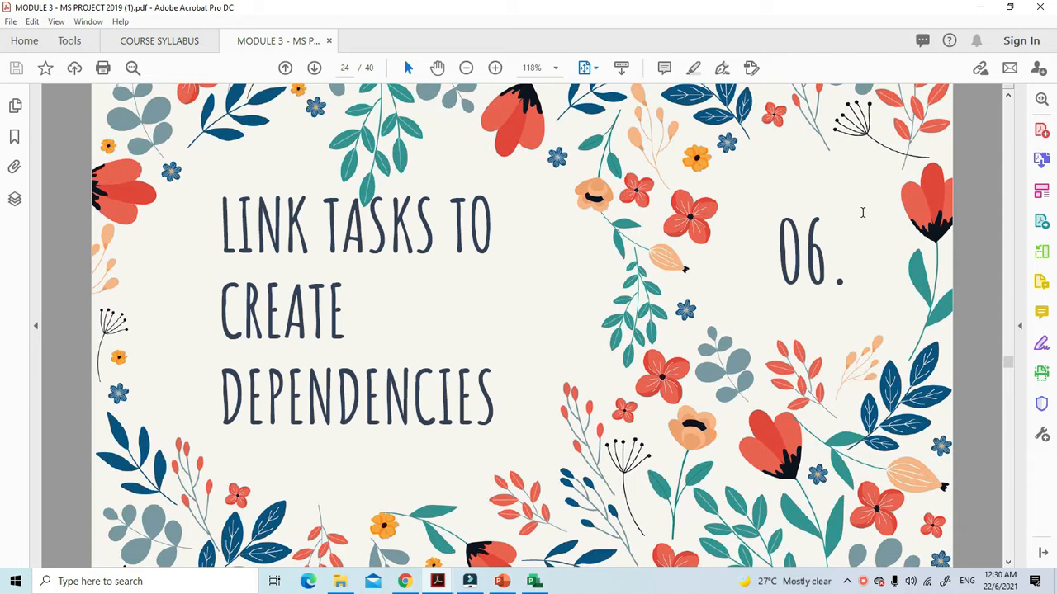
Go to page 25 of the module PDF on linking tasks, and switch to the SimpleBuildTaskList plan in Microsoft Project
scroll(862, 213, down, 3)
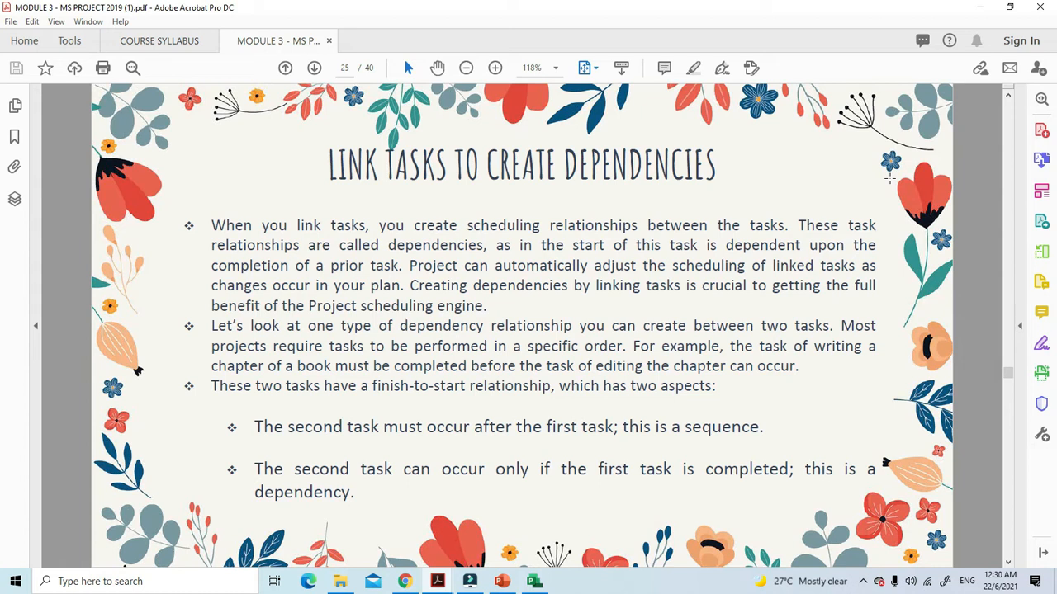
click(534, 580)
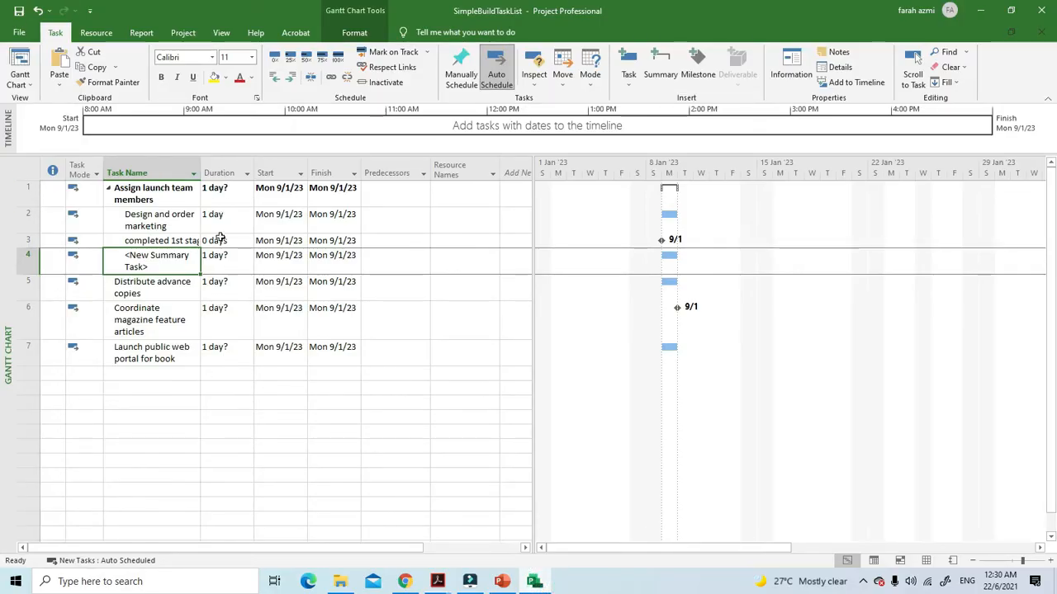
Set the duration of the "Assign launch team members" summary task to 3 days
click(232, 194)
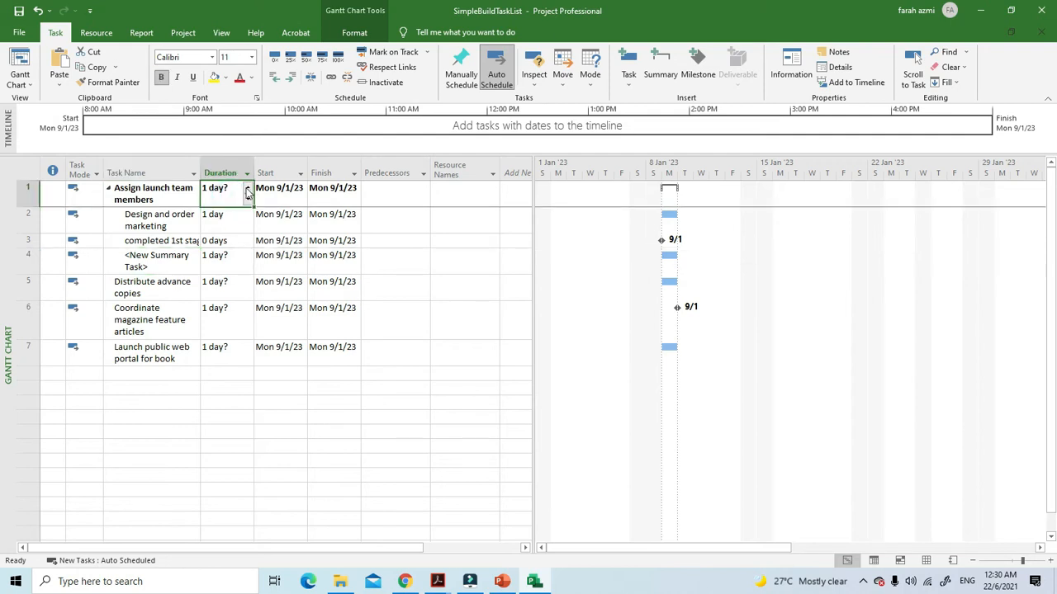
click(246, 189)
click(246, 189)
click(283, 516)
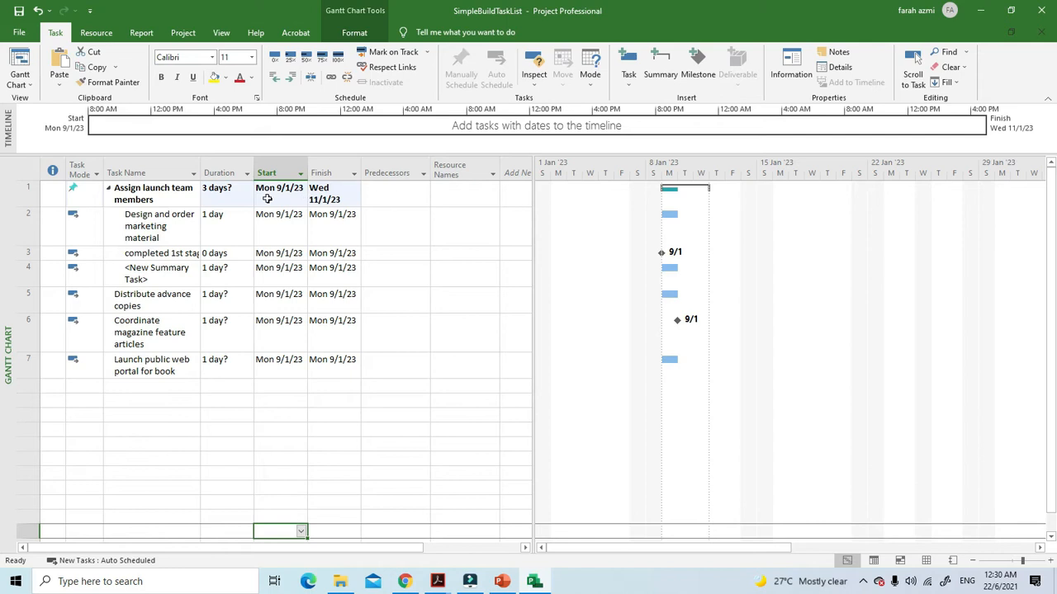
Reduce the duration of the "Assign launch team members" summary task to 0 days
click(227, 202)
click(247, 200)
click(247, 200)
click(247, 201)
click(259, 255)
click(137, 197)
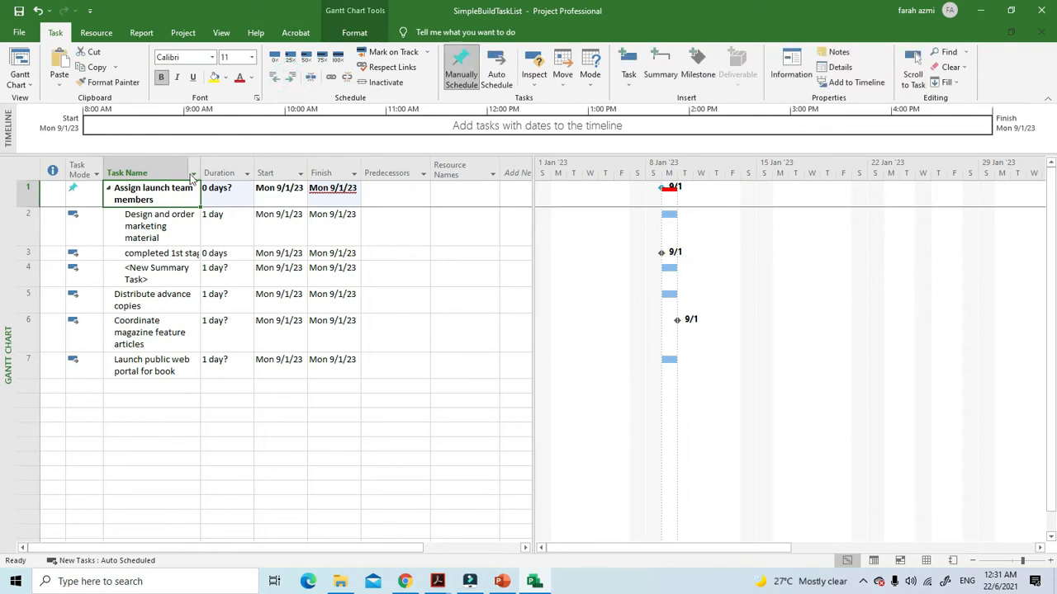
click(276, 82)
click(447, 268)
click(182, 190)
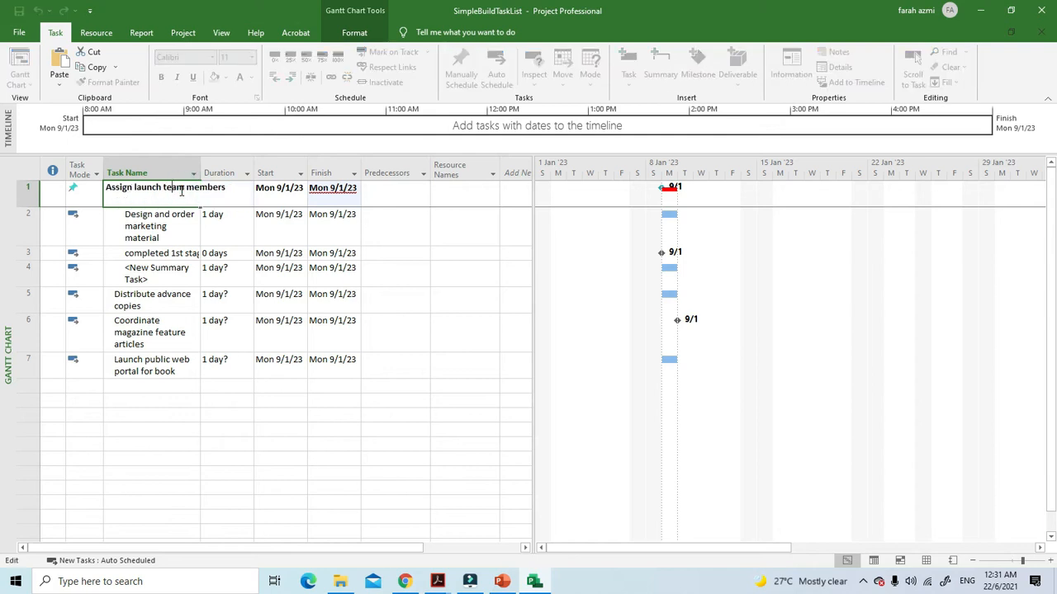
click(206, 284)
click(137, 193)
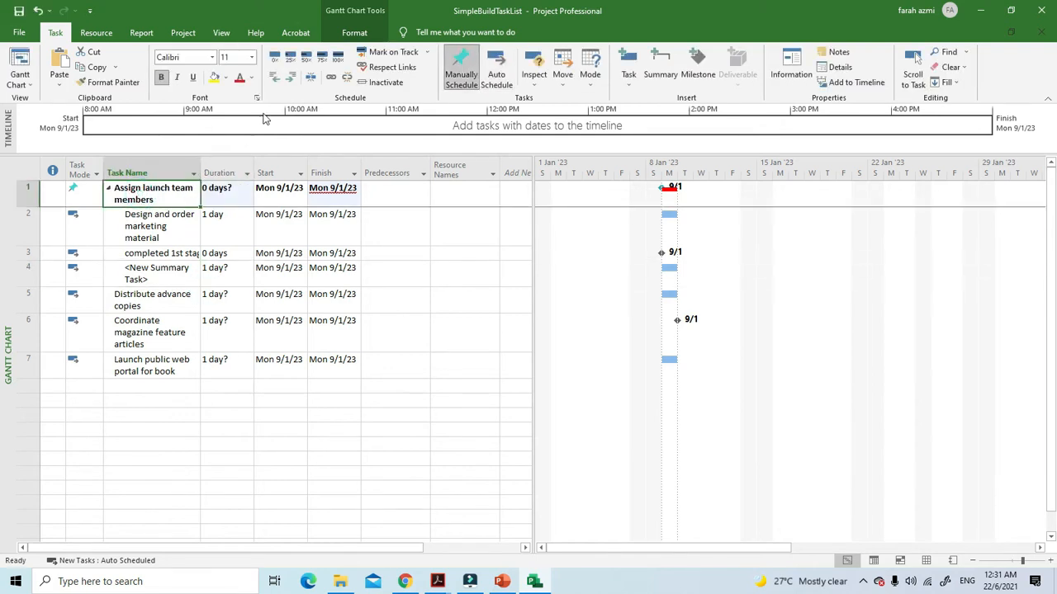
click(165, 254)
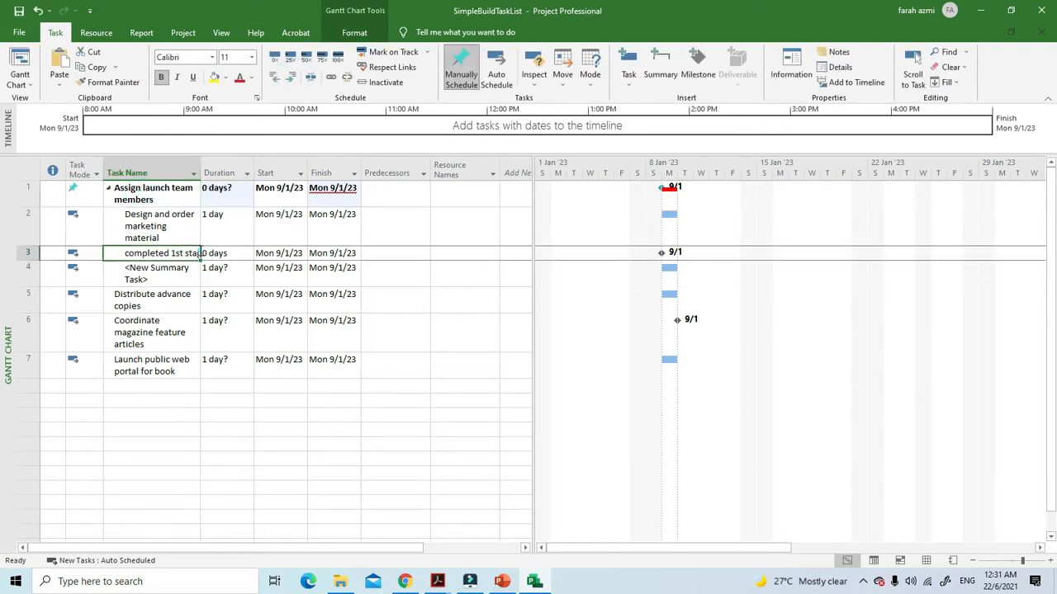
click(108, 188)
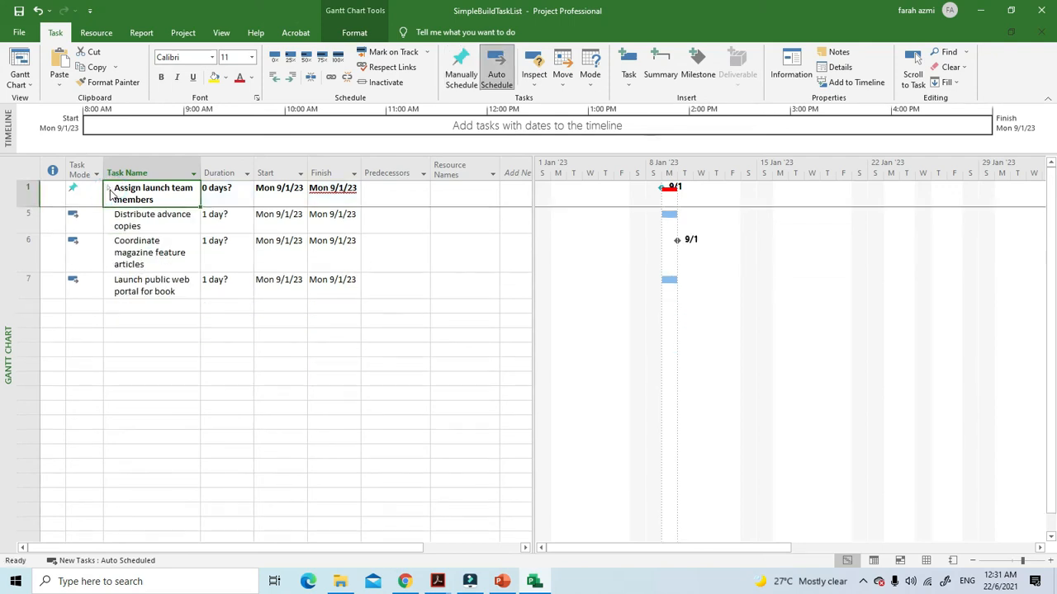
click(108, 188)
Set the task mode of "Assign launch team members" to Auto Scheduled
click(74, 191)
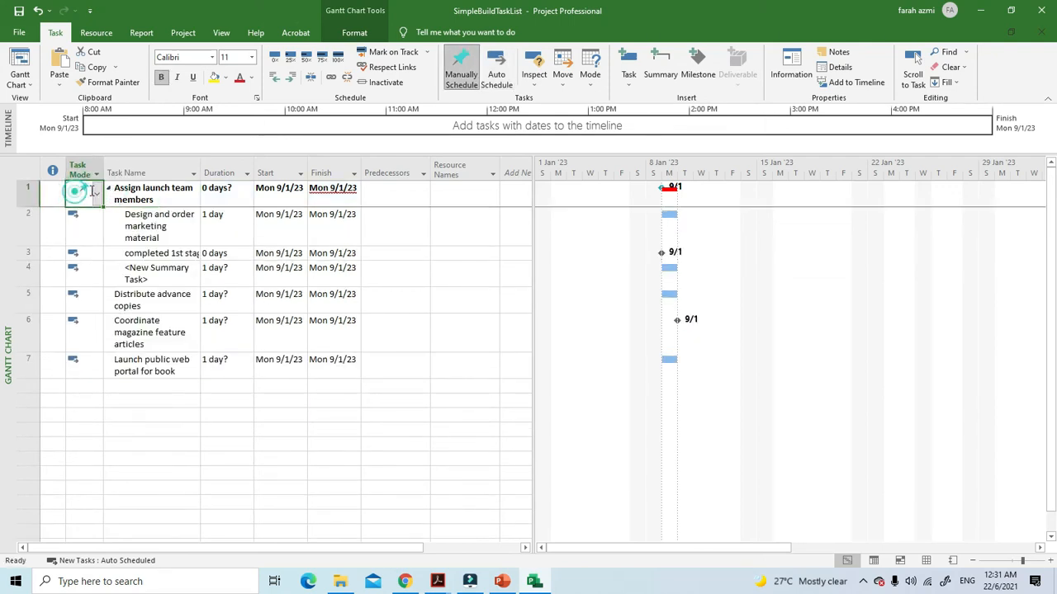
click(100, 196)
click(91, 223)
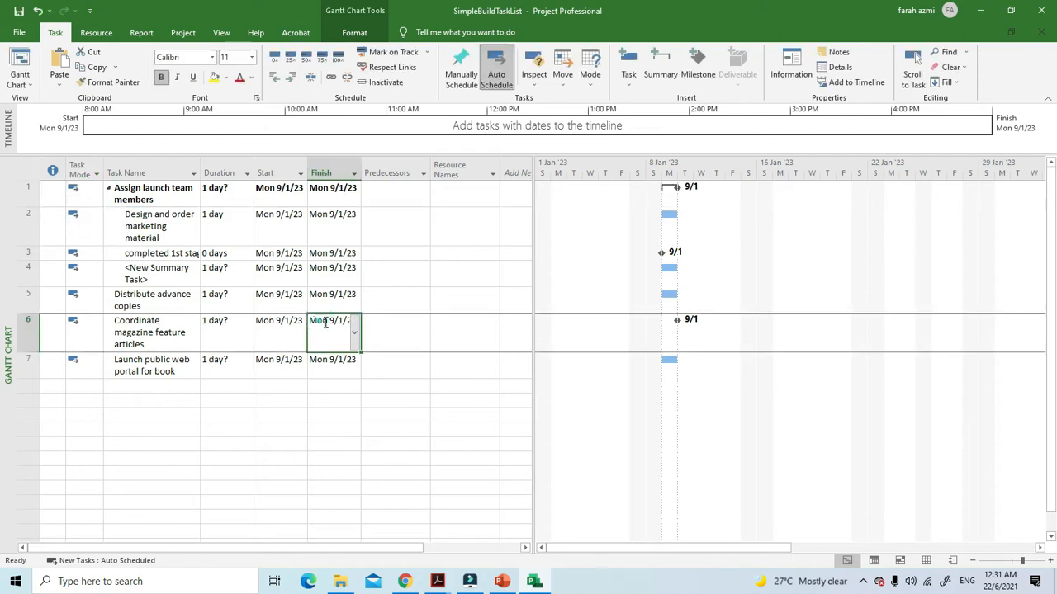
Try inserting summary tasks above "Assign launch team members" and undo the insertions
click(198, 199)
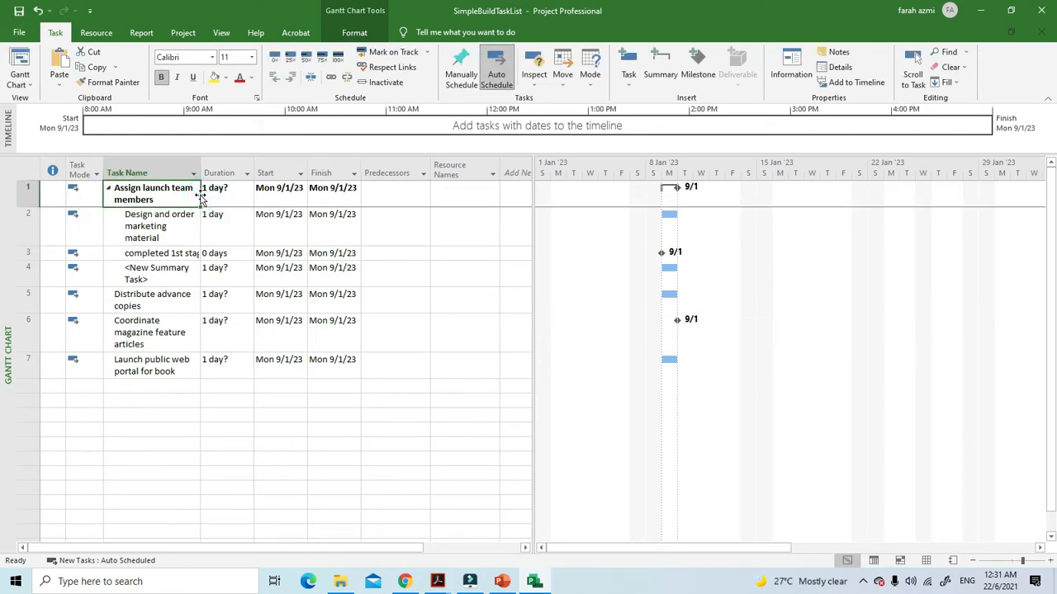
click(654, 82)
click(654, 83)
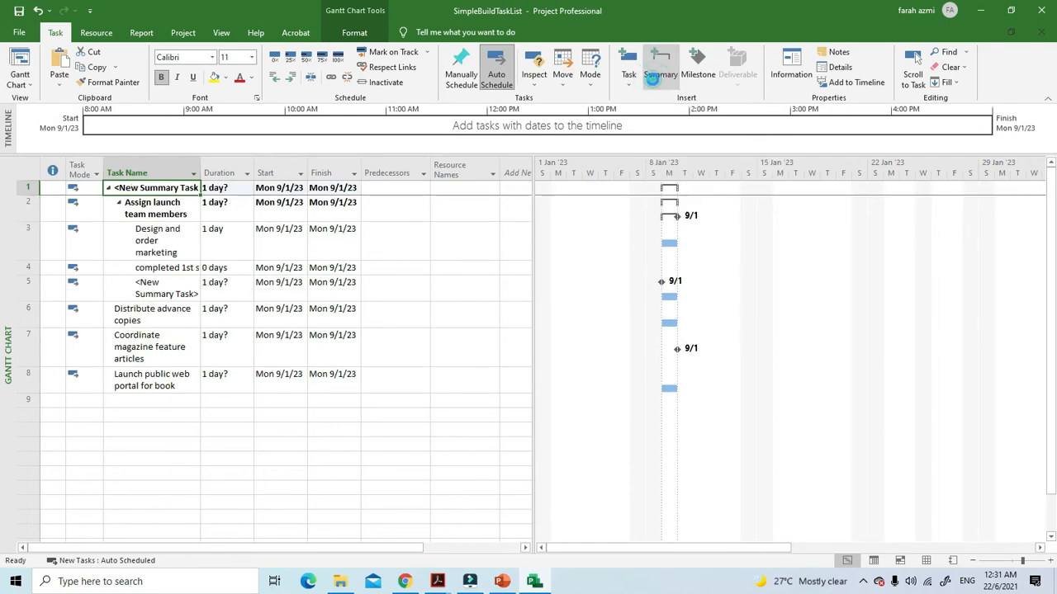
click(38, 11)
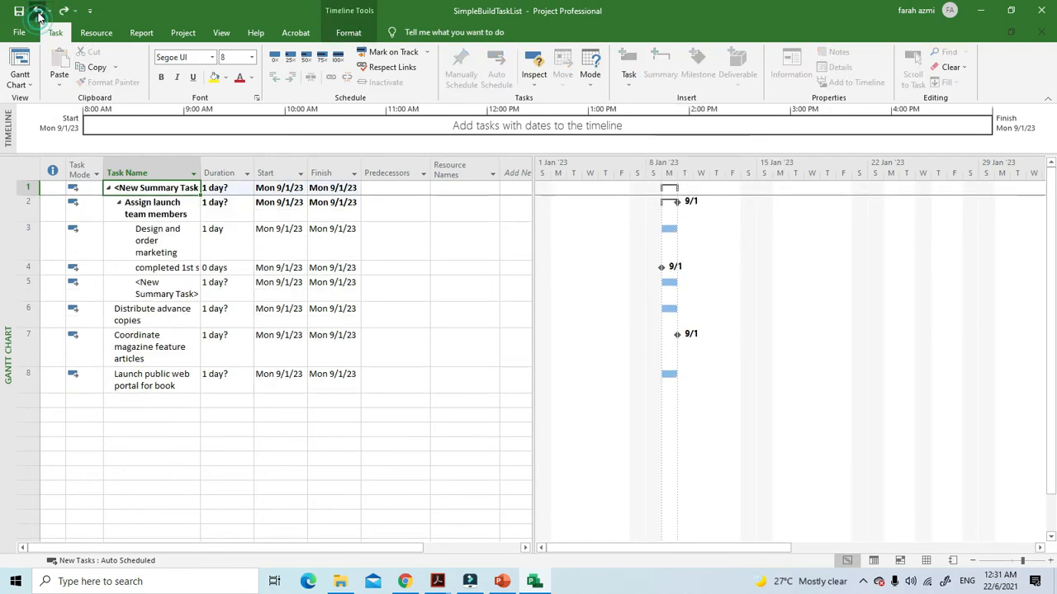
click(38, 12)
click(235, 266)
Try to indent the "Assign launch team members" summary task
click(163, 201)
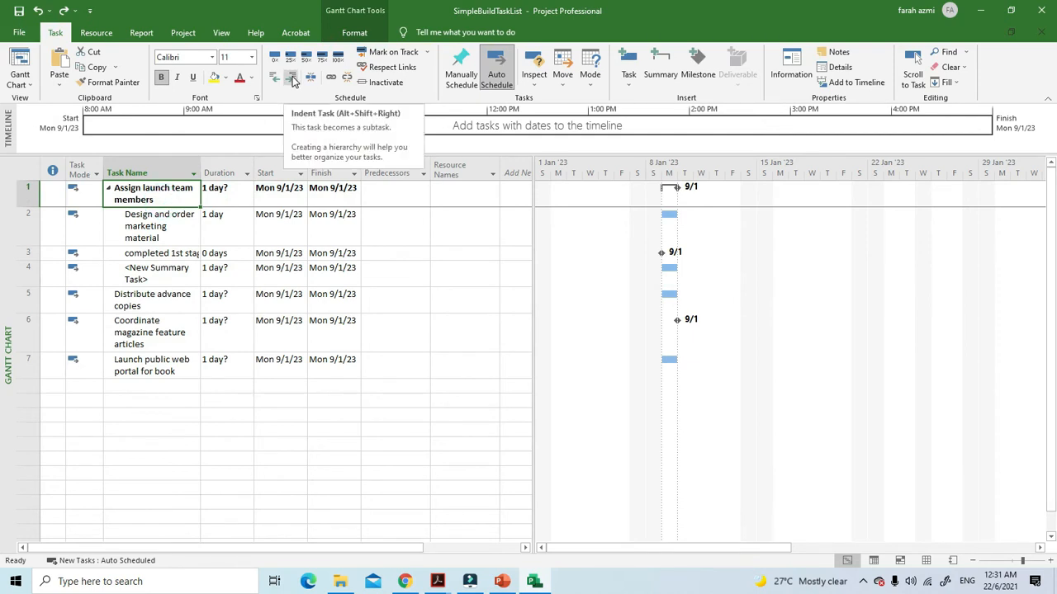
click(211, 329)
click(157, 202)
click(290, 76)
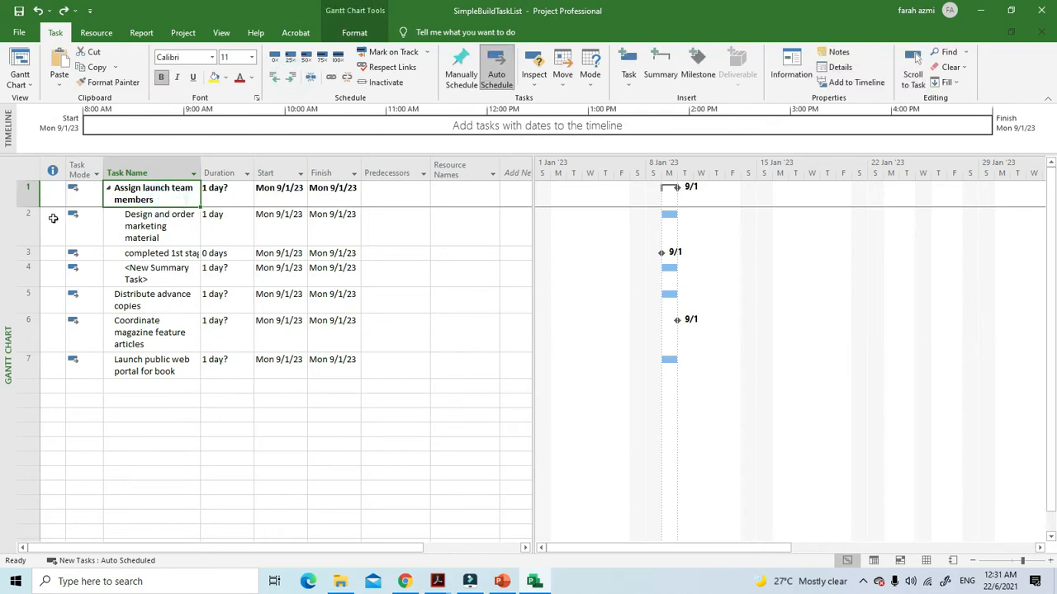
Insert a task above "Design and order marketing material" and paste the copied summary task name "Assign launch team members" into its name
click(27, 222)
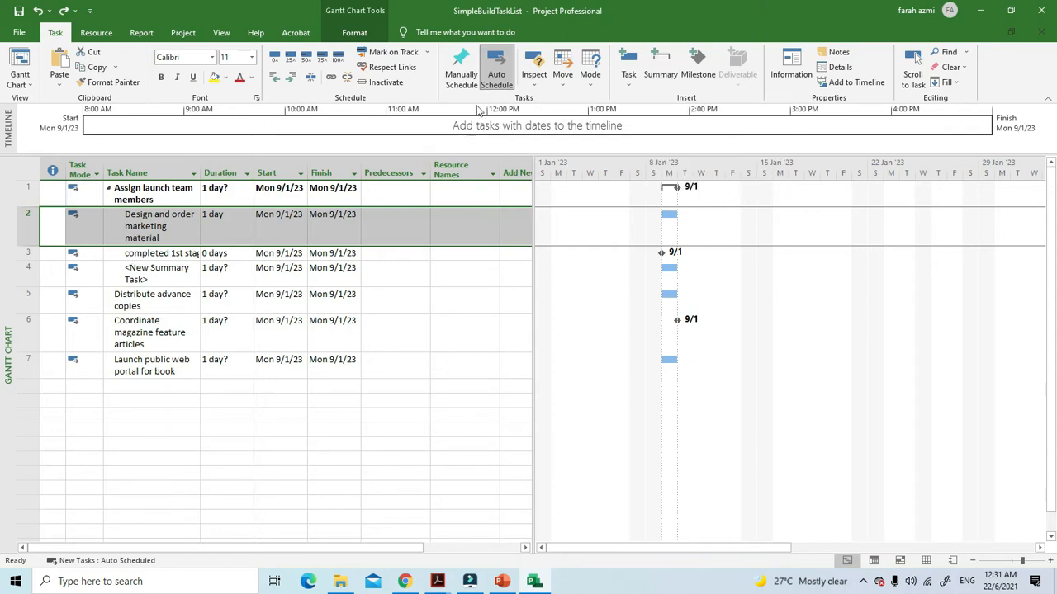
click(625, 61)
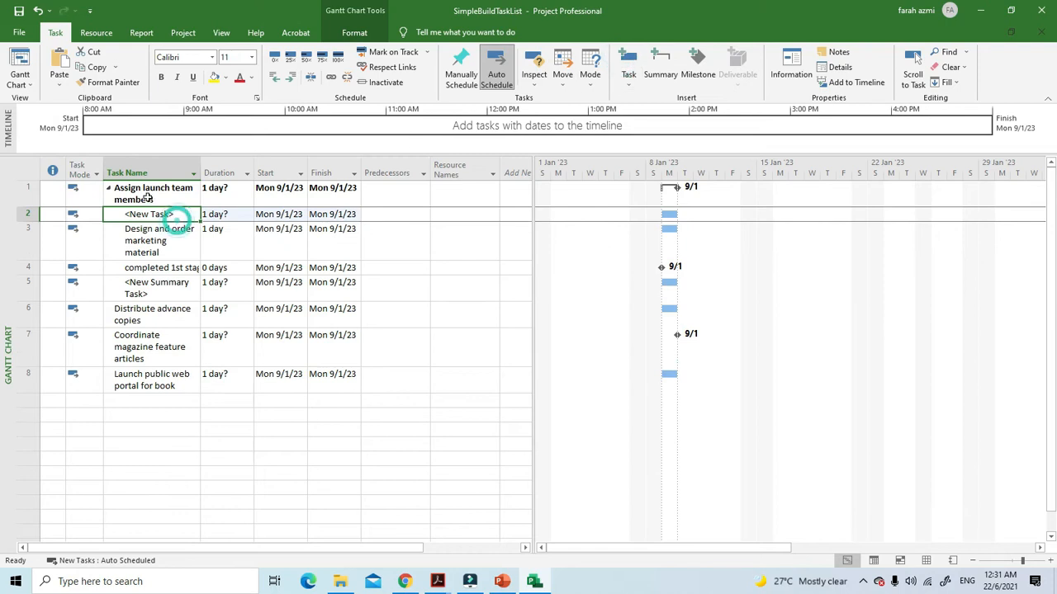
click(172, 198)
click(166, 197)
triple_click(120, 193)
key(ctrl+c)
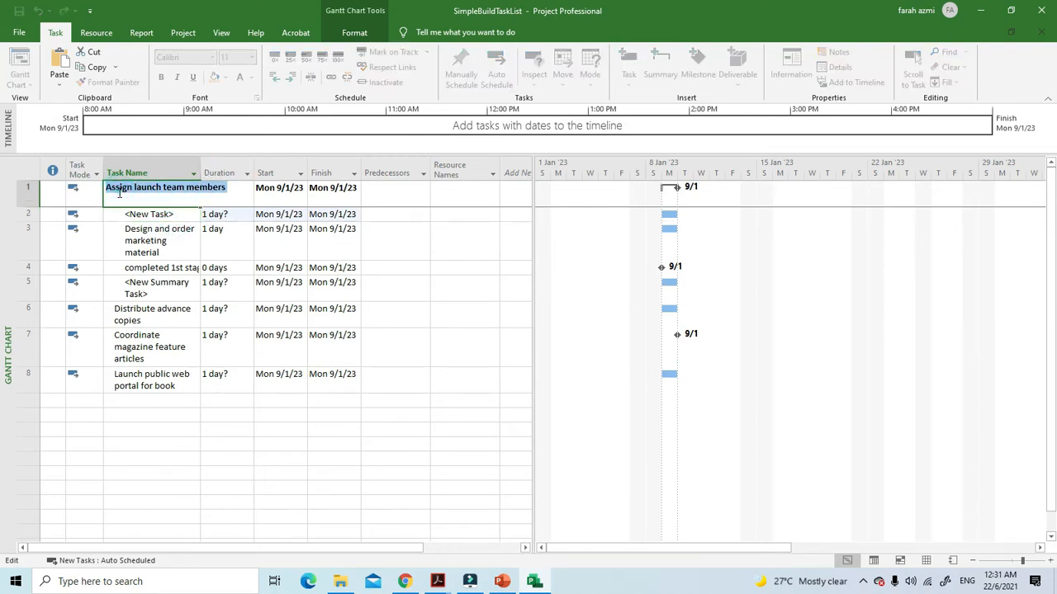
click(145, 213)
double_click(144, 214)
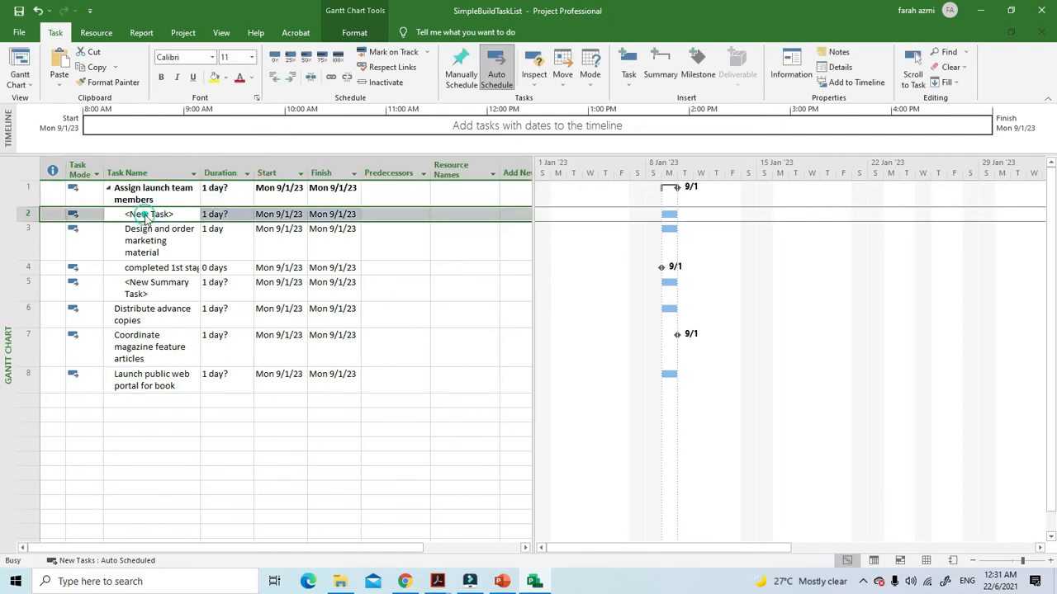
click(721, 166)
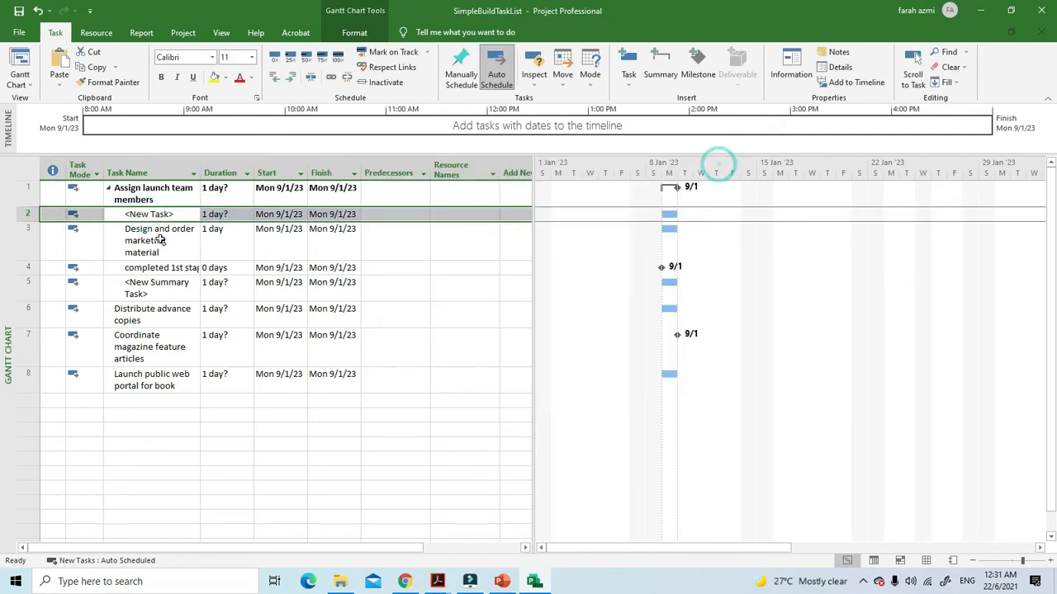
click(158, 213)
key(ctrl+v)
click(169, 372)
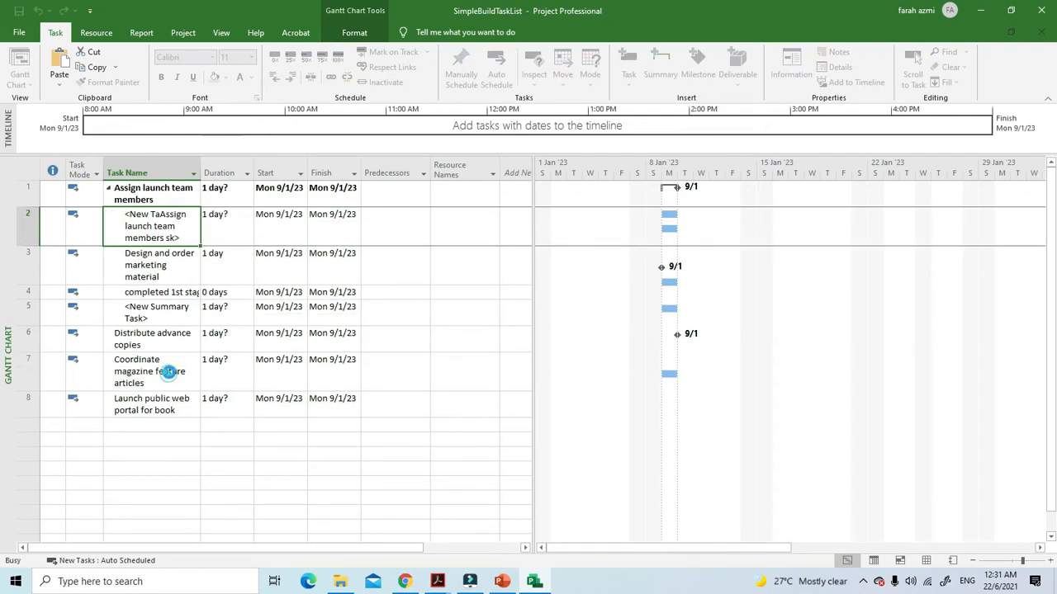
Remove the leading "<New Ta" from the name of the inserted subtask
click(165, 213)
click(160, 214)
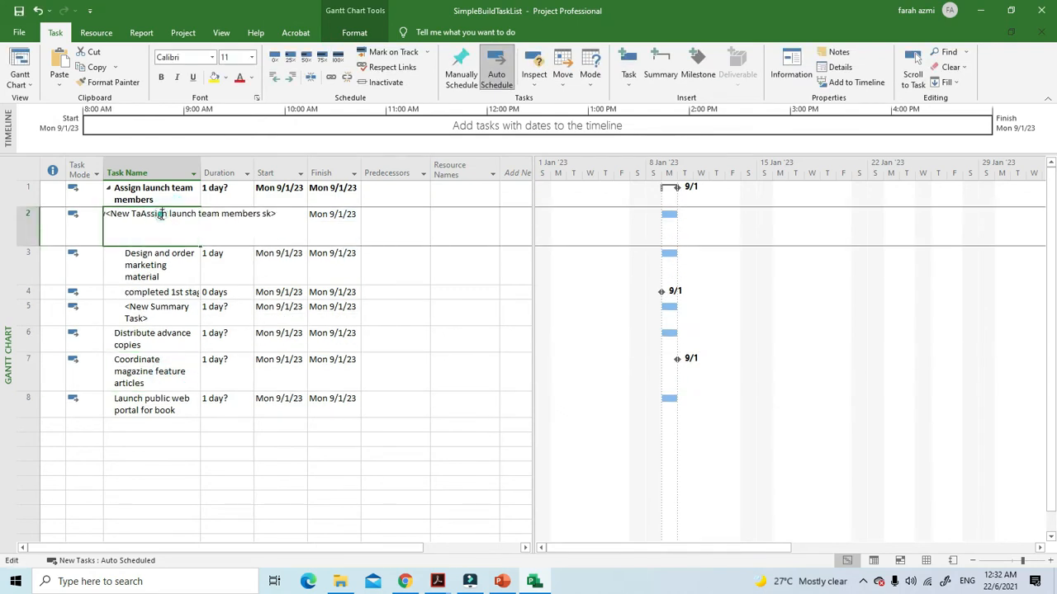
click(141, 213)
key(BackSpace)
key(BackSpace)
key(BackSpace)
key(BackSpace)
key(BackSpace)
key(BackSpace)
key(BackSpace)
click(244, 423)
Try to remove the trailing "sk>" from the new subtask's name in its Task Information, closing the dialog without applying it
click(152, 239)
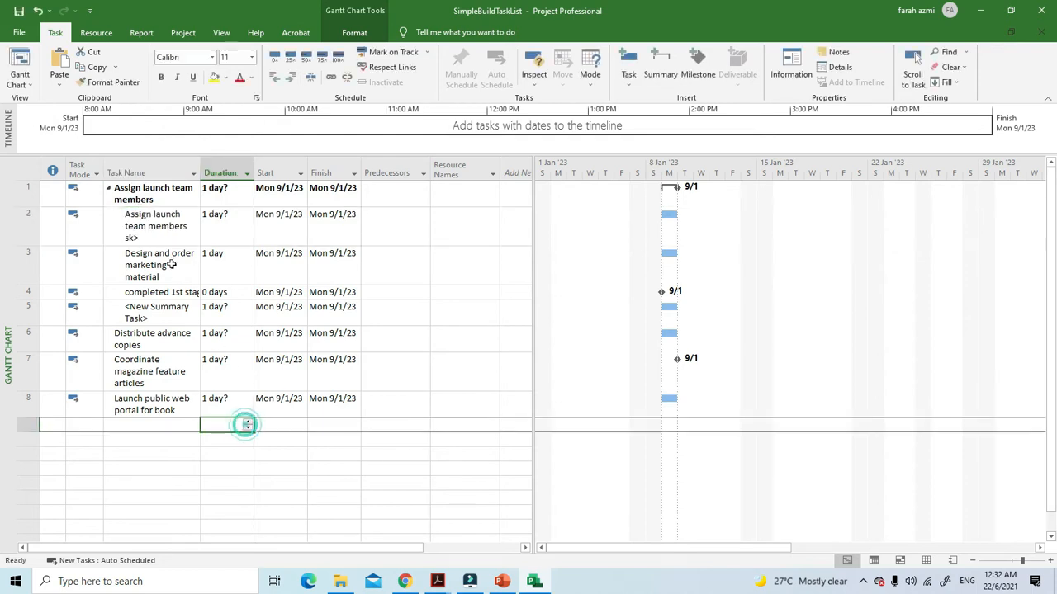
double_click(151, 238)
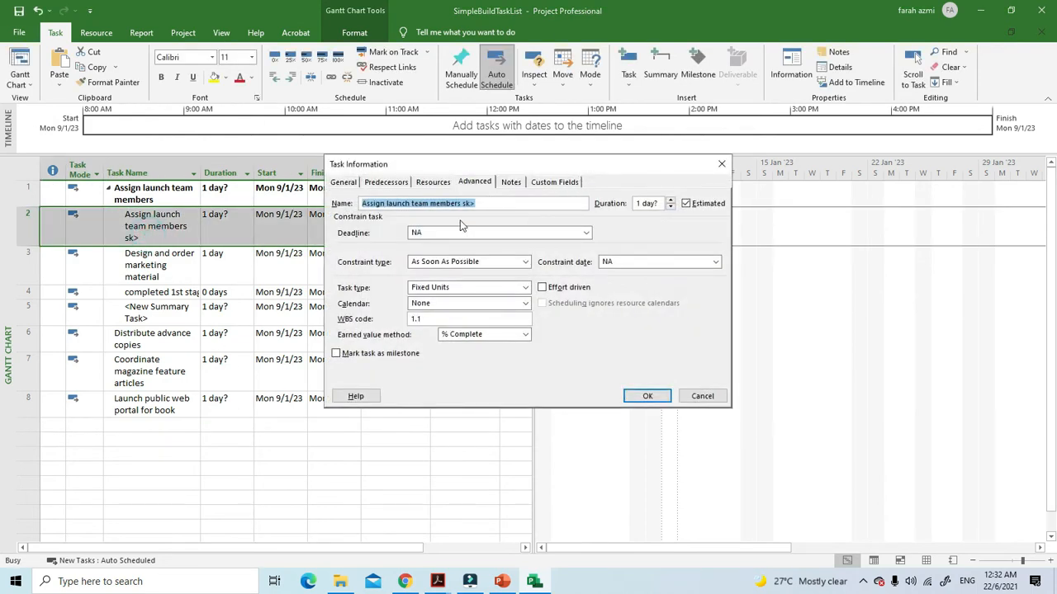
click(477, 203)
key(BackSpace)
key(BackSpace)
key(BackSpace)
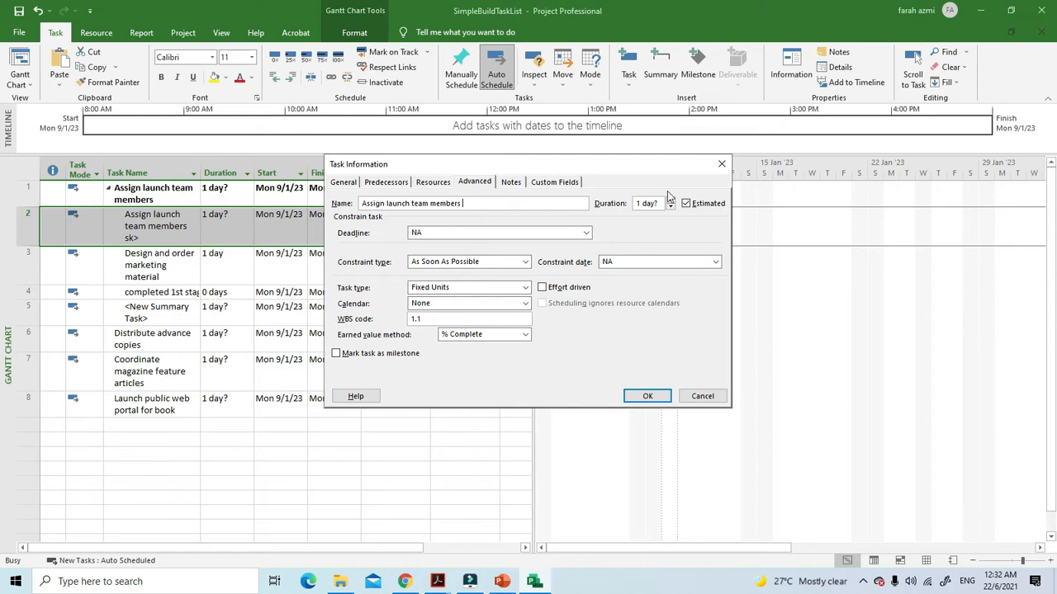
click(721, 163)
Delete the "Assign launch team members" summary task with all its subtasks, and undo the deletion
drag(175, 292, 148, 200)
click(151, 201)
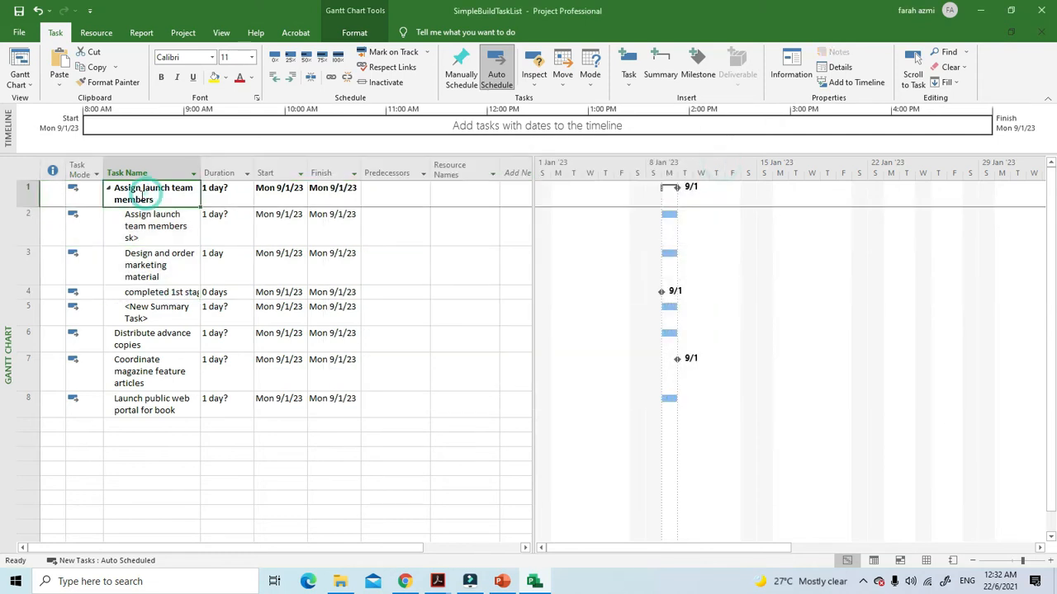
click(23, 198)
key(Delete)
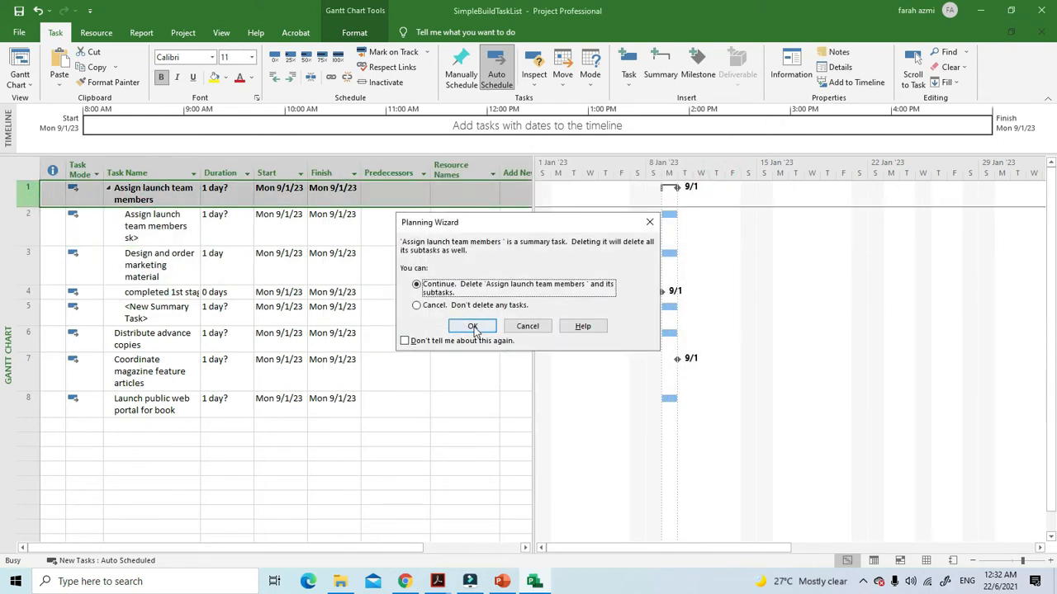
click(474, 329)
click(366, 465)
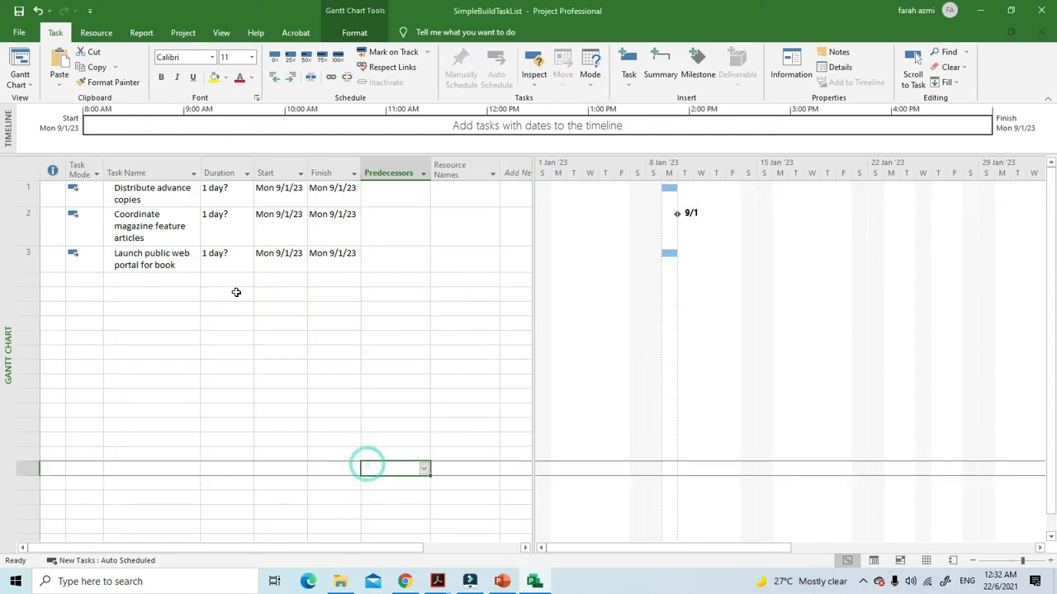
click(38, 11)
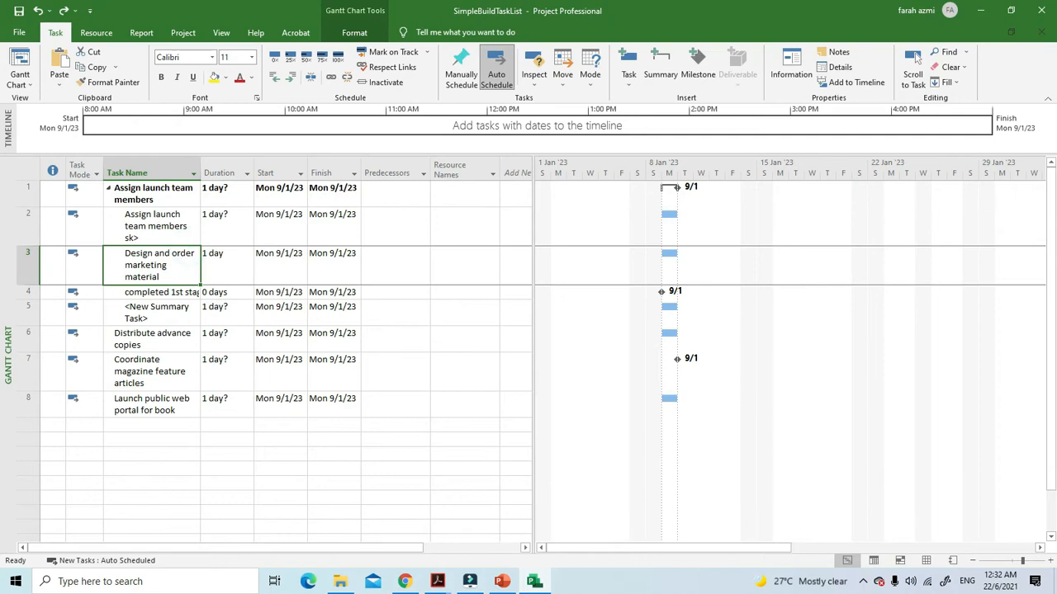
Outdent the four subtasks under "Assign launch team members" to the top level
drag(153, 224, 157, 313)
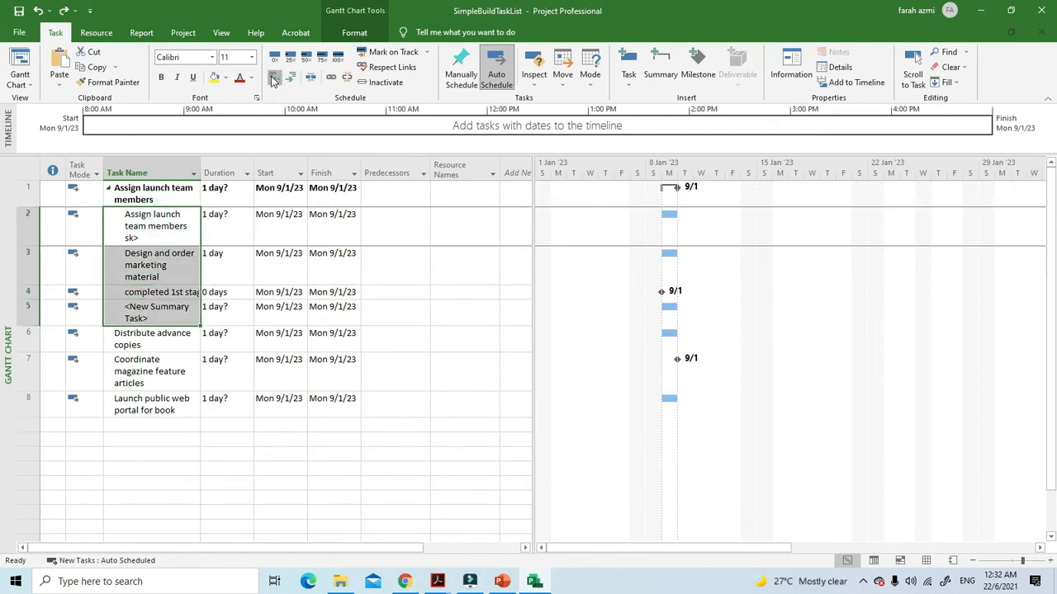
click(274, 77)
click(330, 266)
Delete the original "Assign launch team members" task in the first row
click(151, 202)
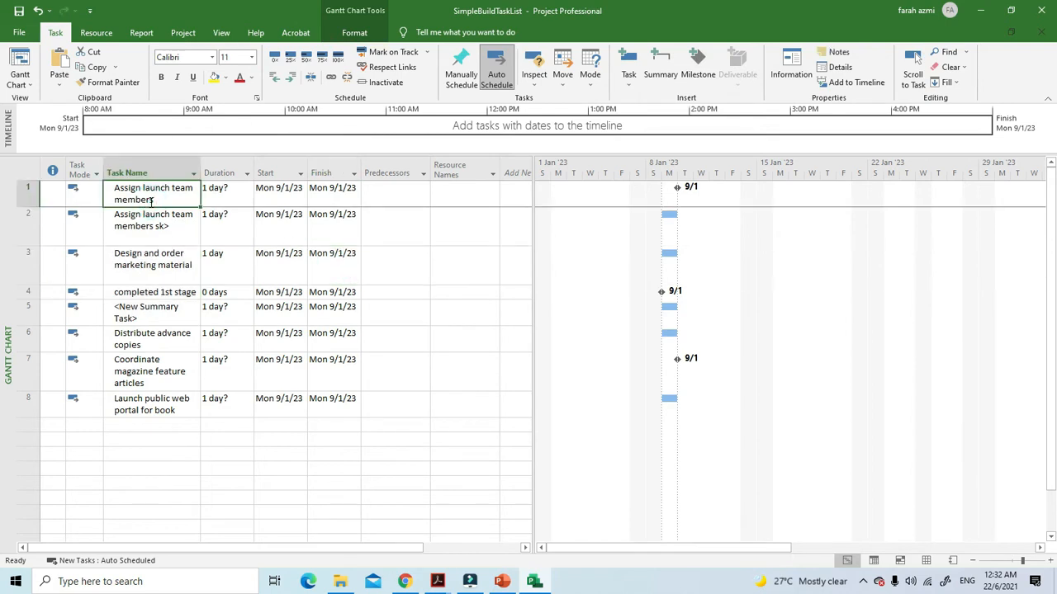
click(31, 193)
right_click(33, 197)
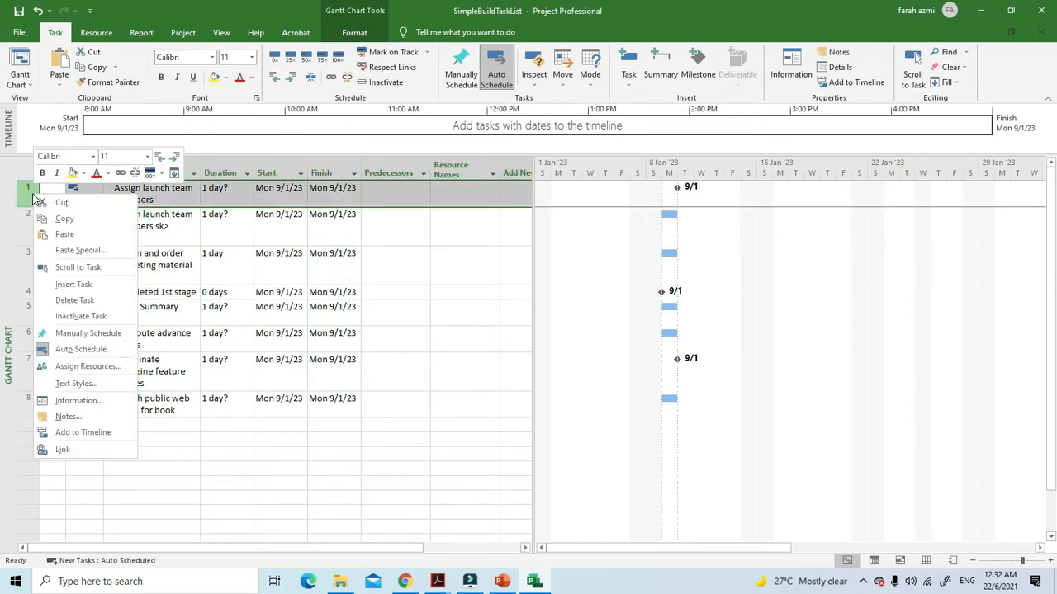
click(103, 306)
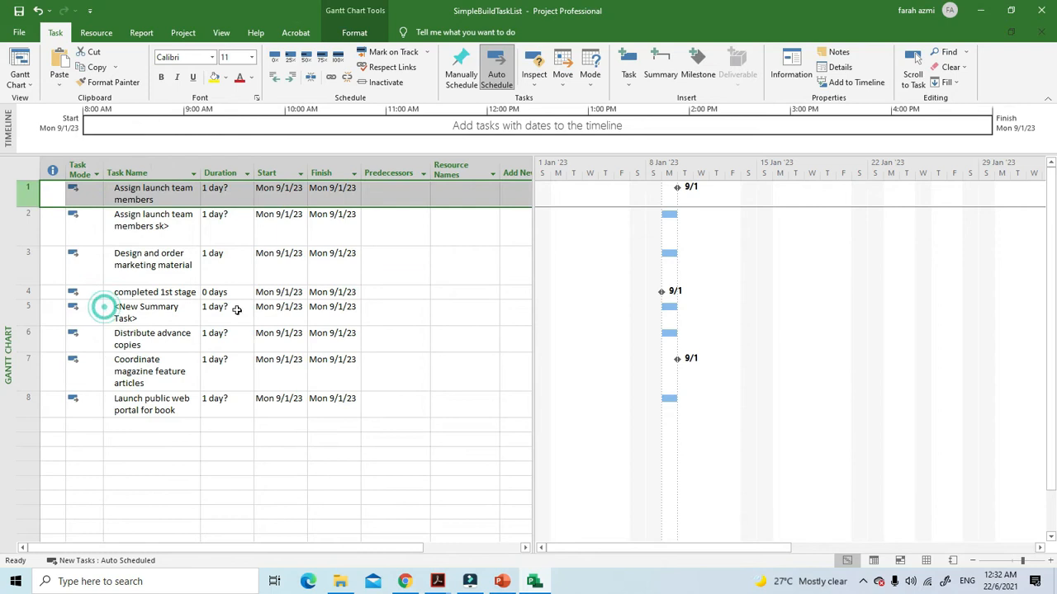
Delete the leftover "<New Summary Task>" row between "completed 1st stage" and "Distribute advance copies"
click(151, 285)
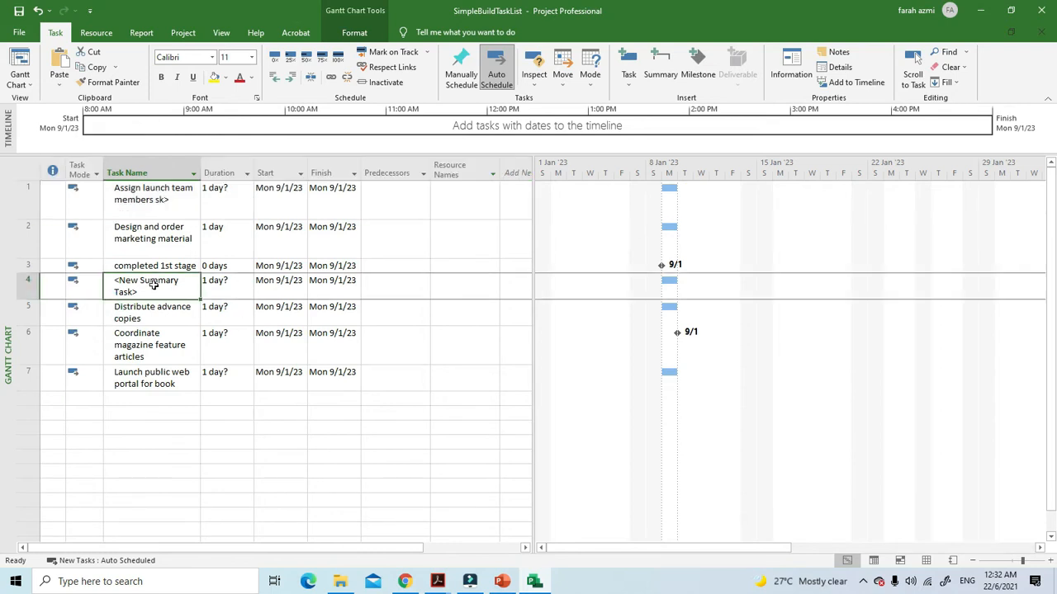
click(28, 286)
right_click(29, 285)
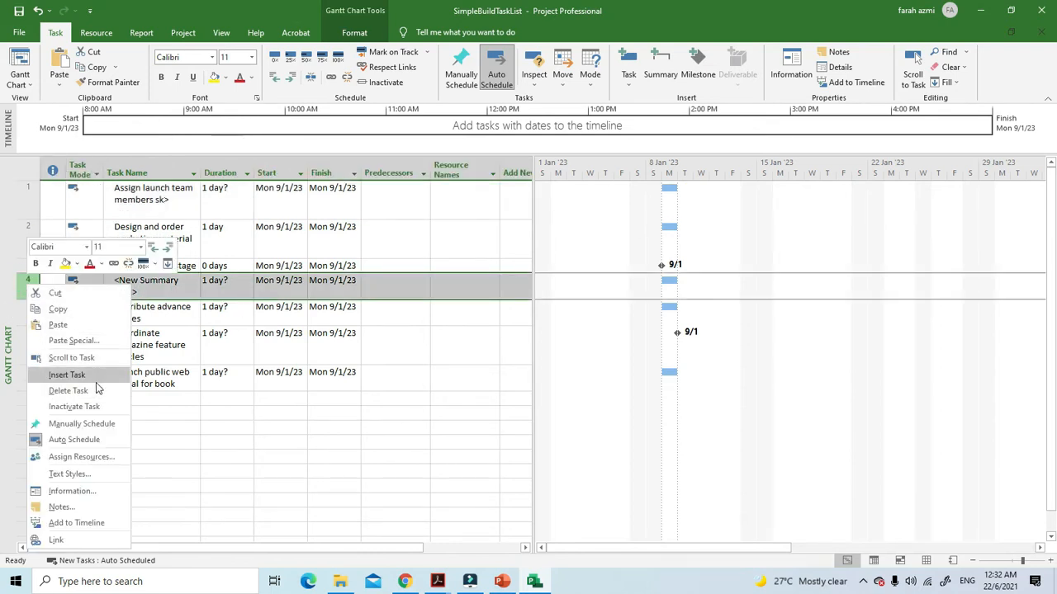
click(86, 390)
click(264, 388)
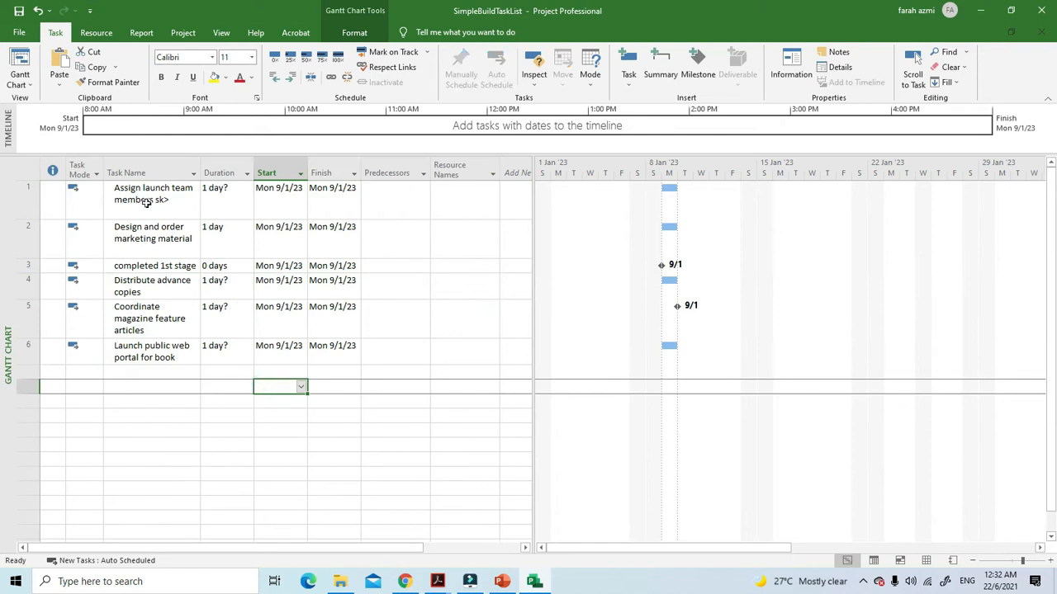
Insert a summary task above "Assign launch team members sk>" alone, and undo the insertion
click(30, 195)
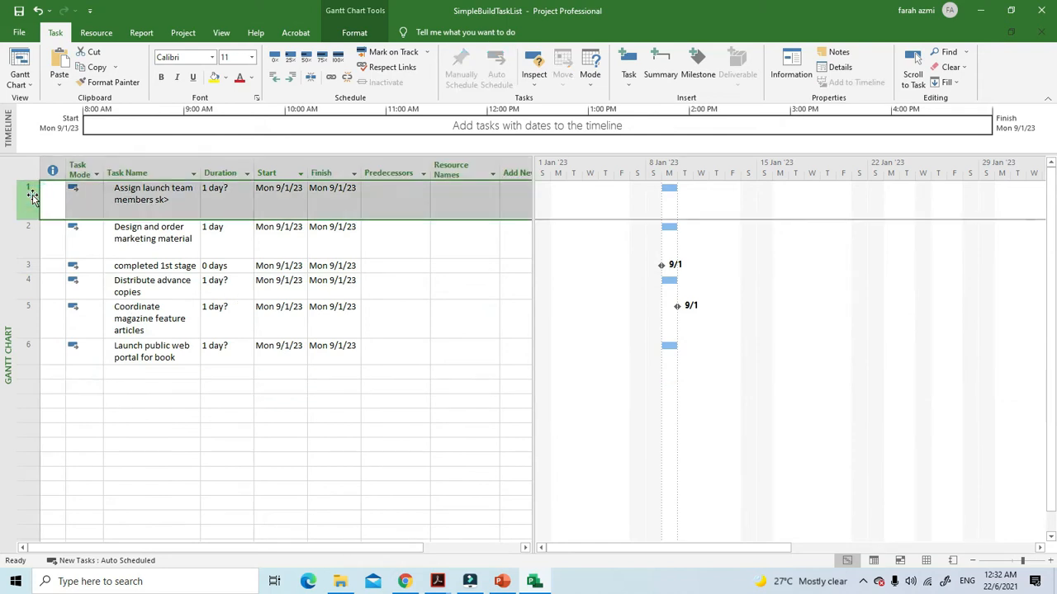
click(657, 70)
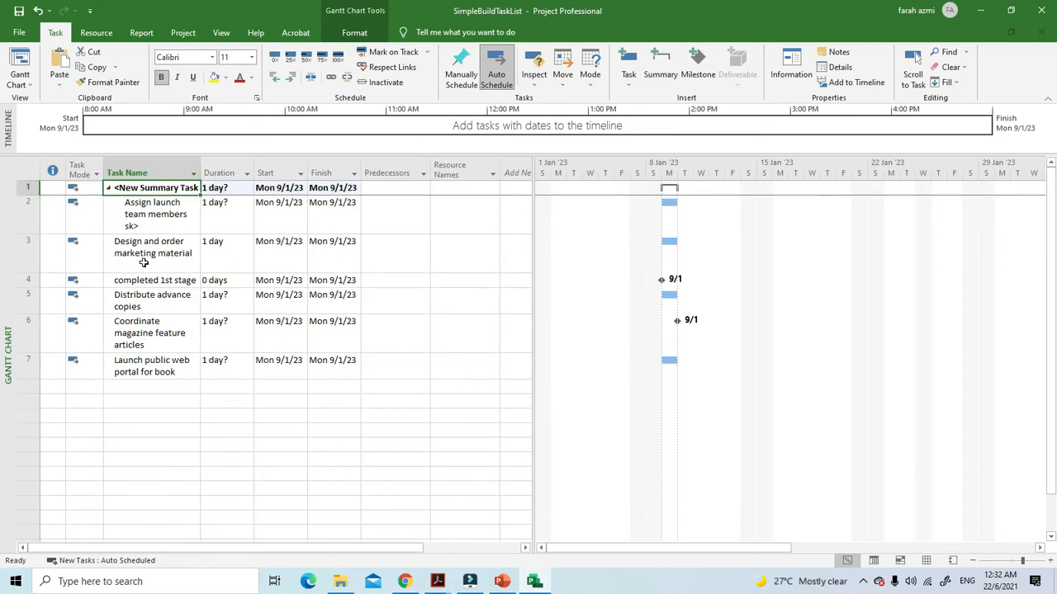
click(38, 10)
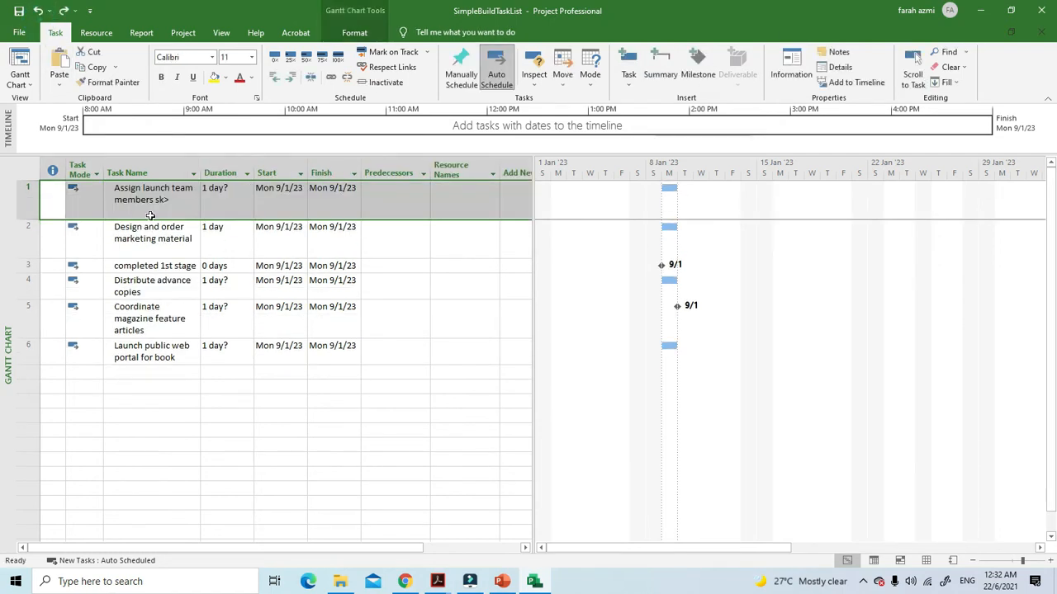
Group all six tasks, from "Assign launch team members sk>" to "Launch public web portal for book", under a new summary task
drag(151, 207, 157, 351)
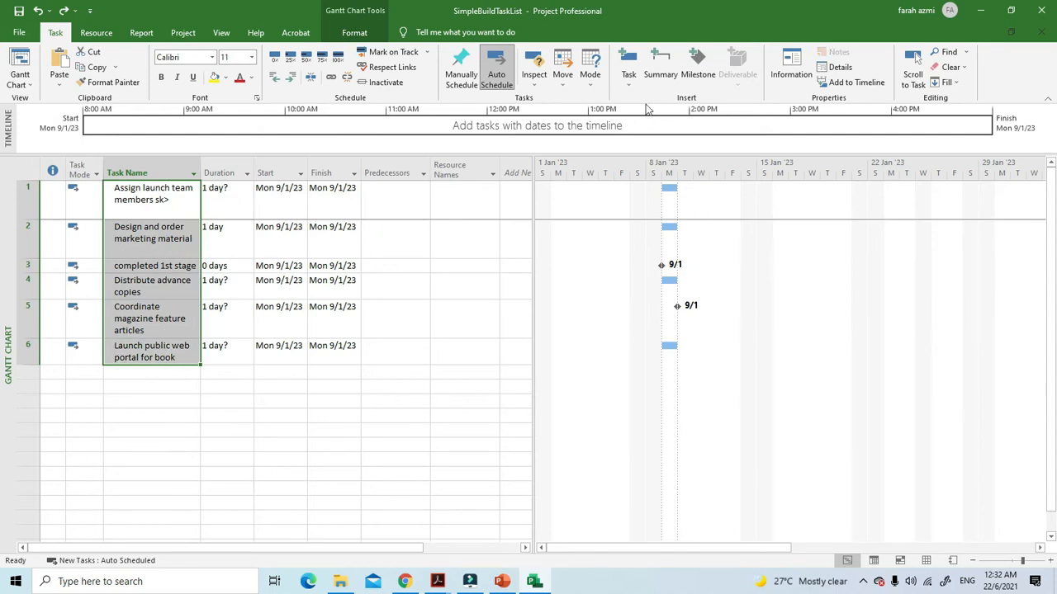
click(661, 68)
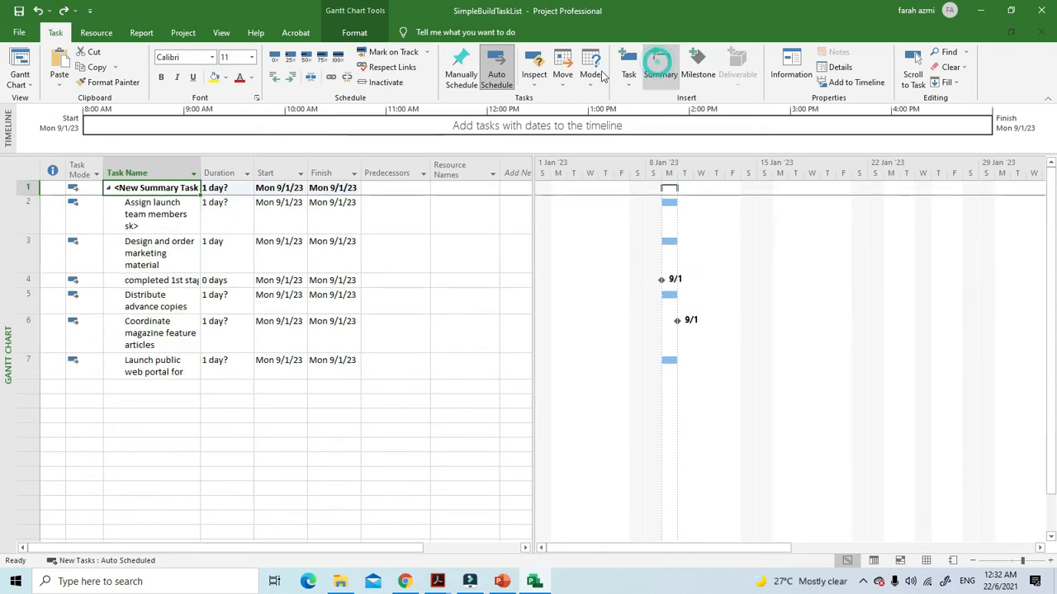
double_click(163, 192)
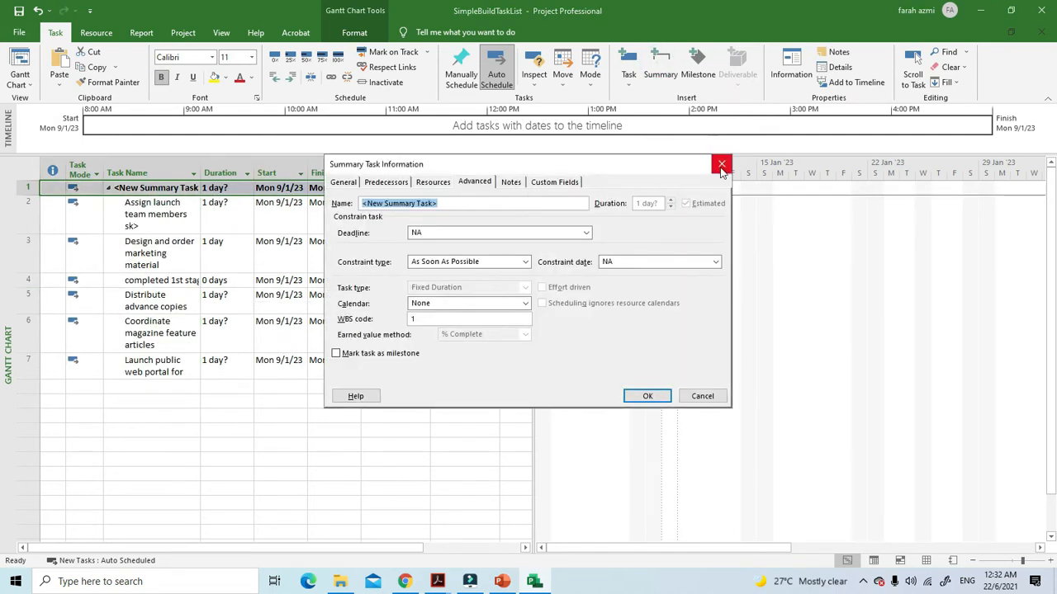
click(721, 165)
Rename the new summary task in the first row as "Public Launch Phase"
click(192, 188)
click(191, 188)
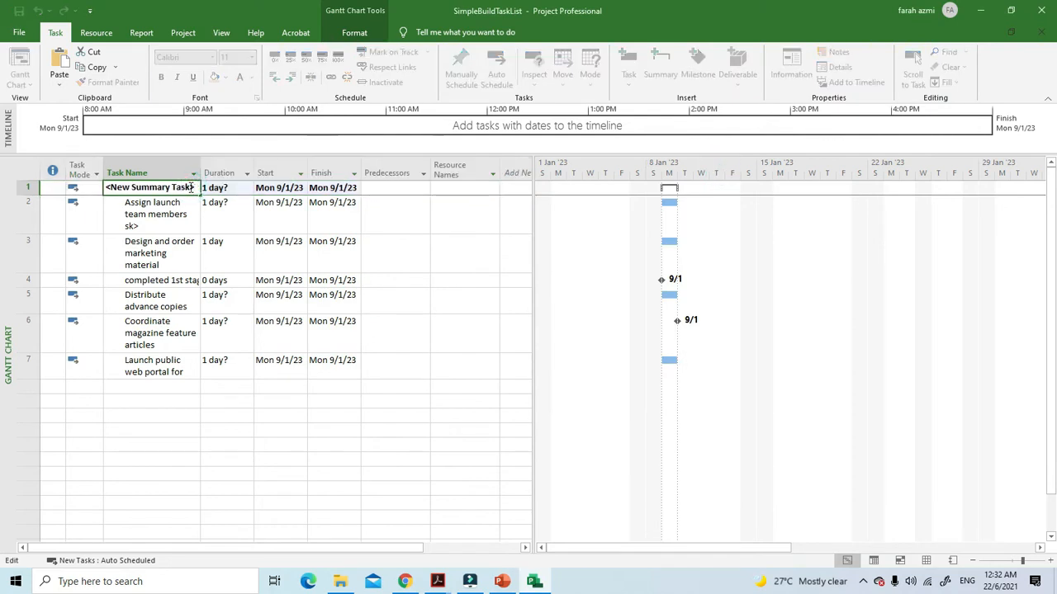
key(BackSpace)
key(Delete)
key(Delete)
key(BackSpace)
key(BackSpace)
key(BackSpace)
key(BackSpace)
key(BackSpace)
key(BackSpace)
key(BackSpace)
key(BackSpace)
key(BackSpace)
key(BackSpace)
key(BackSpace)
key(BackSpace)
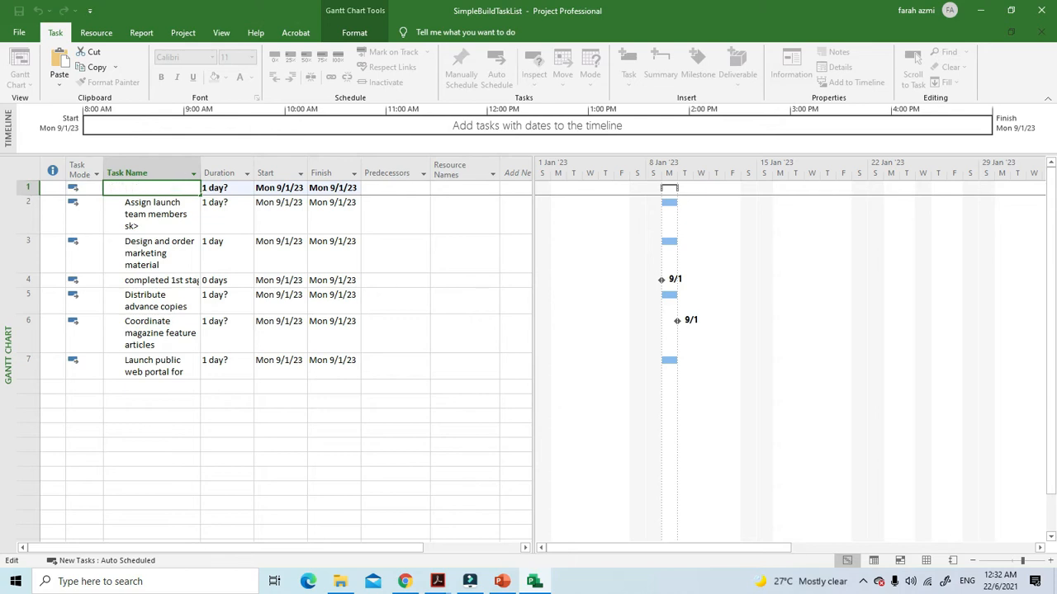
text(Pul)
text(lic)
text( L)
text(aunch)
text( Phase)
click(246, 386)
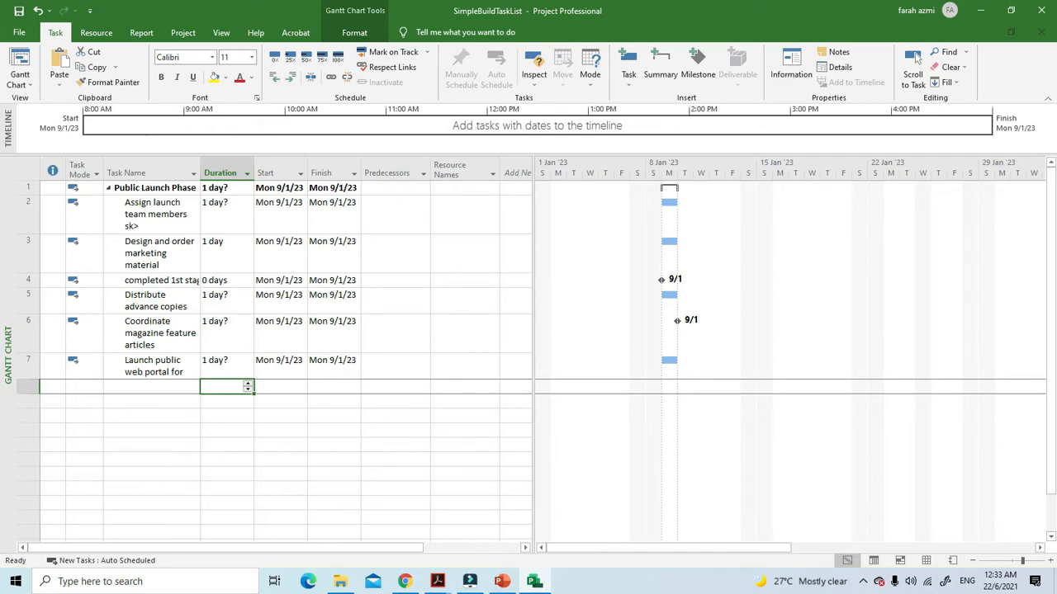
Switch to the MODULE 3 - MS PROJECT 2019 PDF in Adobe Acrobat and read the "Link Tasks to Create Dependencies" pages 25 to 27
mouse_move(437, 582)
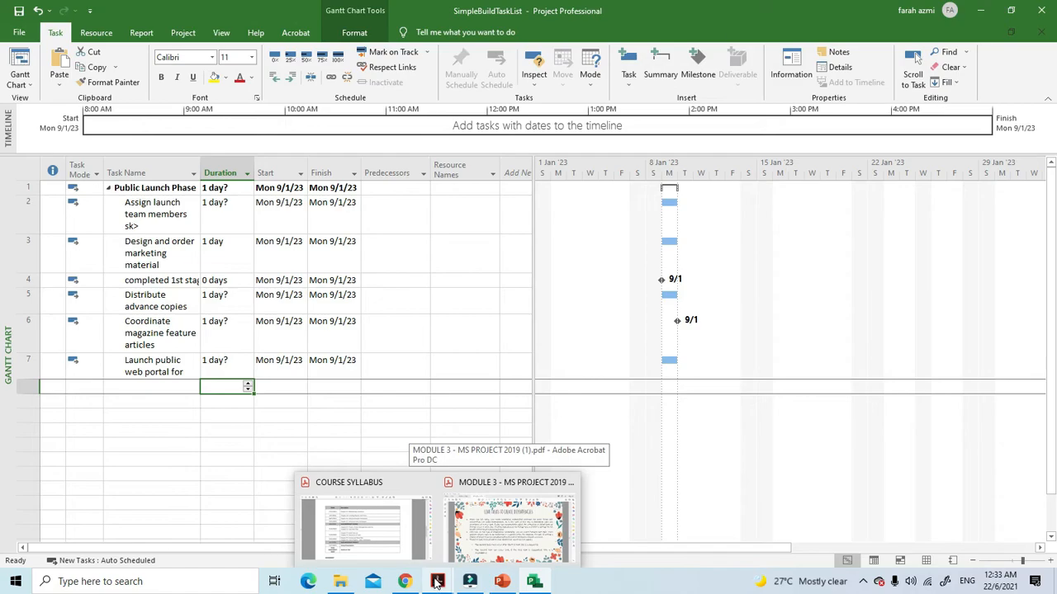
click(510, 524)
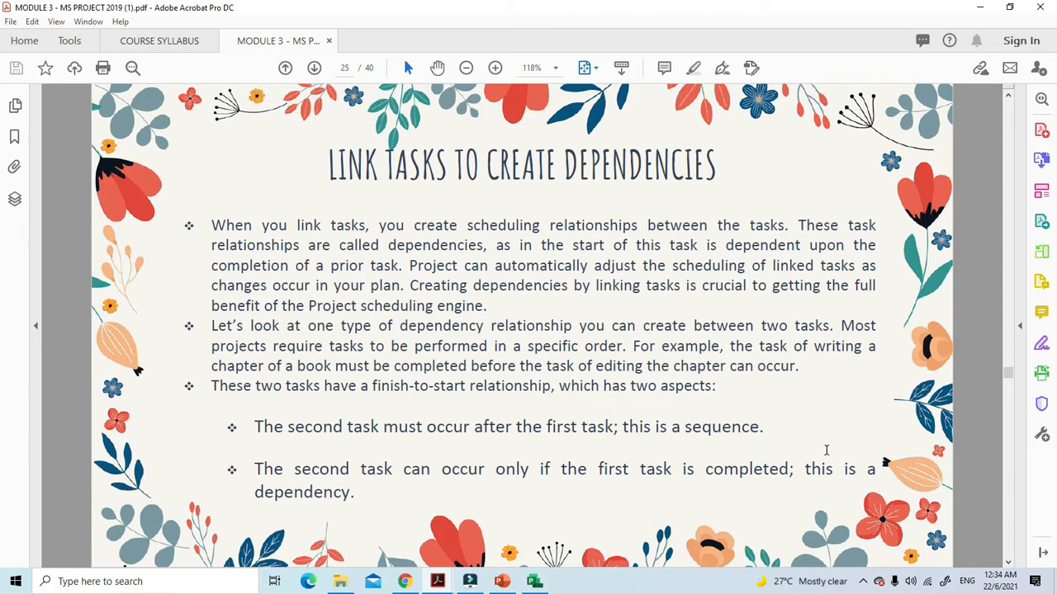
scroll(826, 450, down, 3)
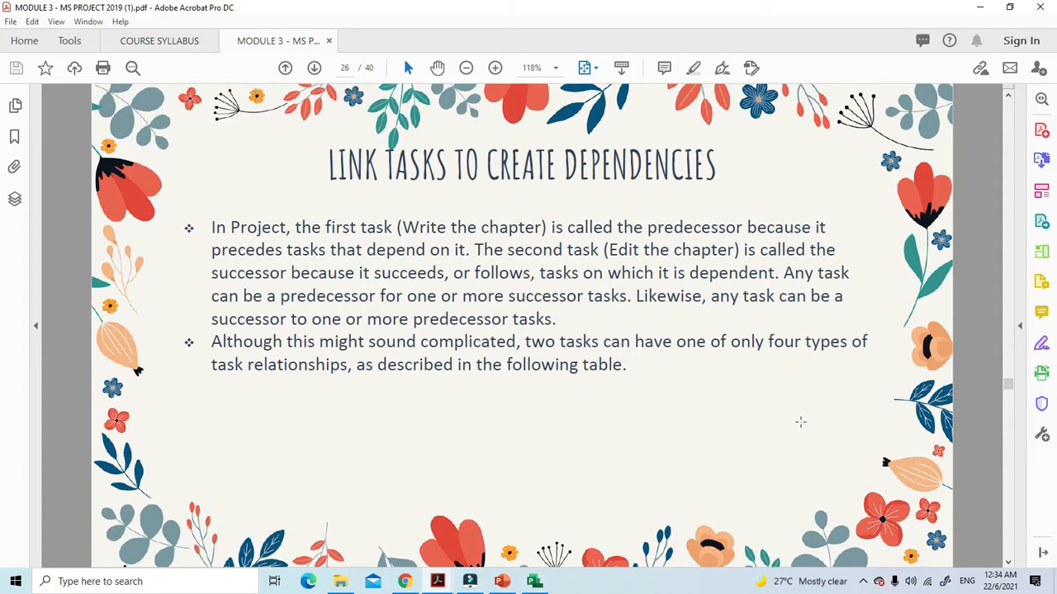
scroll(801, 422, down, 2)
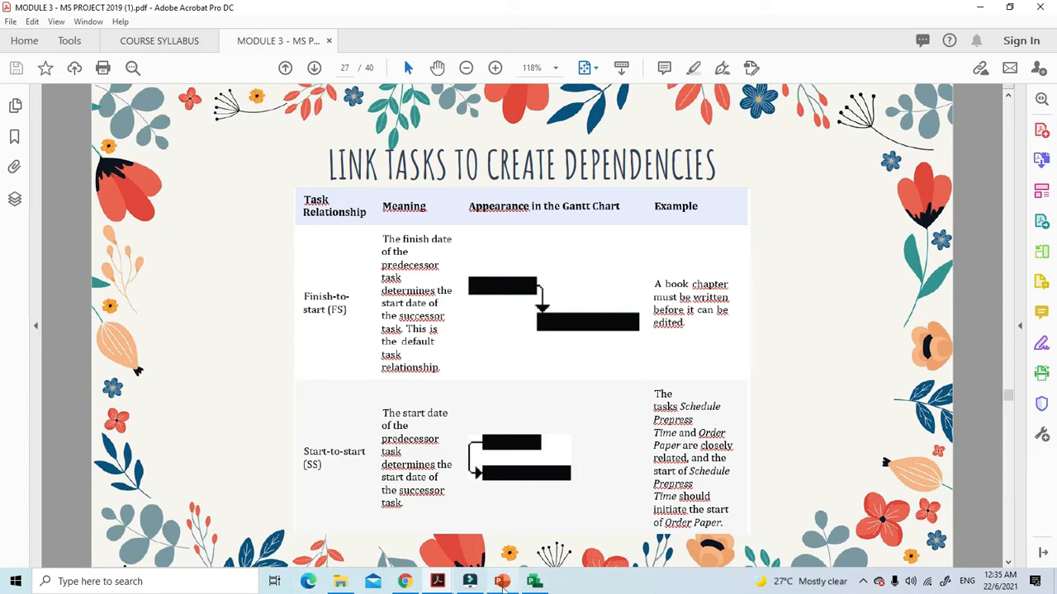
Switch back to Microsoft Project and shorten the first subtask's name to "Assign launch team members" in its Task Information
click(534, 582)
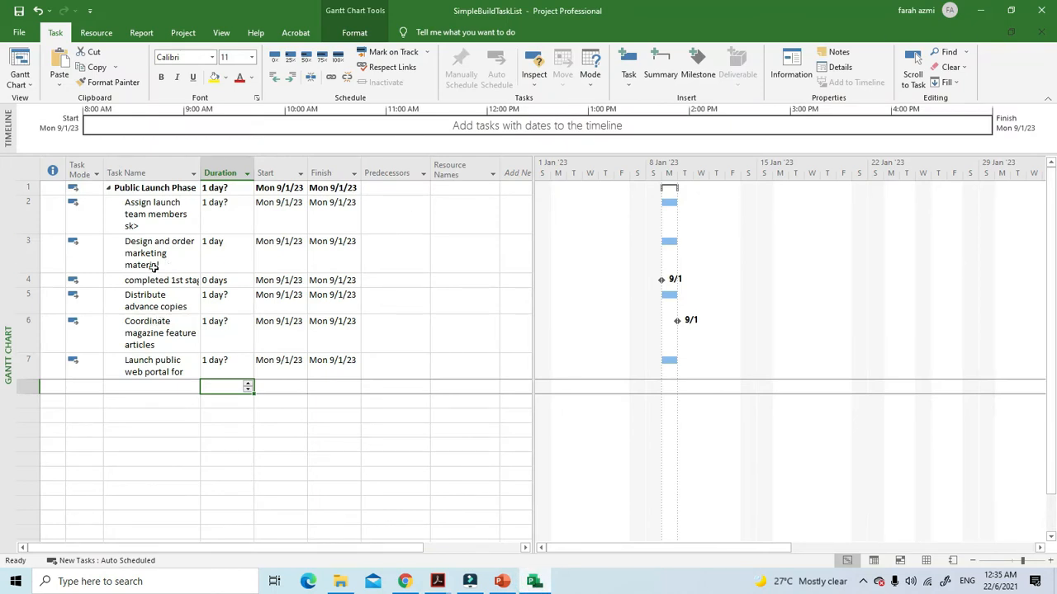
click(151, 228)
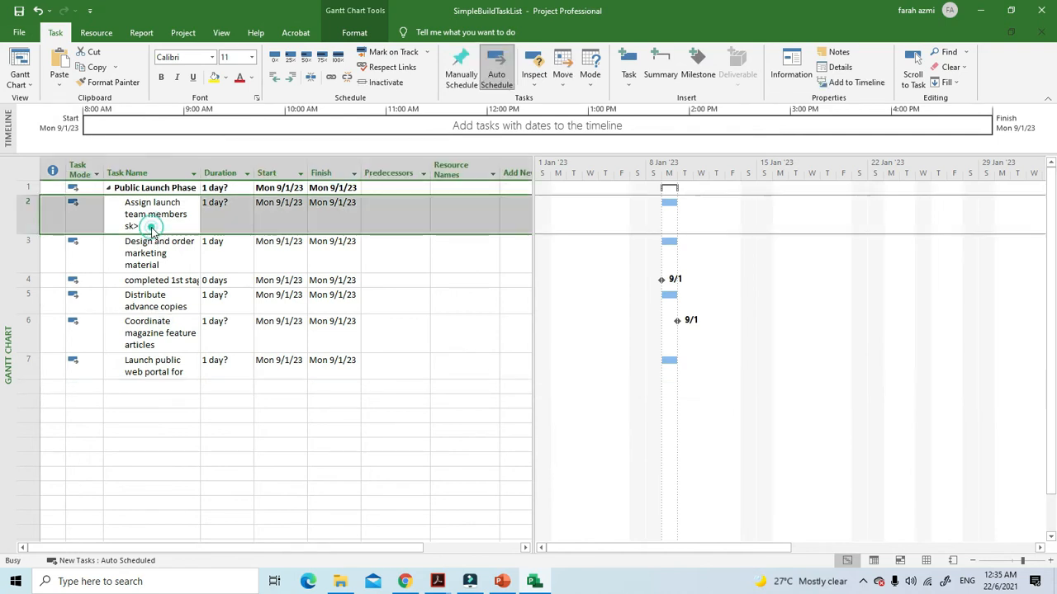
double_click(151, 227)
click(484, 204)
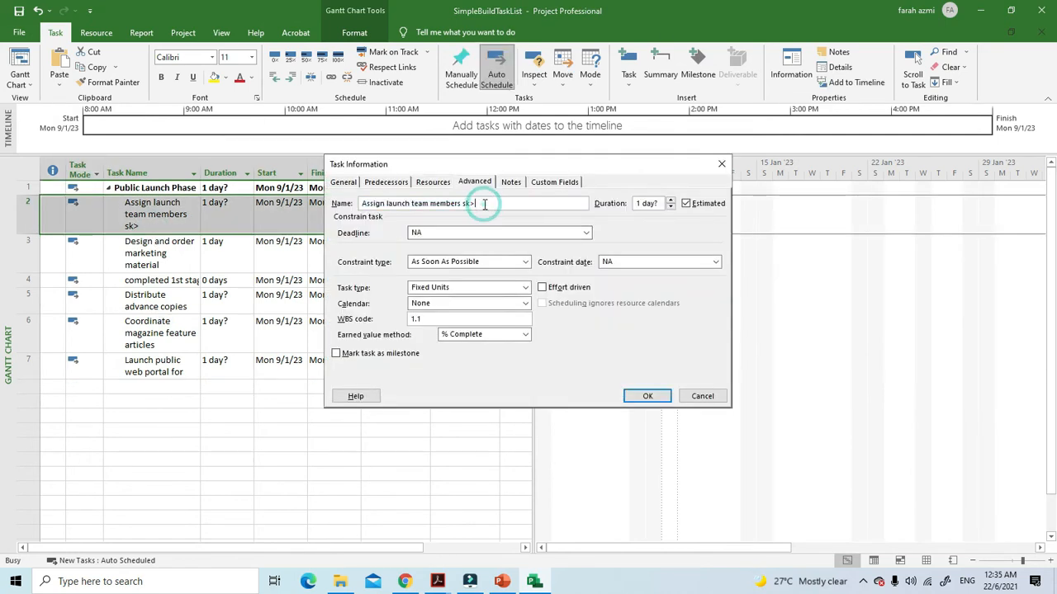
key(BackSpace)
key(BackSpace)
key(BackSpace)
click(634, 396)
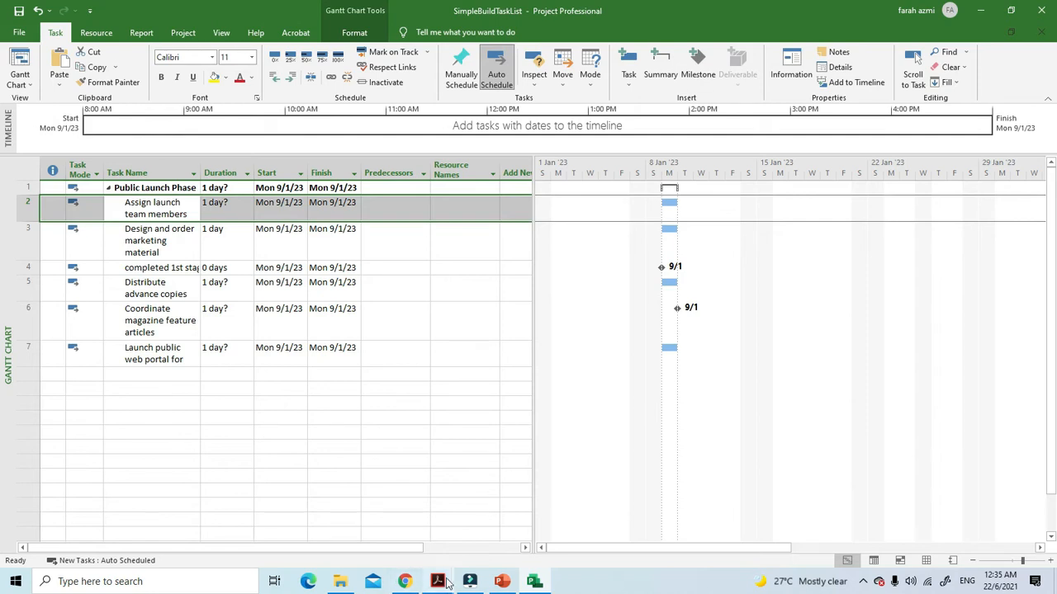
Switch to the Module 3 PDF in Adobe Acrobat and review the finish-to-start, predecessor and successor explanations, checking back against the project plan
mouse_move(437, 581)
click(504, 533)
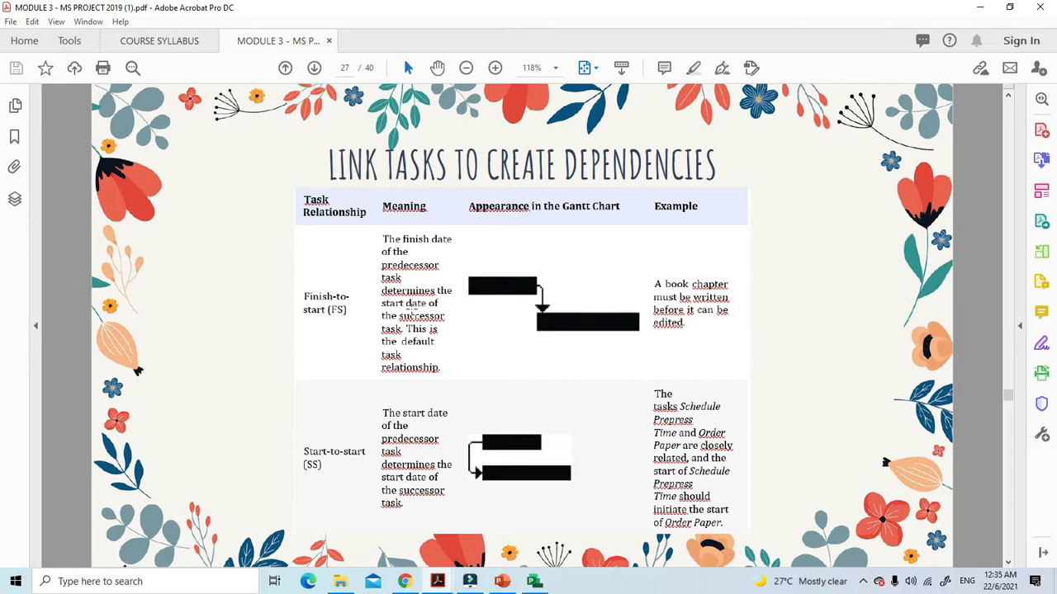
click(544, 583)
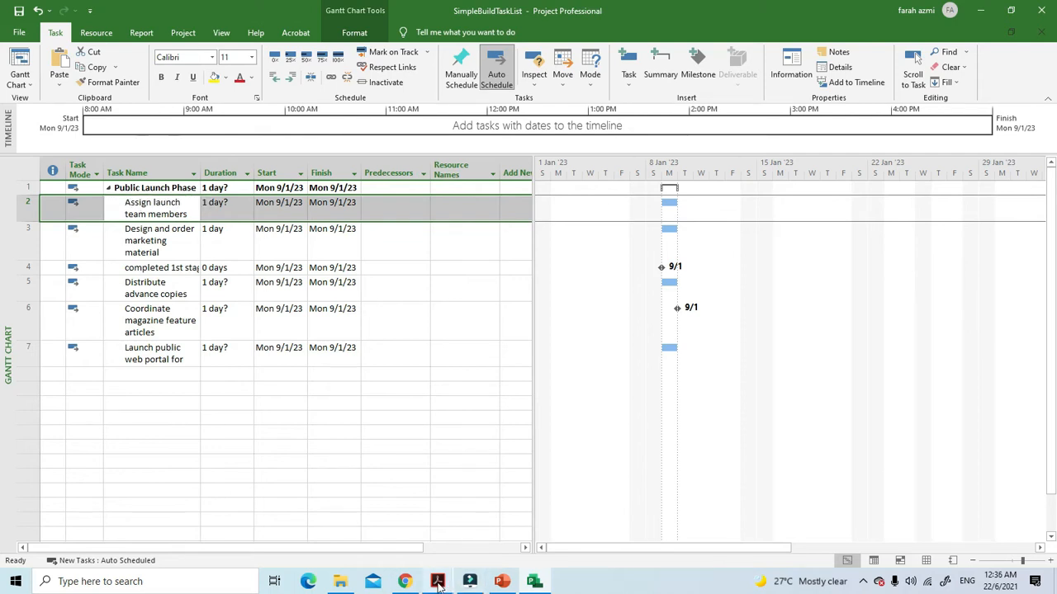
mouse_move(439, 583)
click(483, 528)
scroll(468, 434, up, 3)
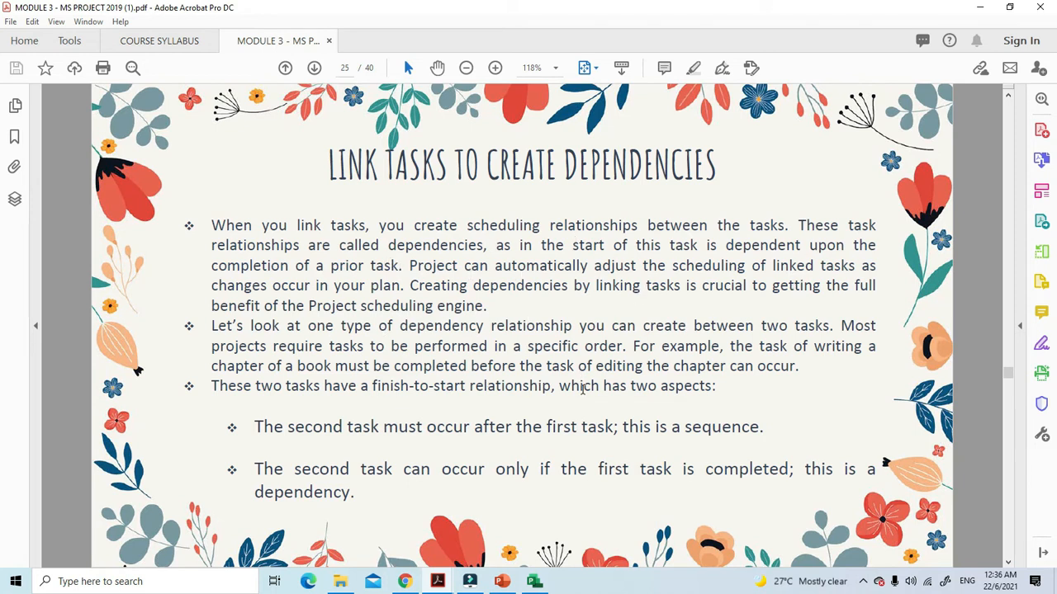
scroll(582, 390, down, 1)
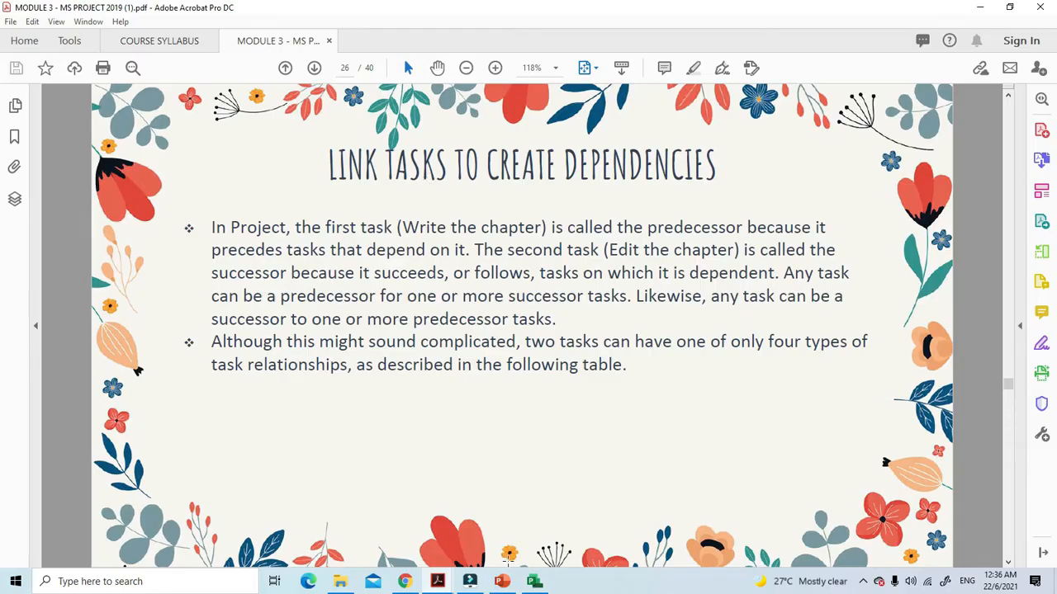
Switch back to Microsoft Project and widen the Task Name column so the longer task names fit
click(535, 582)
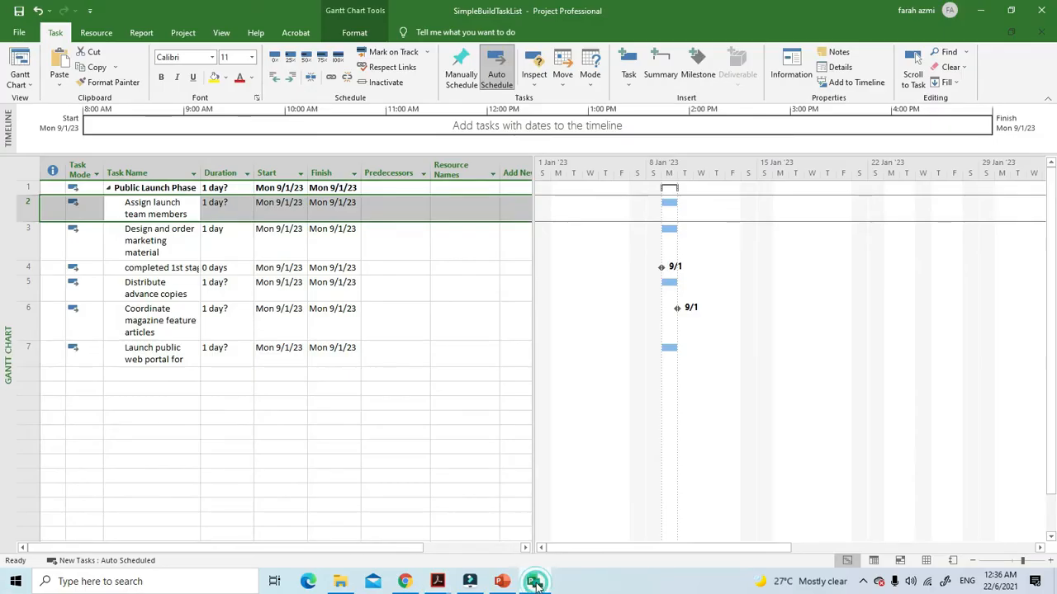
click(138, 207)
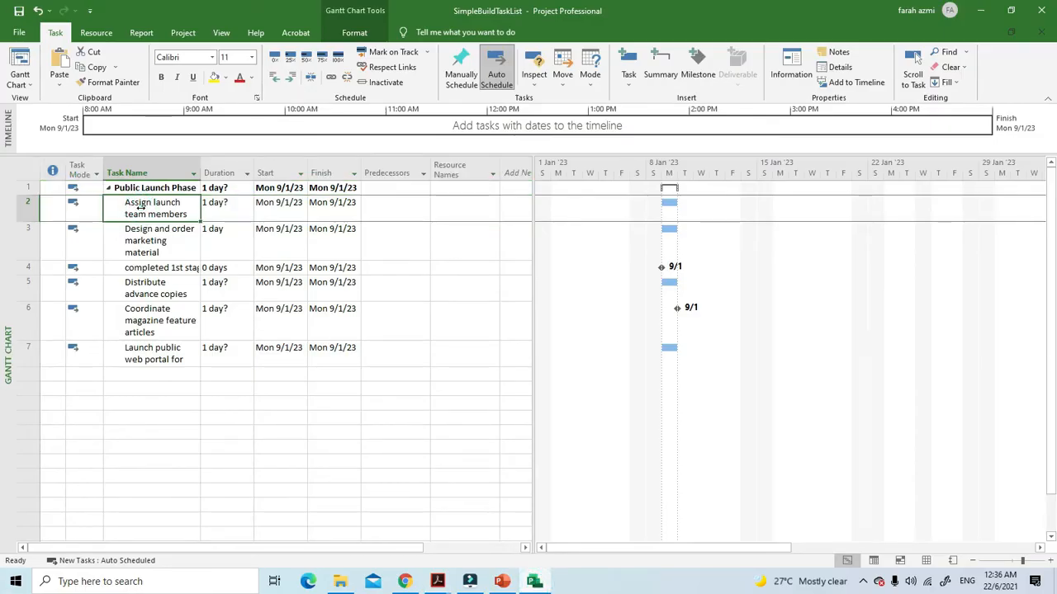
click(156, 244)
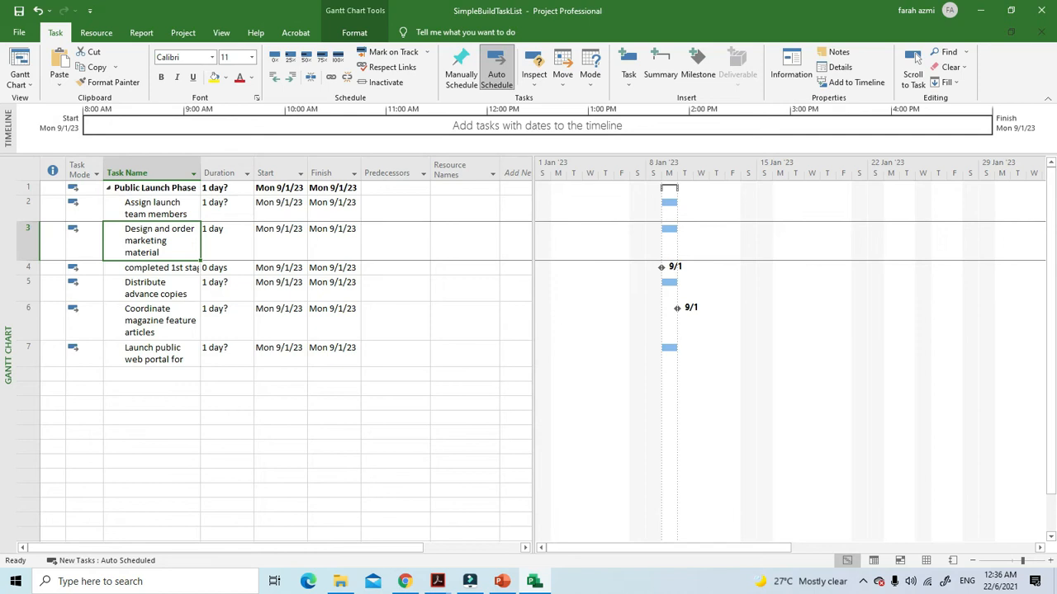
drag(199, 164, 232, 164)
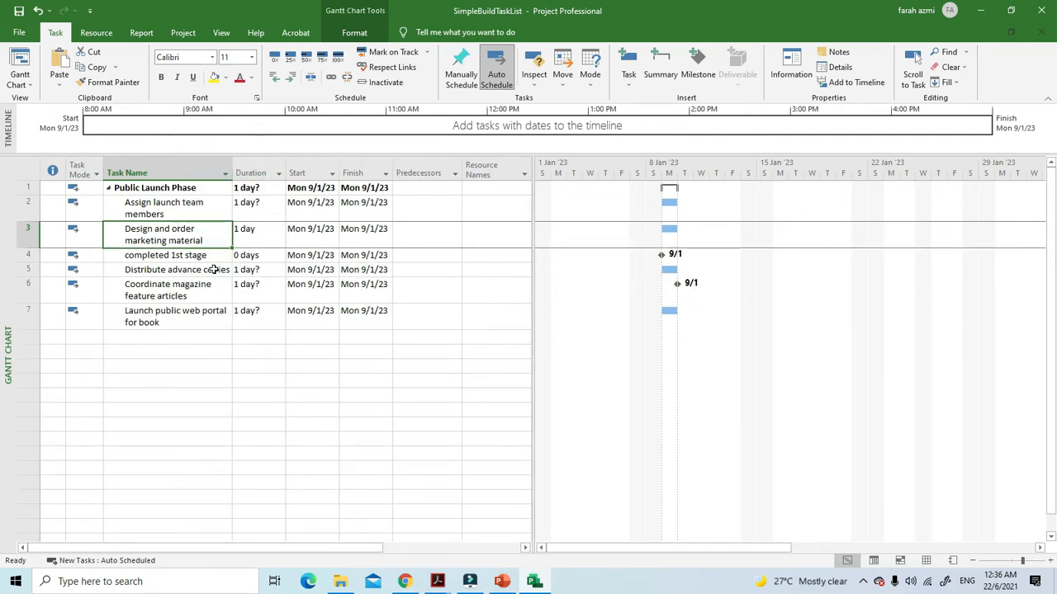
Delete the "completed 1st stage" milestone from under "Public Launch Phase"
click(152, 258)
click(27, 256)
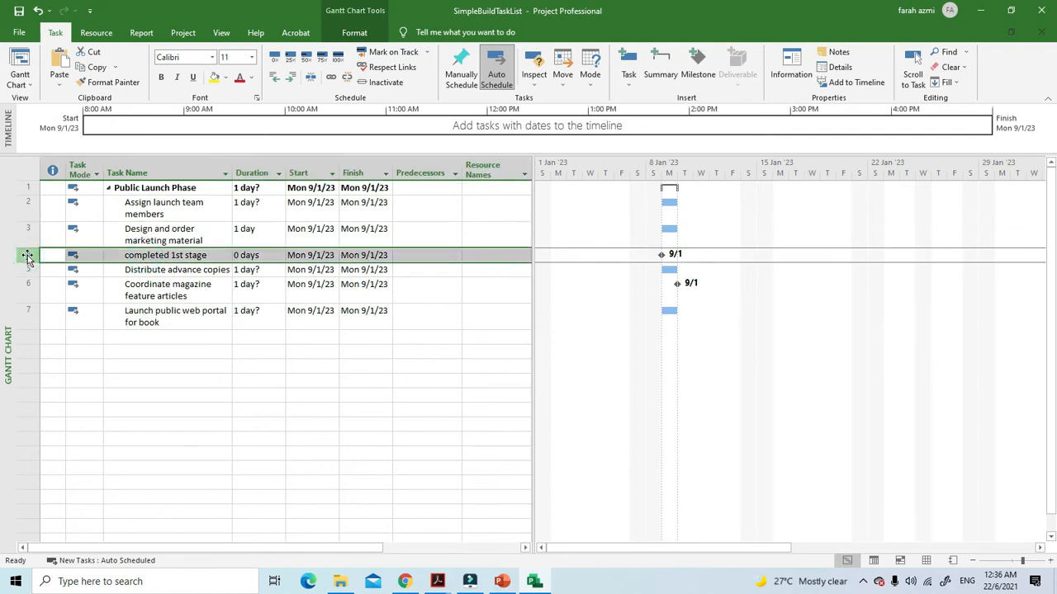
right_click(27, 256)
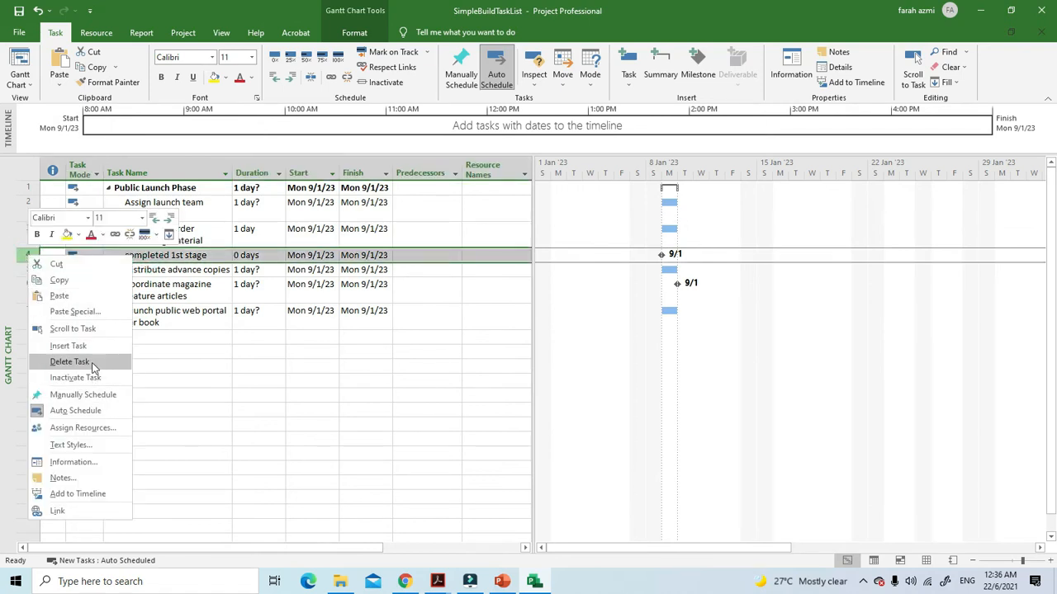
click(93, 363)
click(247, 353)
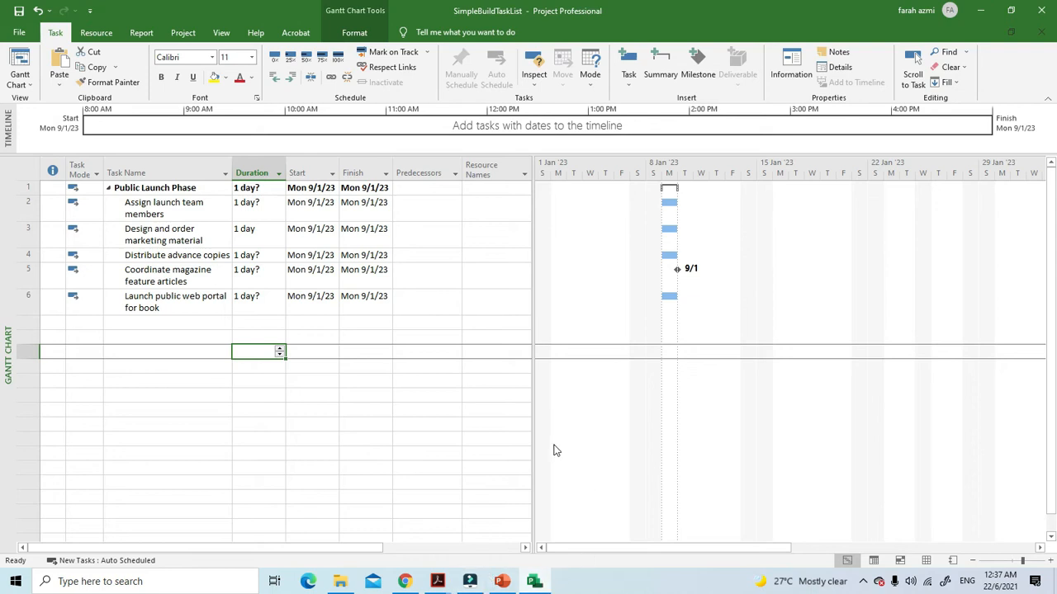
Switch to the Module 3 PDF in Adobe Acrobat and read the task relationship types and link notes on pages 27 to 29
click(440, 582)
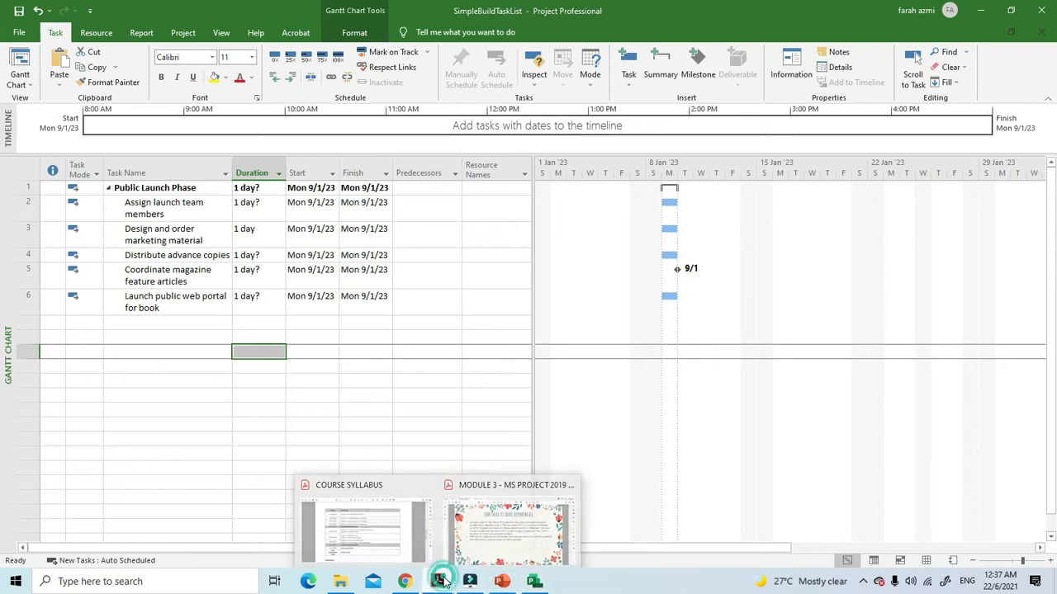
click(512, 528)
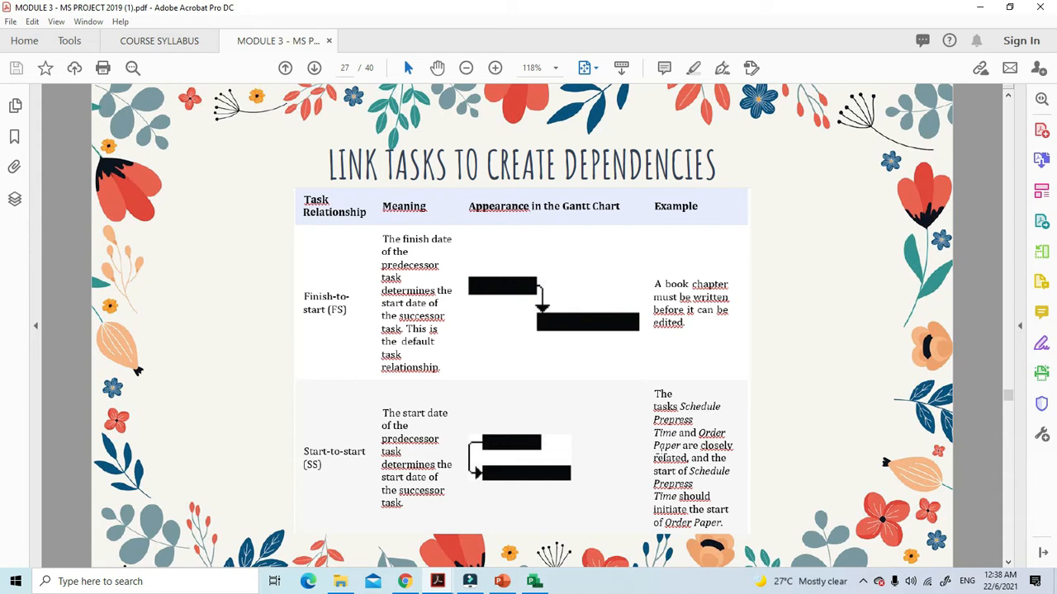
scroll(661, 453, down, 1)
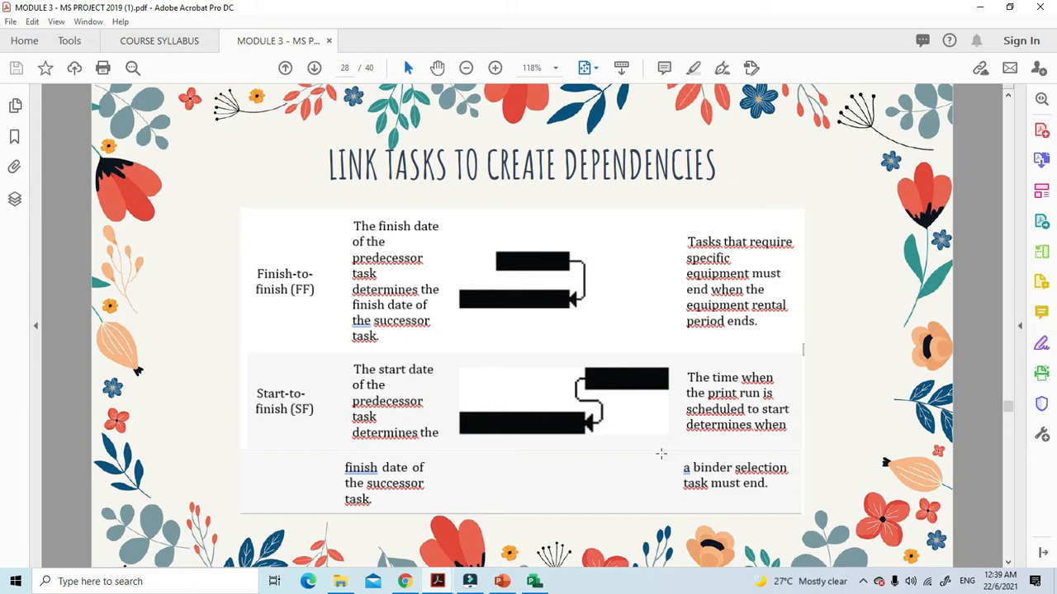
scroll(557, 366, down, 1)
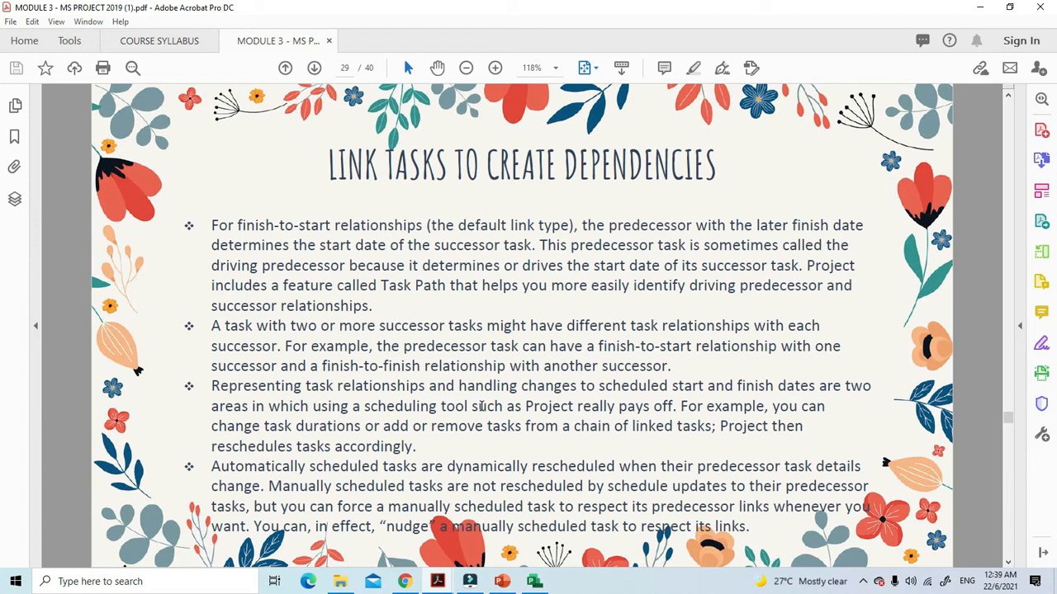
Read how task relationships appear and linking Method 1 on pages 30 and 31 of the PDF, and switch back to Microsoft Project
scroll(482, 408, down, 3)
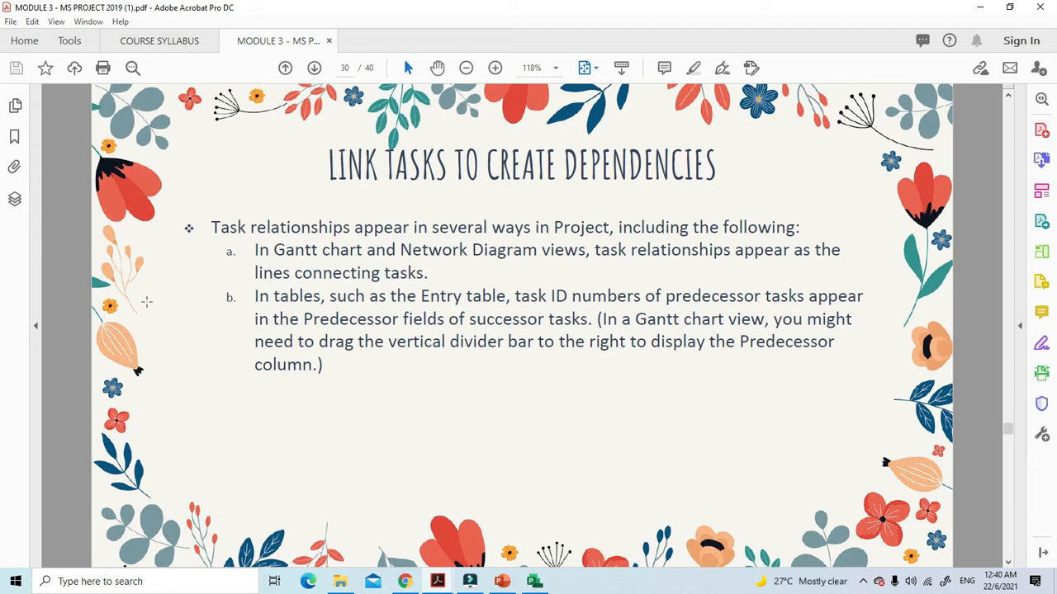
scroll(471, 385, down, 1)
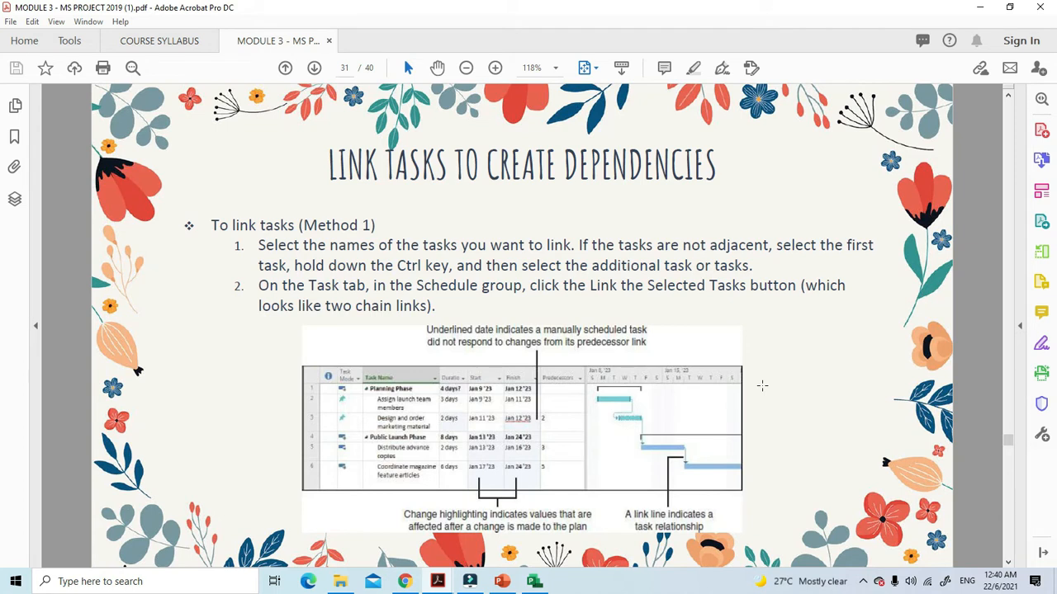
click(535, 582)
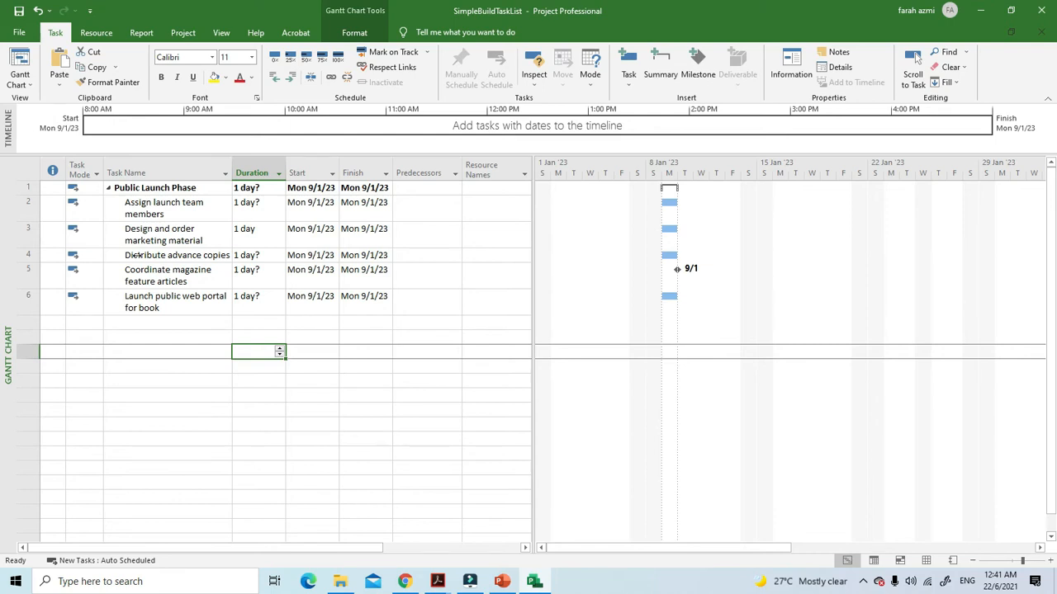
click(28, 254)
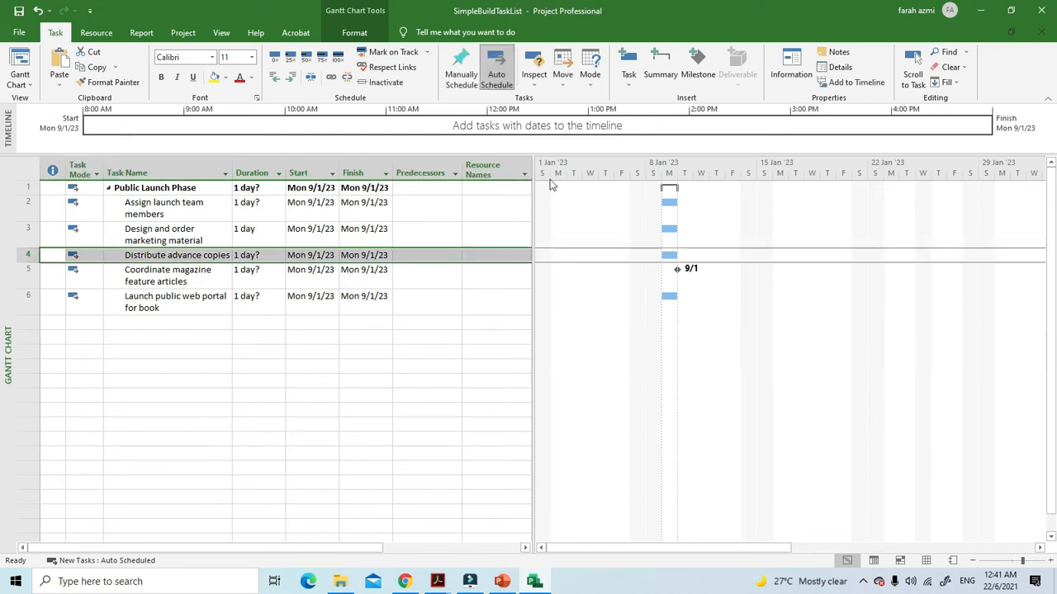
click(660, 67)
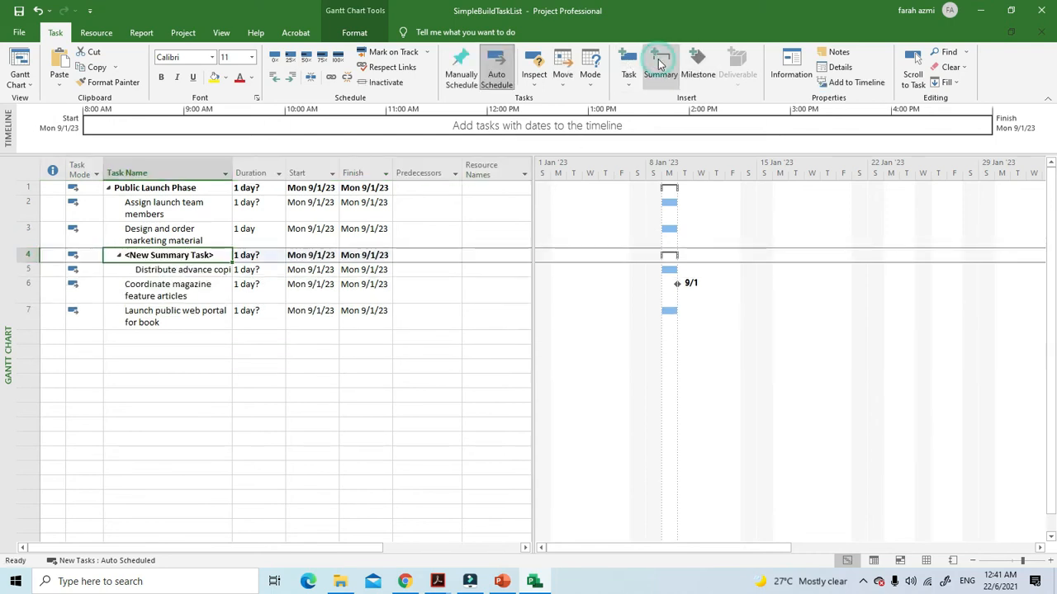
click(38, 11)
Insert a summary task above "Distribute advance copies", "Coordinate magazine feature articles" and "Launch public web portal for book"
drag(181, 278, 180, 307)
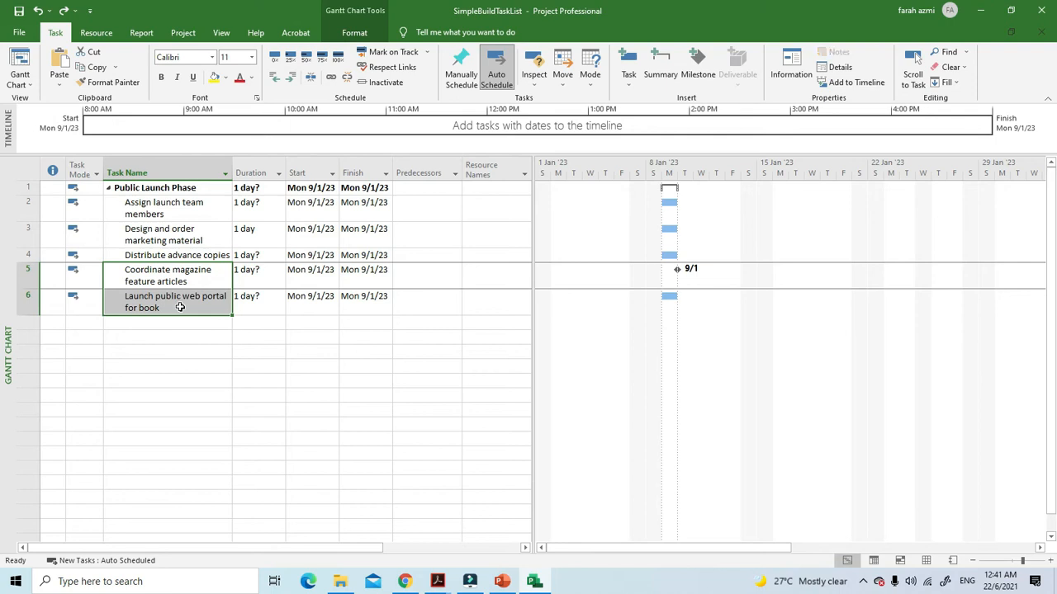
click(188, 301)
drag(181, 258, 193, 299)
click(660, 64)
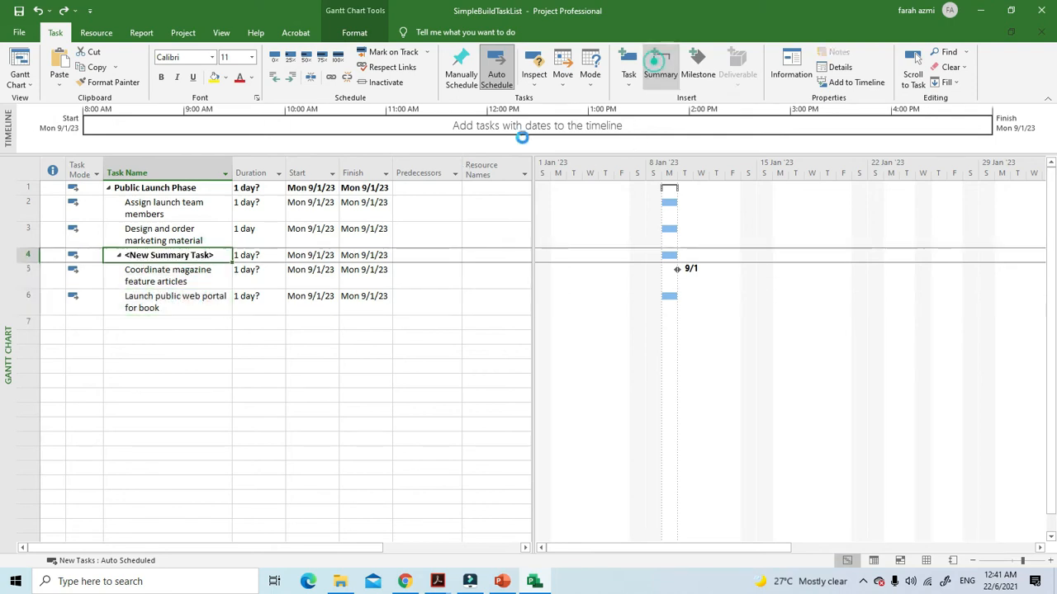
click(188, 260)
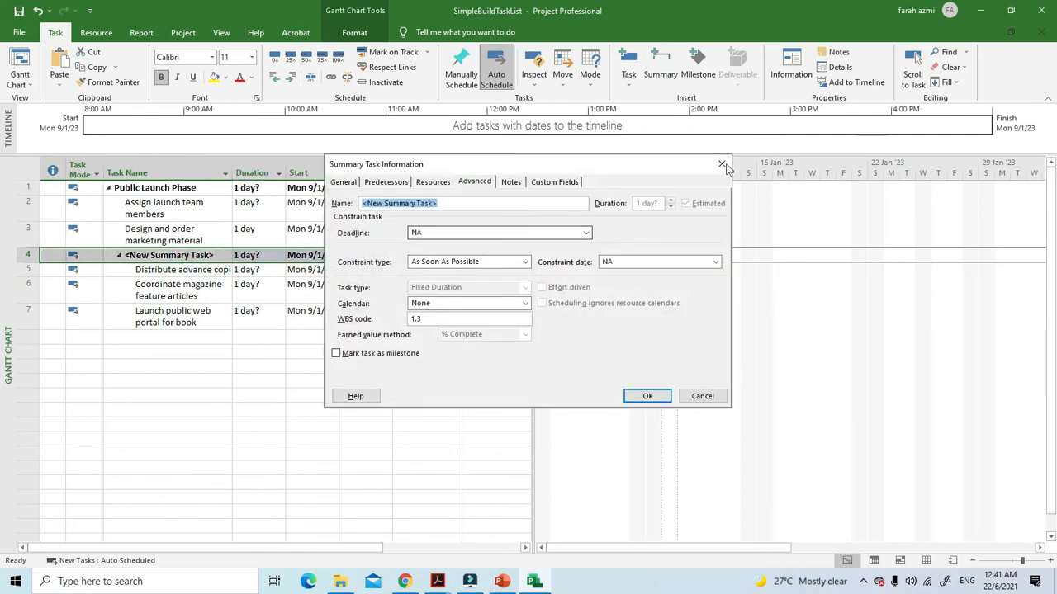
click(721, 163)
Rename the nested summary task above "Distribute advance copies" as "Public Launch Phase"
click(214, 255)
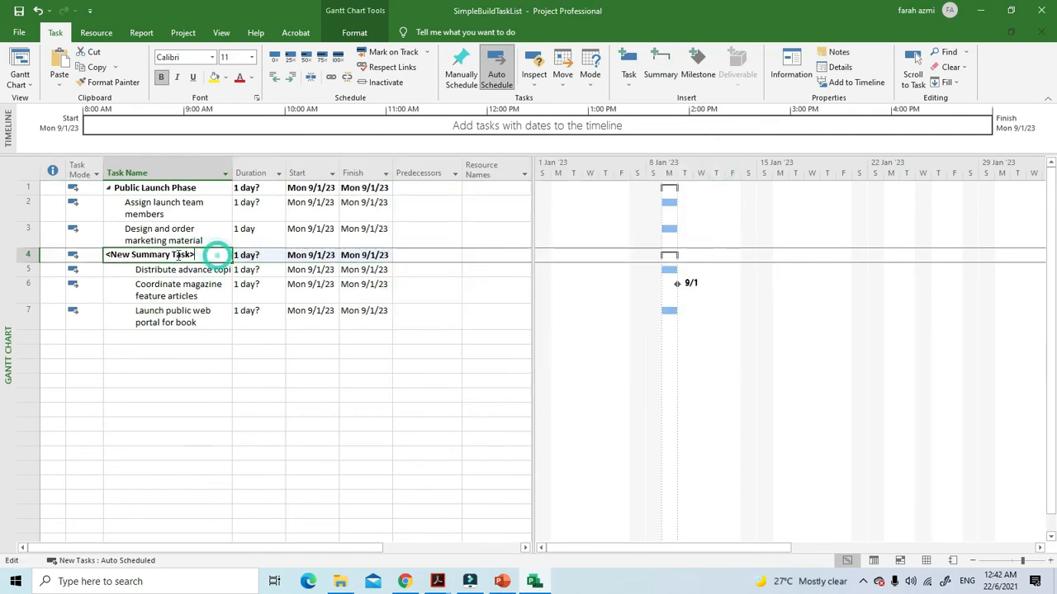
key(BackSpace)
key(BackSpace)
key(BackSpace)
key(BackSpace)
key(BackSpace)
key(BackSpace)
key(BackSpace)
key(BackSpace)
key(BackSpace)
key(BackSpace)
key(BackSpace)
key(BackSpace)
key(BackSpace)
key(BackSpace)
key(BackSpace)
key(BackSpace)
key(BackSpace)
key(BackSpace)
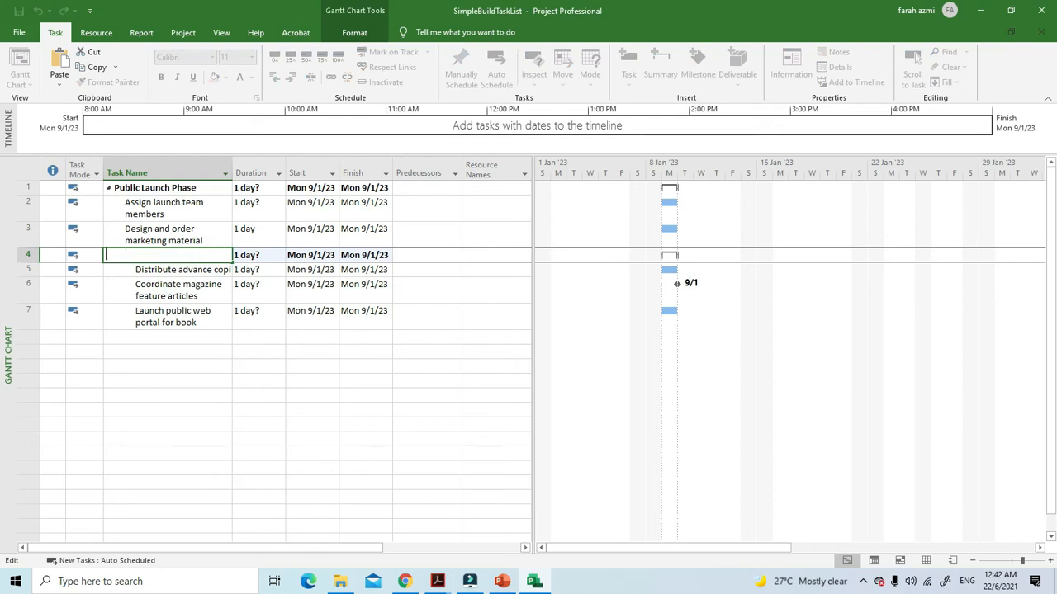
text(Public Launch Phase)
click(212, 364)
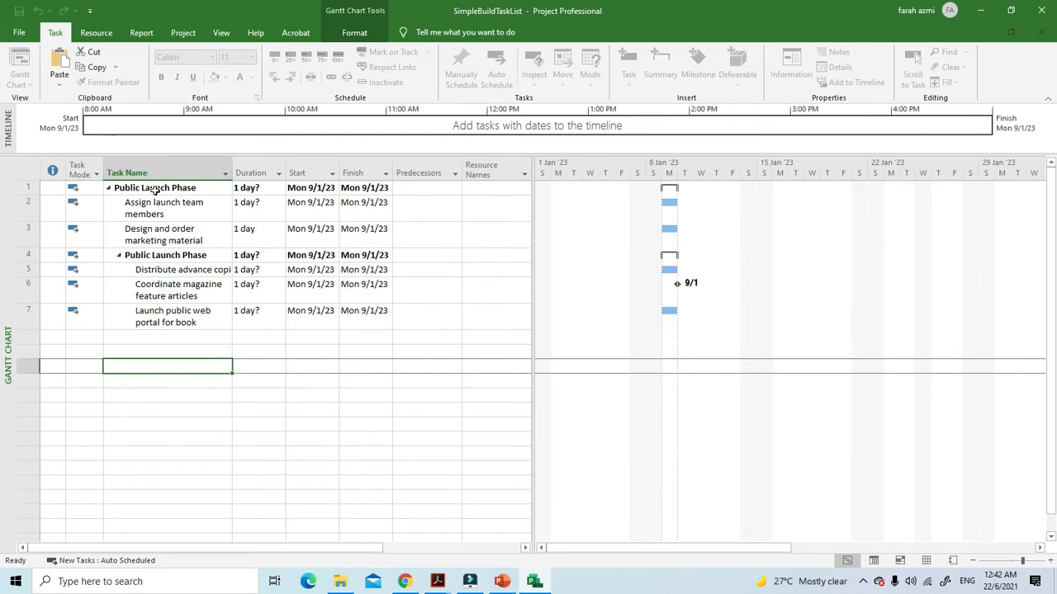
Undo the renaming and the insertion of the nested summary task above "Distribute advance copies"
click(155, 190)
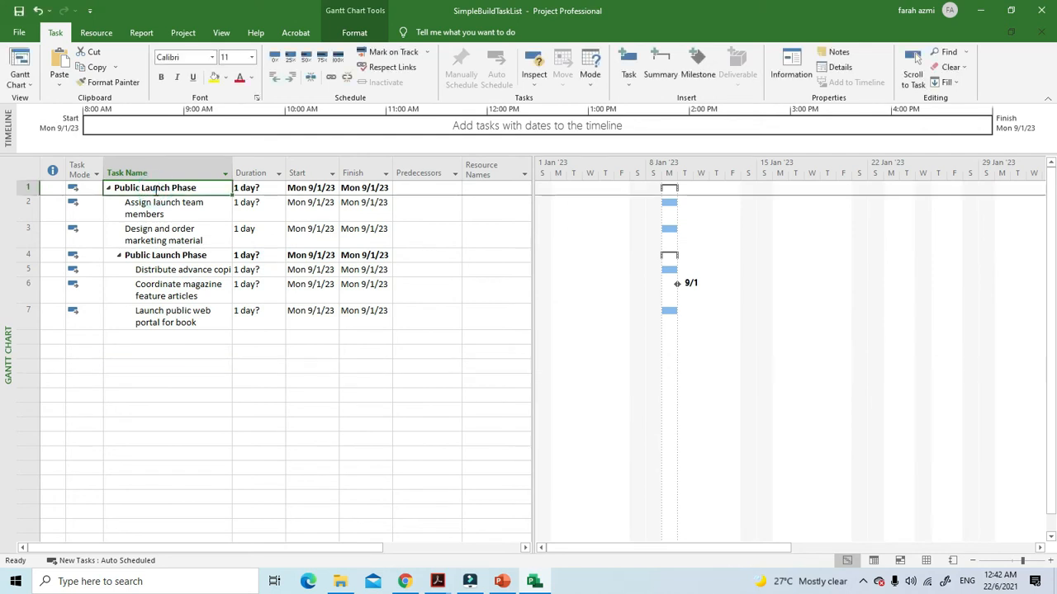
click(142, 255)
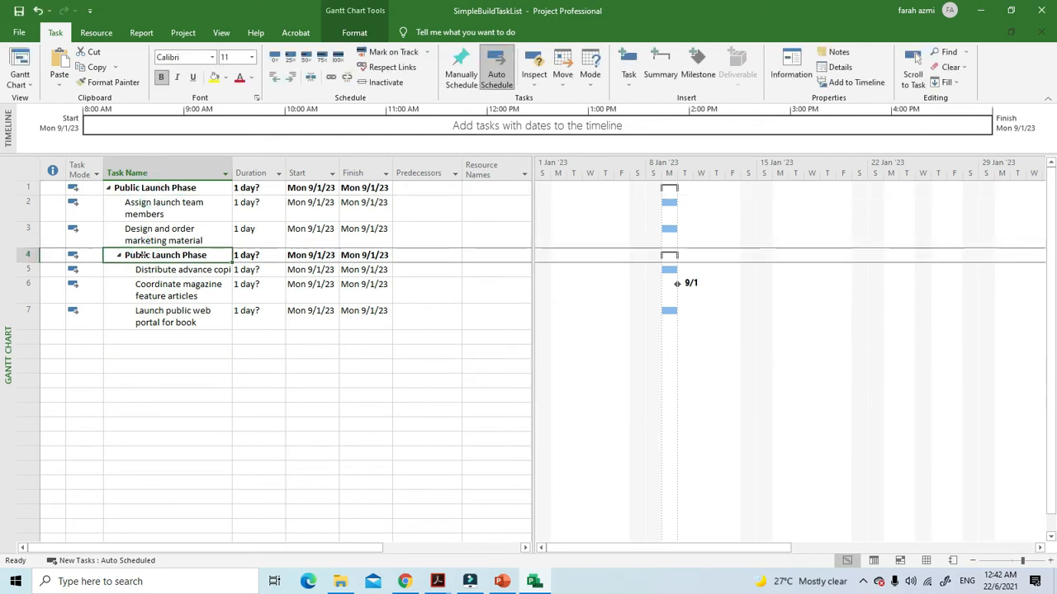
click(38, 11)
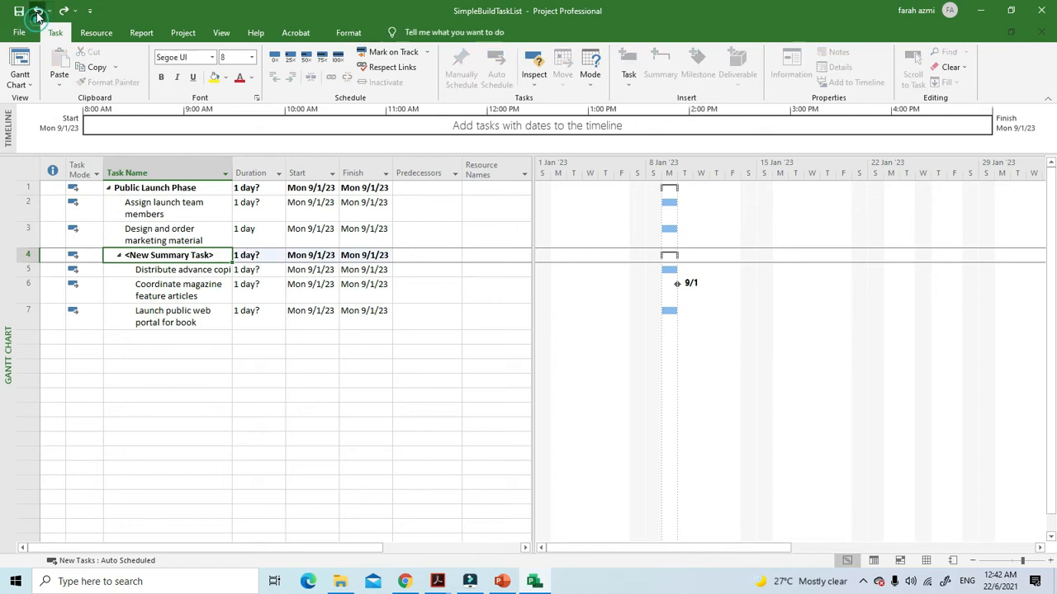
click(38, 12)
click(212, 328)
Outdent the five subtasks under "Public Launch Phase" to the top outline level
drag(157, 206, 152, 304)
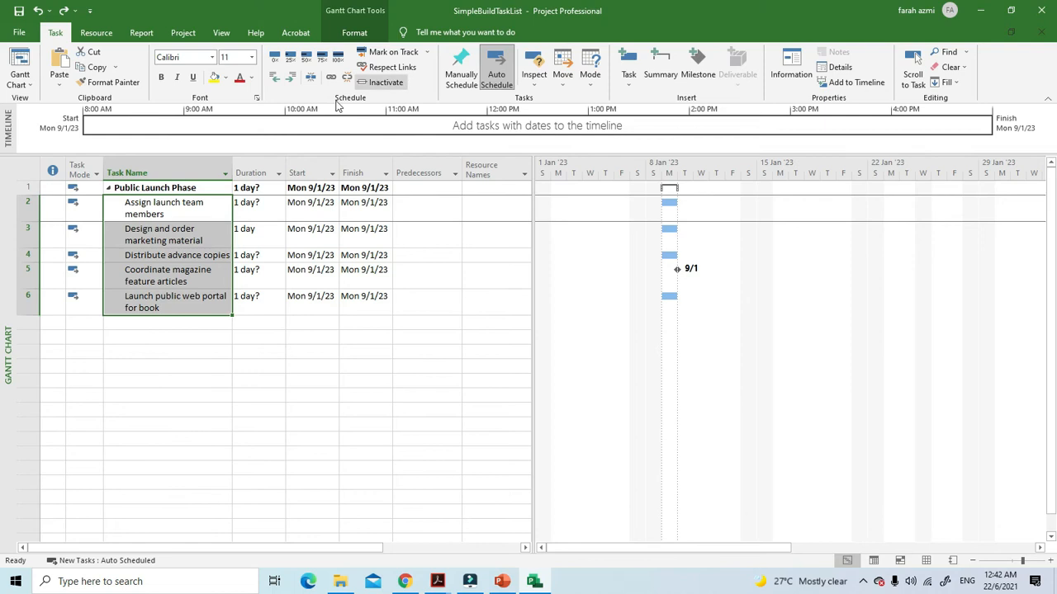
click(273, 79)
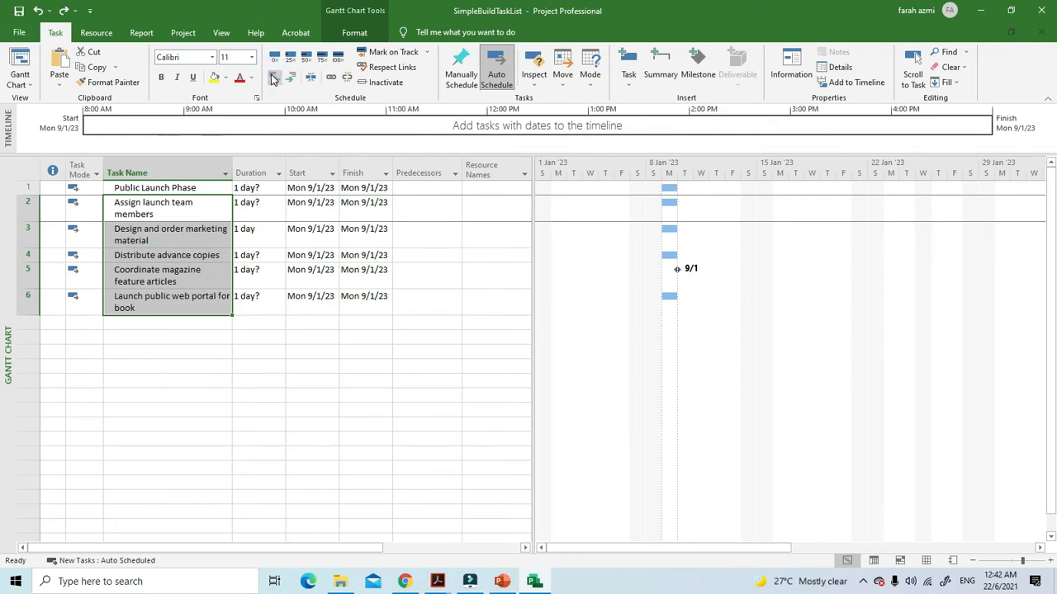
click(309, 322)
Group "Assign launch team members" and "Design and order marketing material" under a newly inserted summary task
click(25, 188)
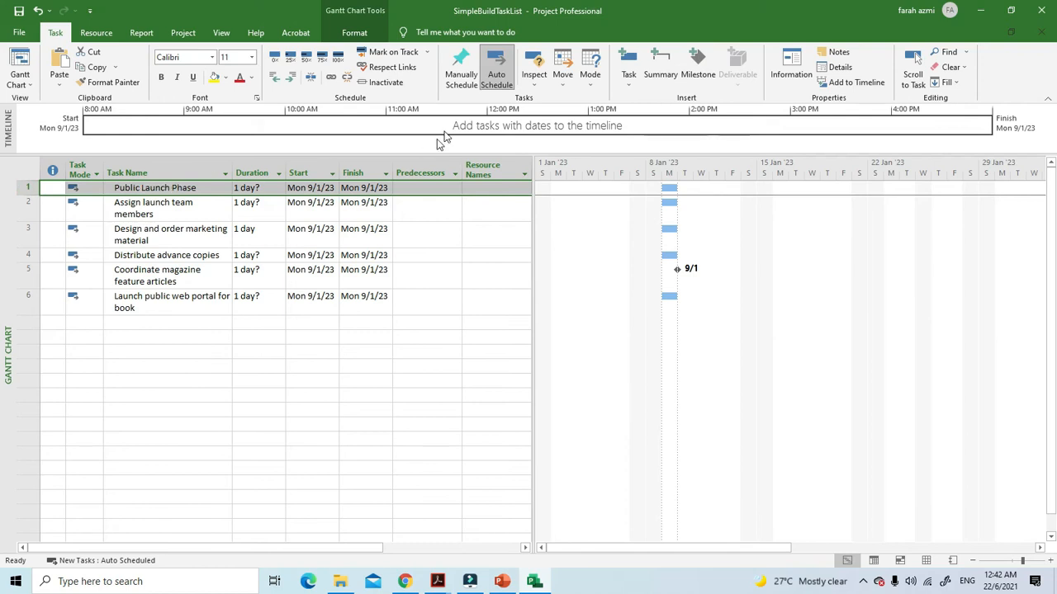
click(202, 232)
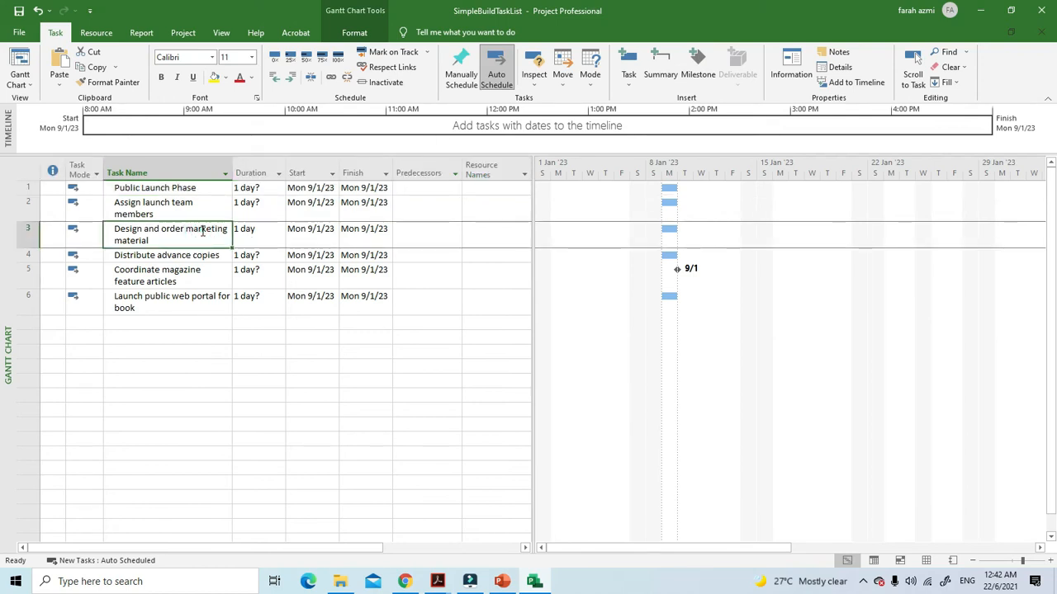
drag(184, 210, 167, 236)
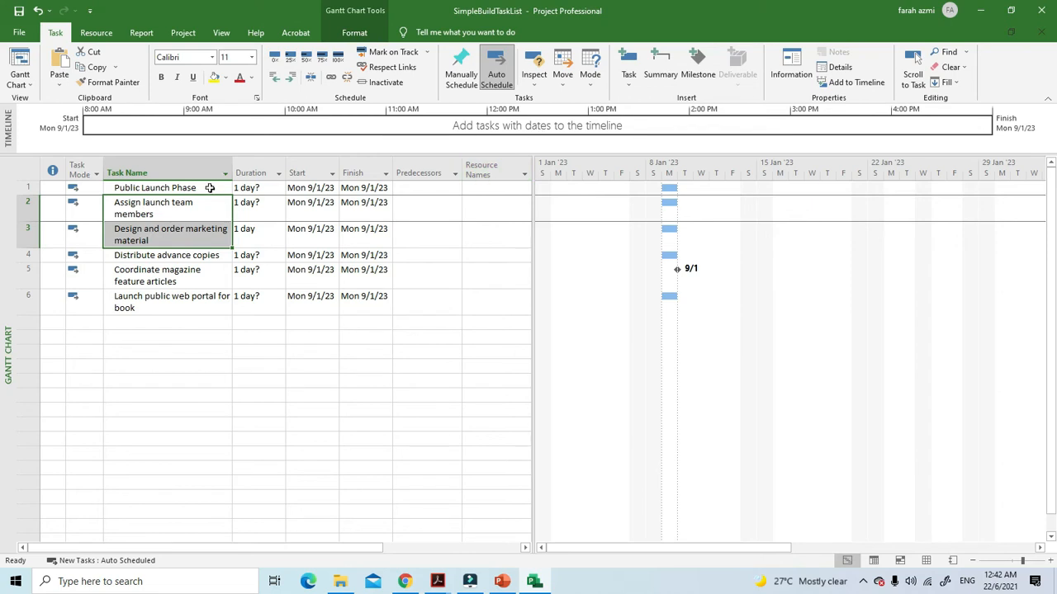
click(659, 66)
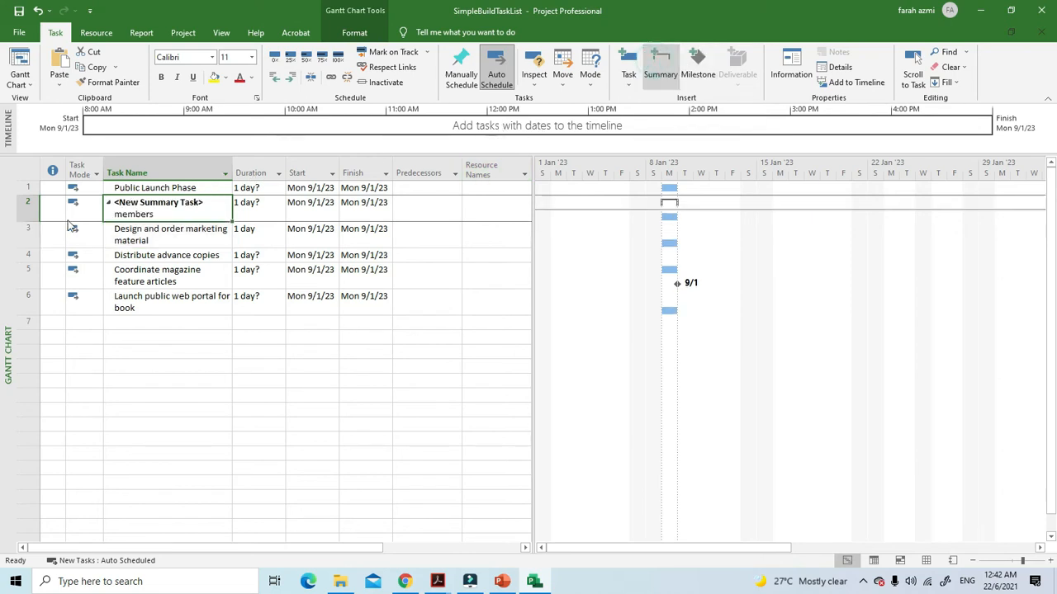
Name the summary task above "Assign launch team members" "Planning Phase"
click(175, 202)
drag(207, 203, 97, 202)
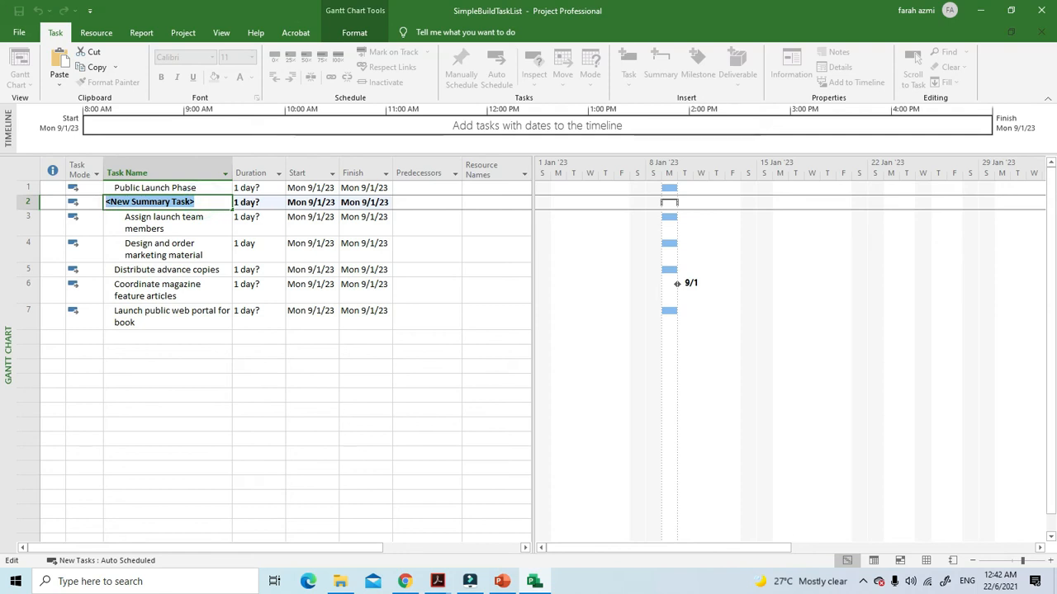
text(Planning)
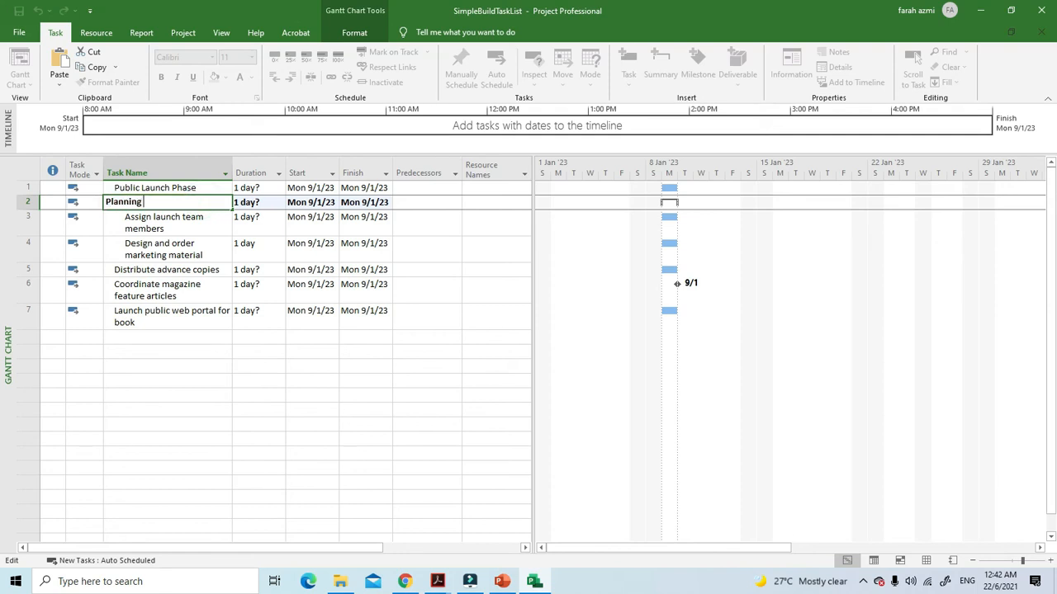
text( Phase)
click(183, 365)
Delete the "Public Launch Phase" task in row 1, above "Planning Phase"
click(28, 187)
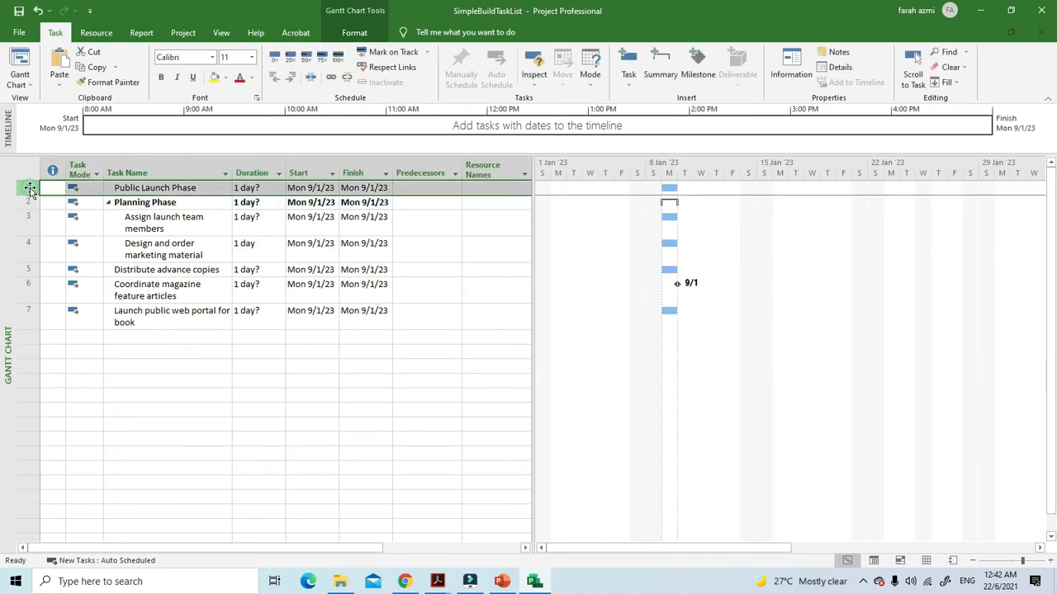
right_click(30, 188)
click(73, 295)
click(225, 363)
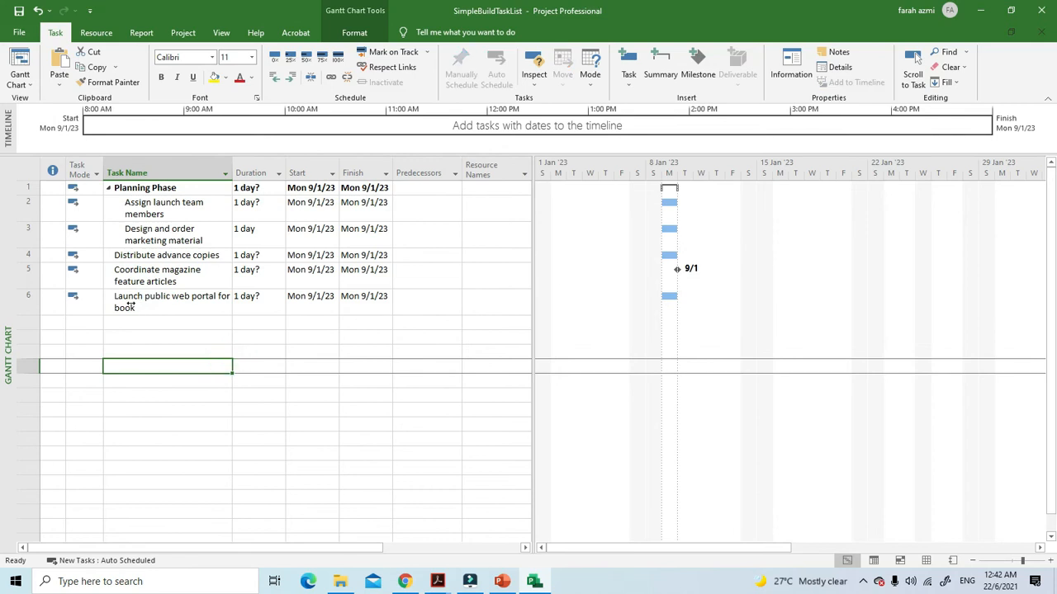
Group "Distribute advance copies", "Coordinate magazine feature articles" and "Launch public web portal for book" under a newly inserted summary task
drag(108, 261, 124, 301)
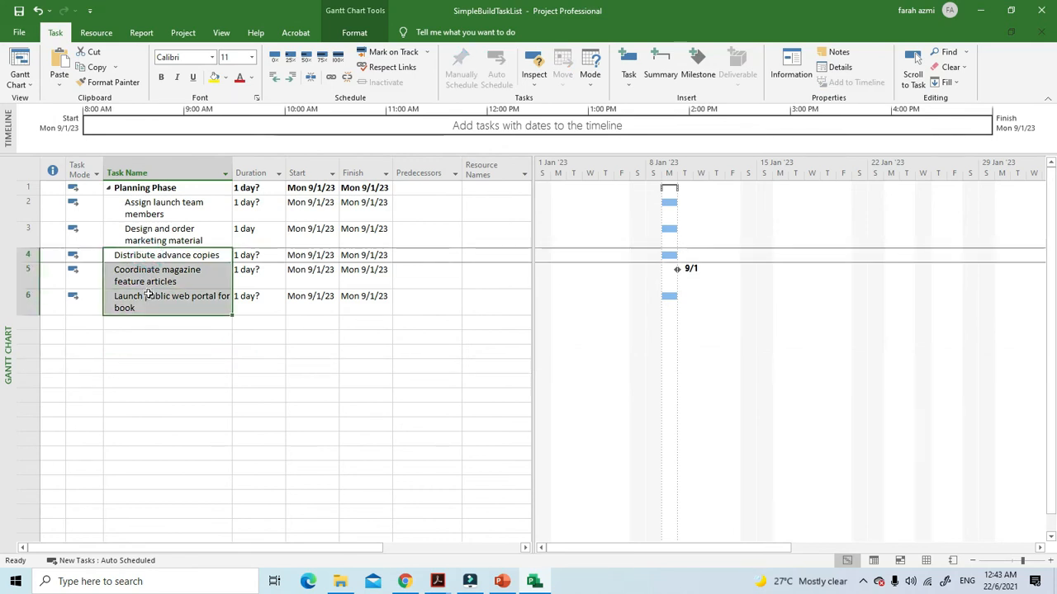
click(661, 62)
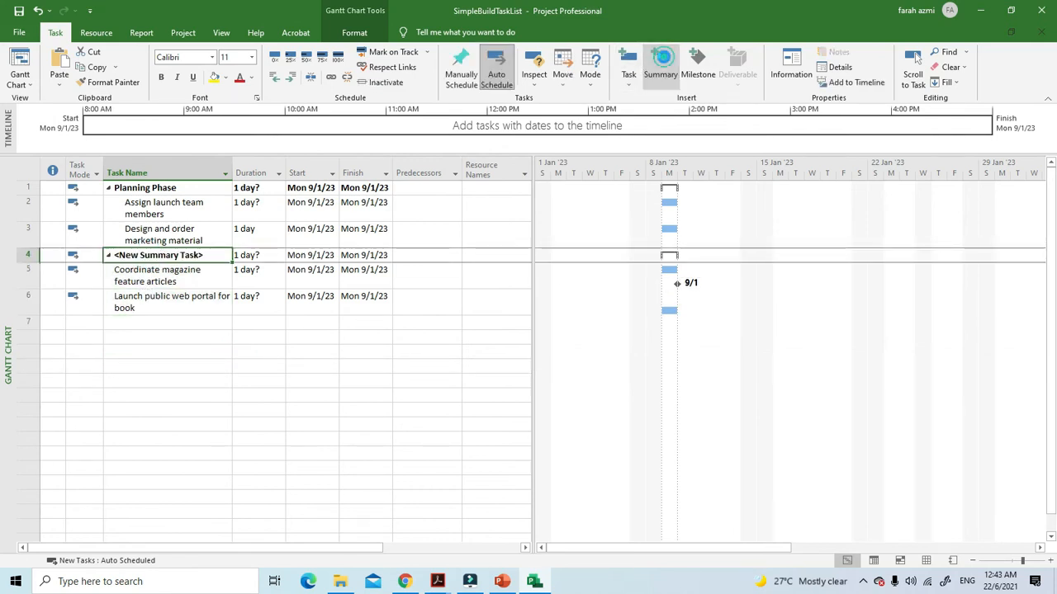
double_click(142, 257)
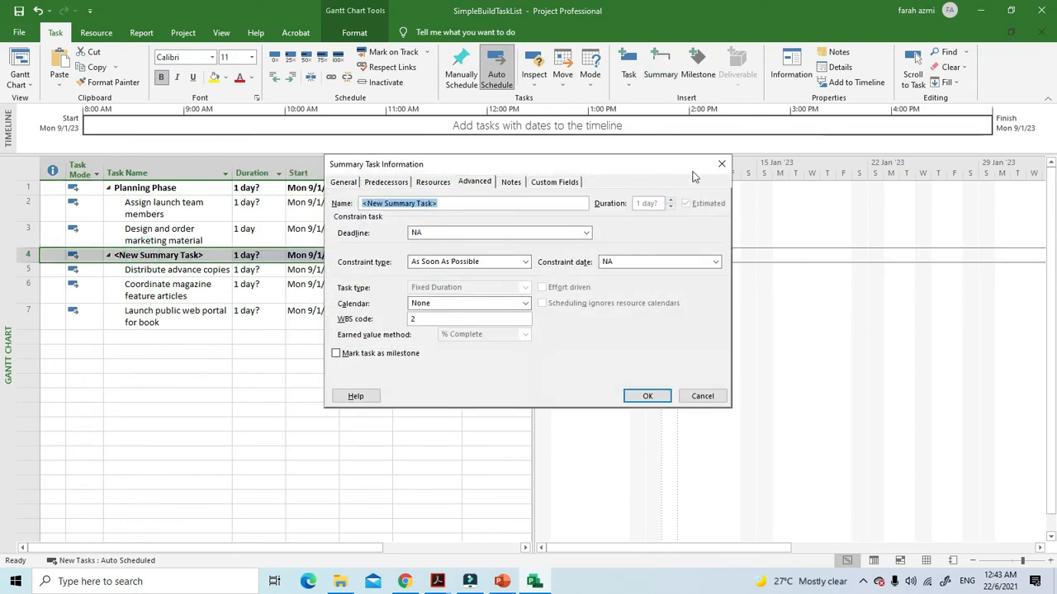
click(650, 394)
Name the summary task in row 4 "Public Launch Phase"
click(200, 256)
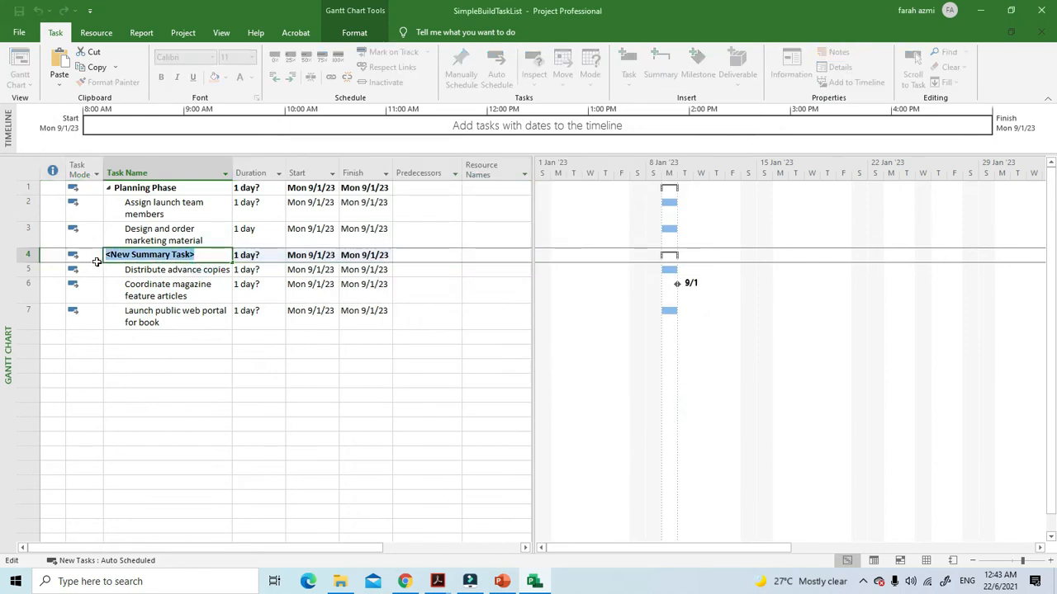
key(BackSpace)
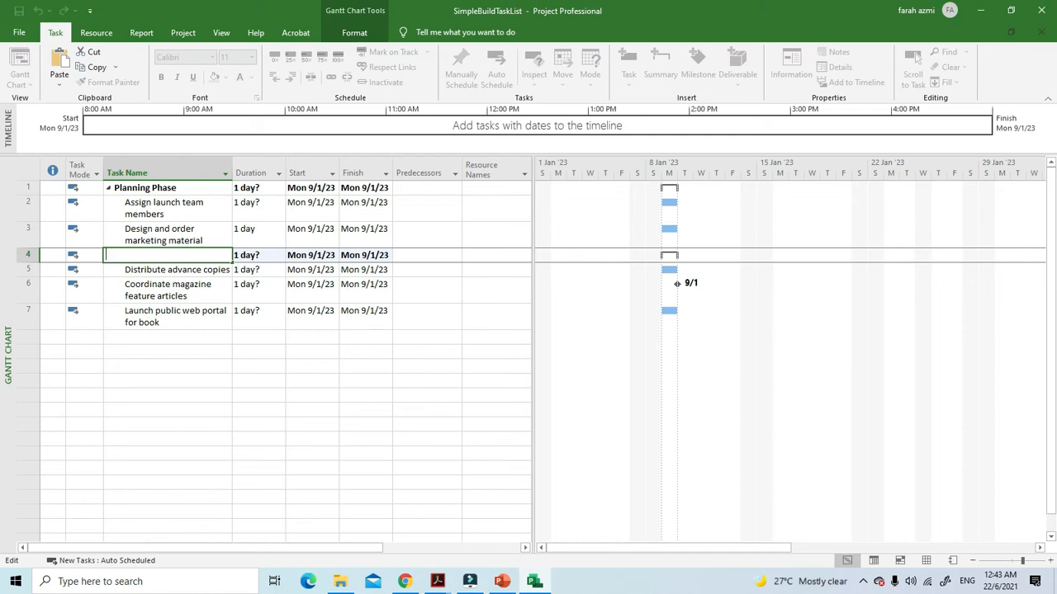
text(Public La)
key(BackSpace)
text(ch Phase)
click(200, 437)
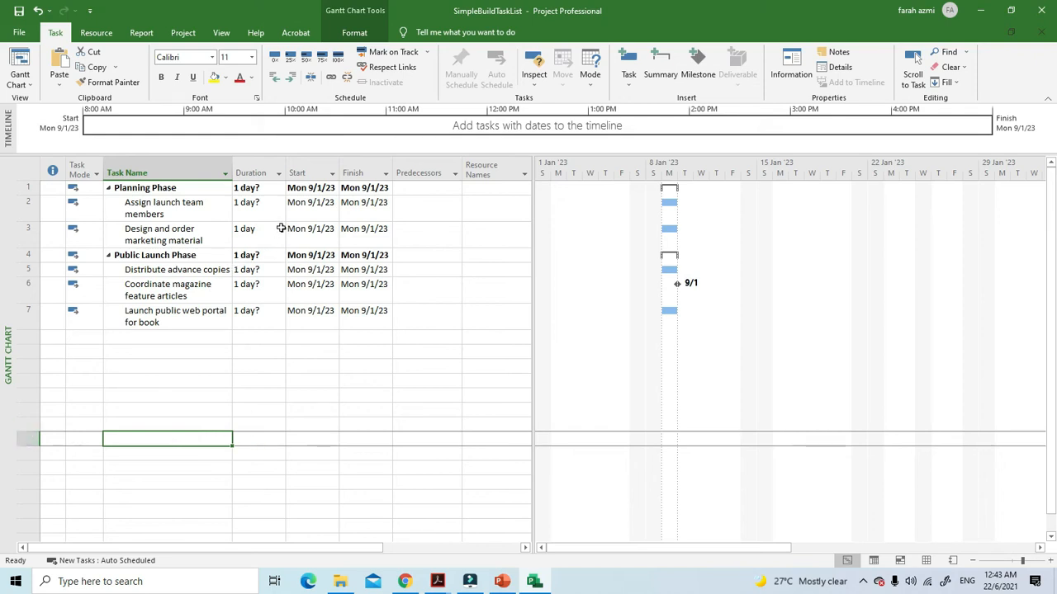
Set the duration of "Assign launch team members" to 3 days and of "Design and order marketing material" to 2 days
click(280, 208)
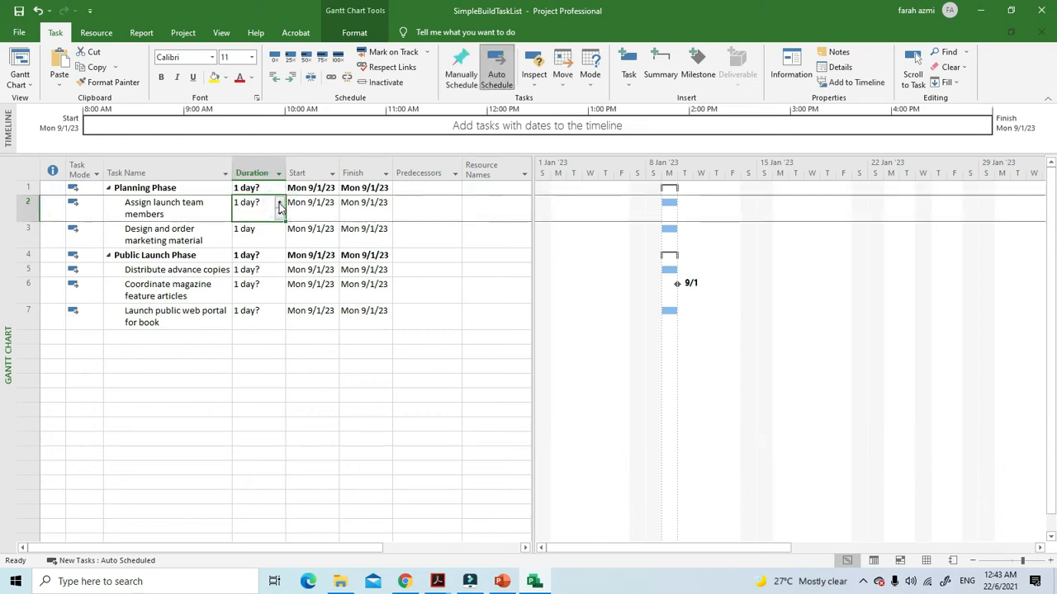
click(279, 203)
click(279, 203)
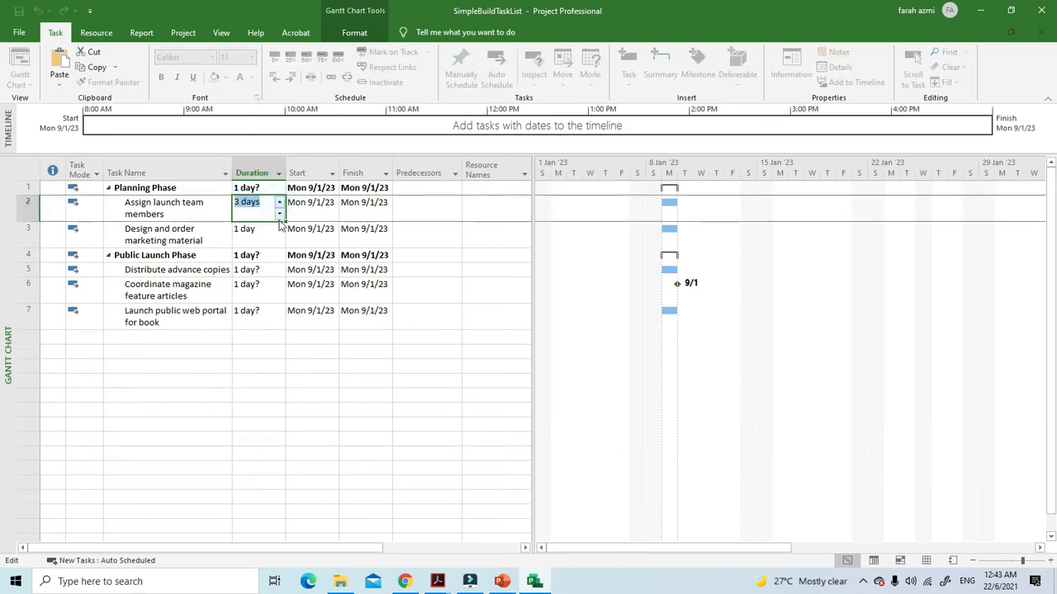
click(278, 235)
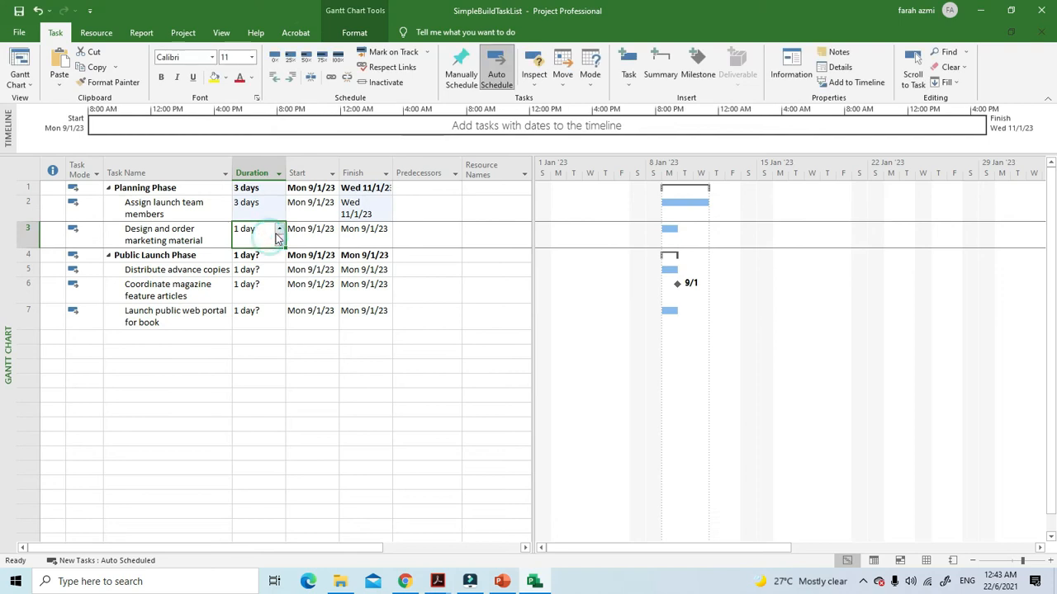
click(279, 231)
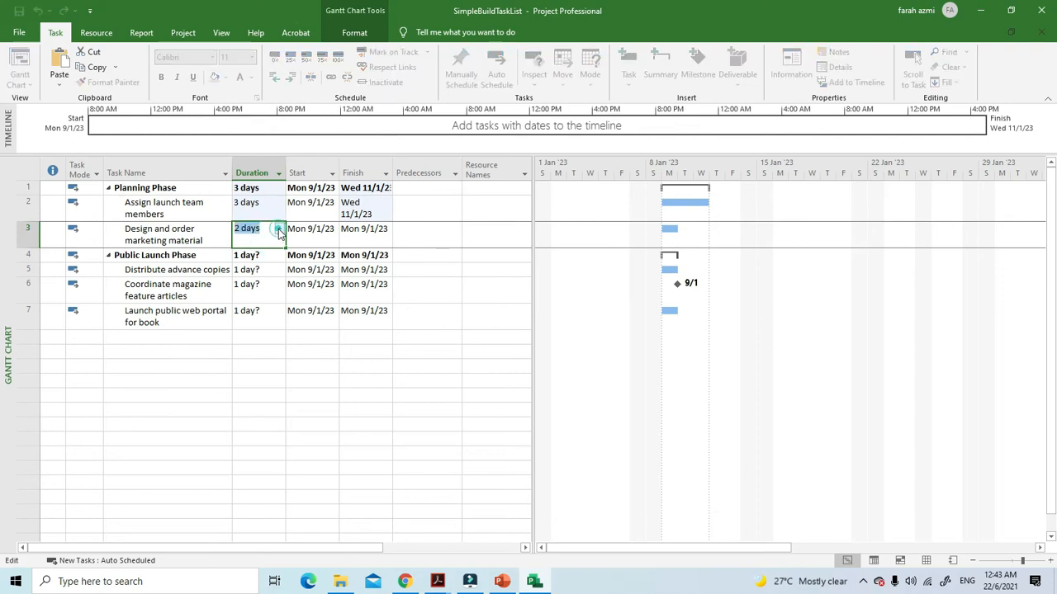
click(260, 264)
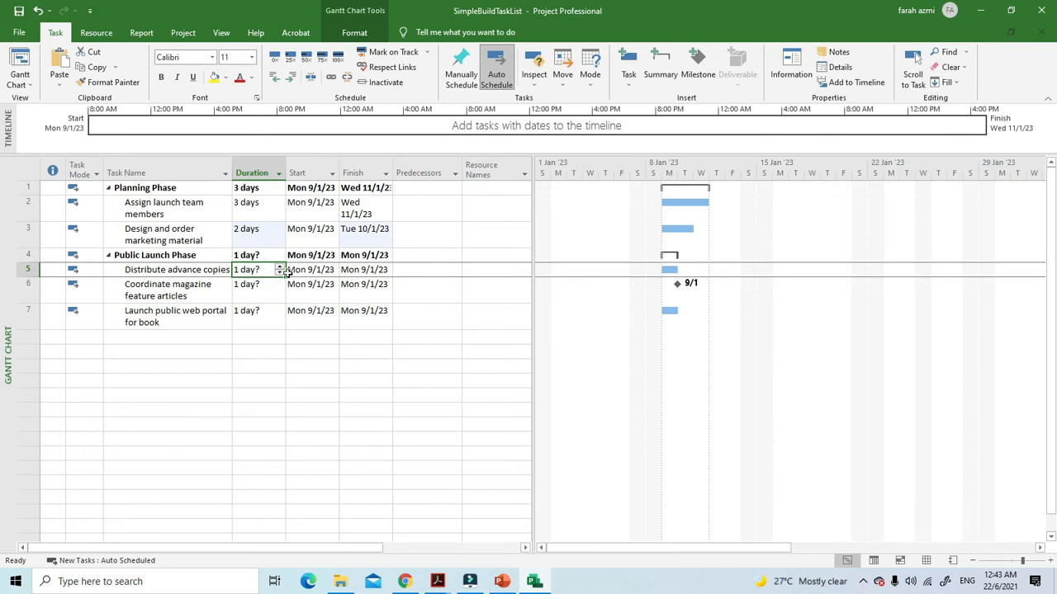
Set the duration of "Distribute advance copies" to 2 days and of "Coordinate magazine feature articles" to 6 days
click(280, 267)
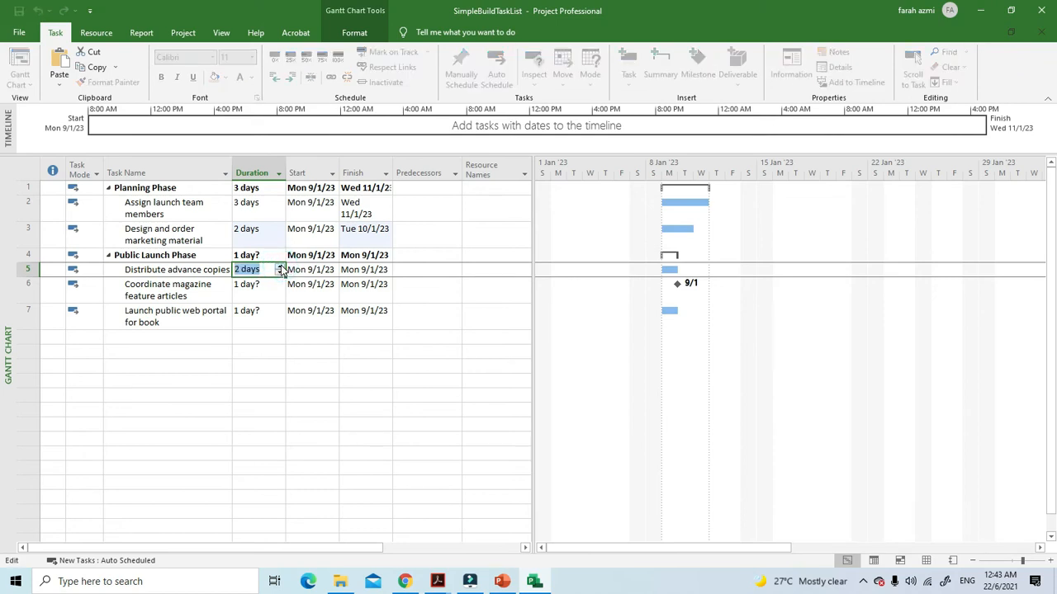
click(257, 292)
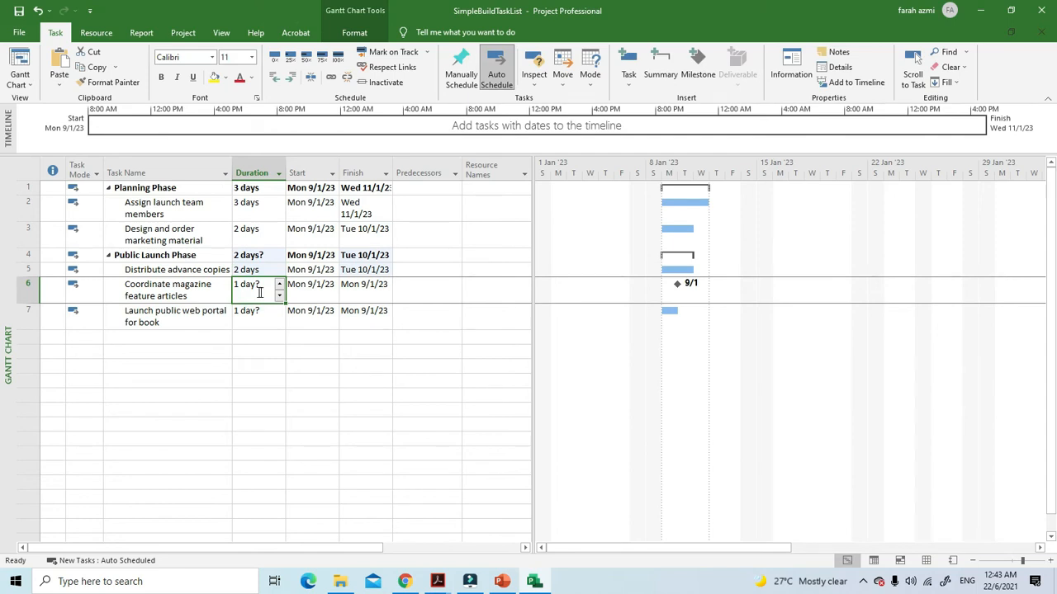
click(279, 284)
click(279, 284)
click(279, 285)
click(279, 285)
click(279, 284)
click(281, 421)
Delete the "Launch public web portal for book" task in row 7
click(27, 316)
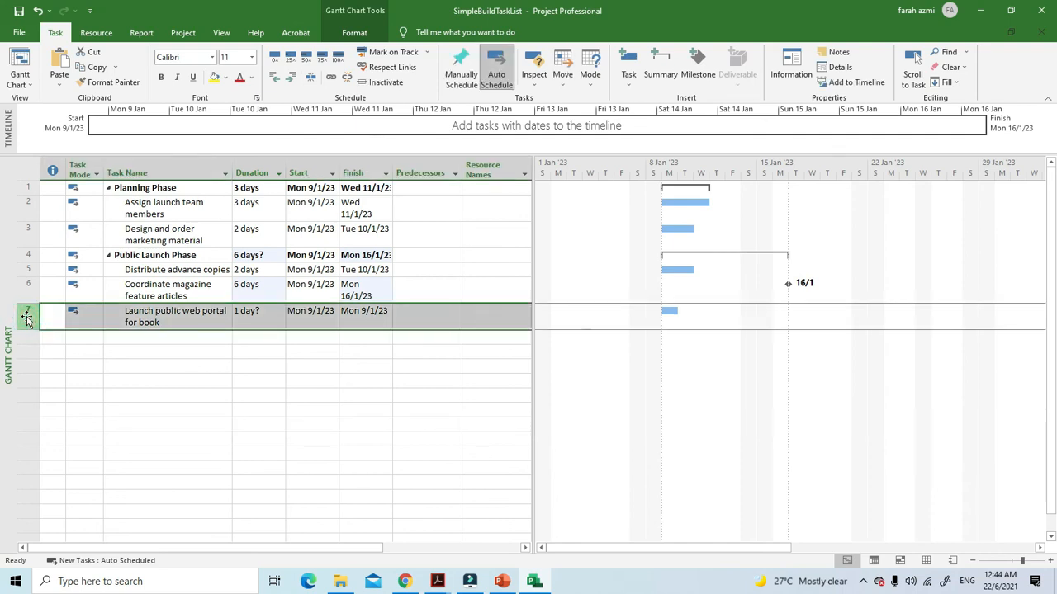
key(Delete)
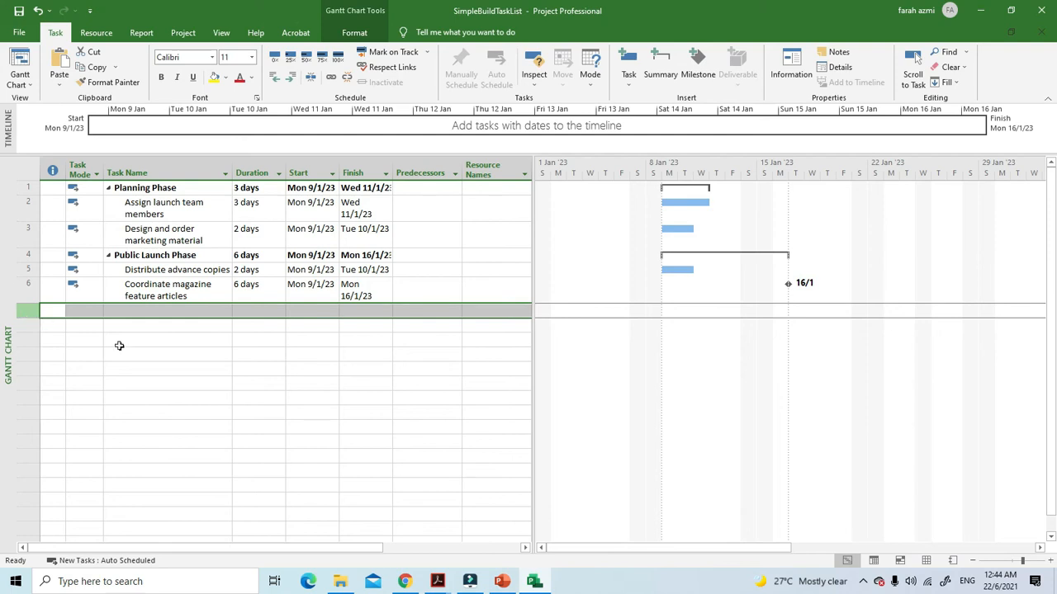
click(242, 369)
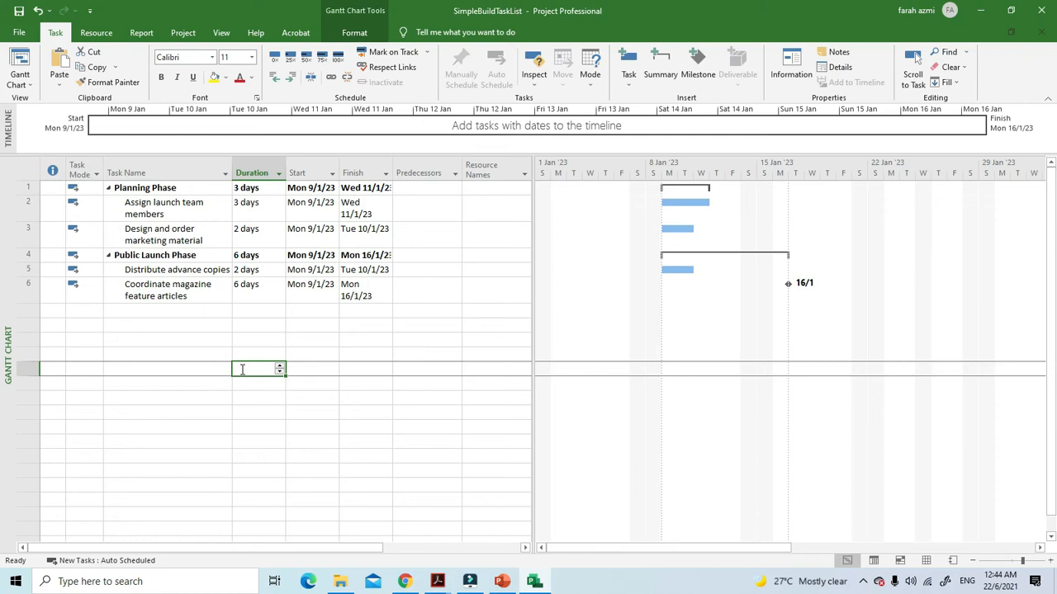
click(180, 212)
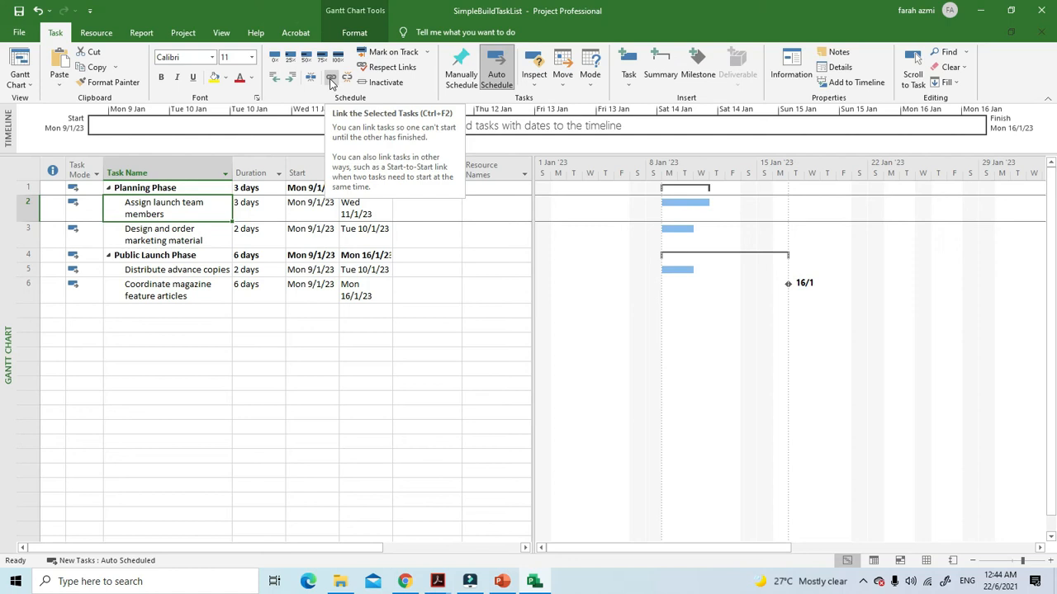
click(331, 80)
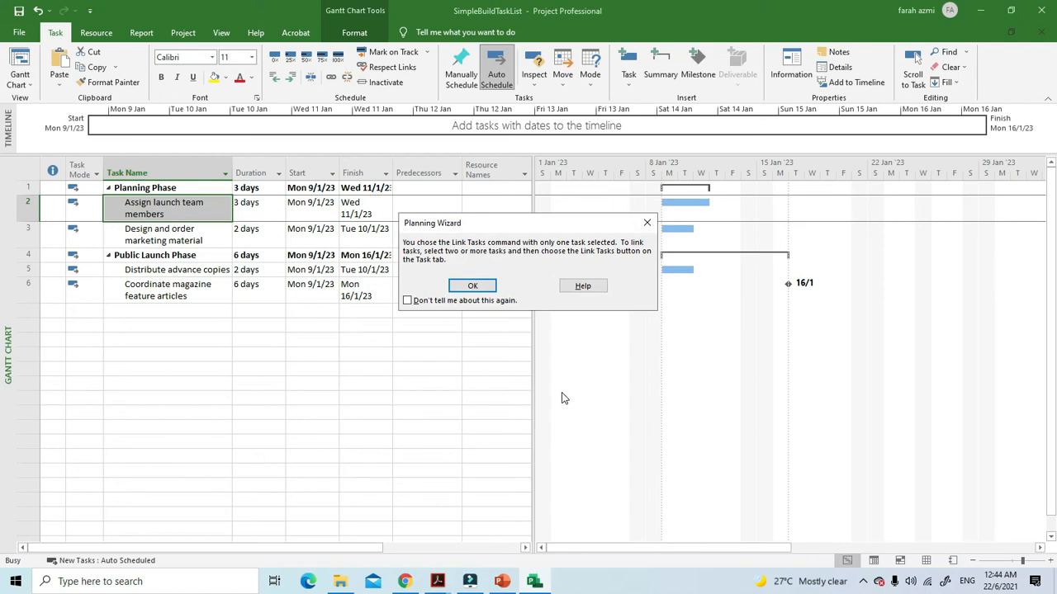
click(647, 224)
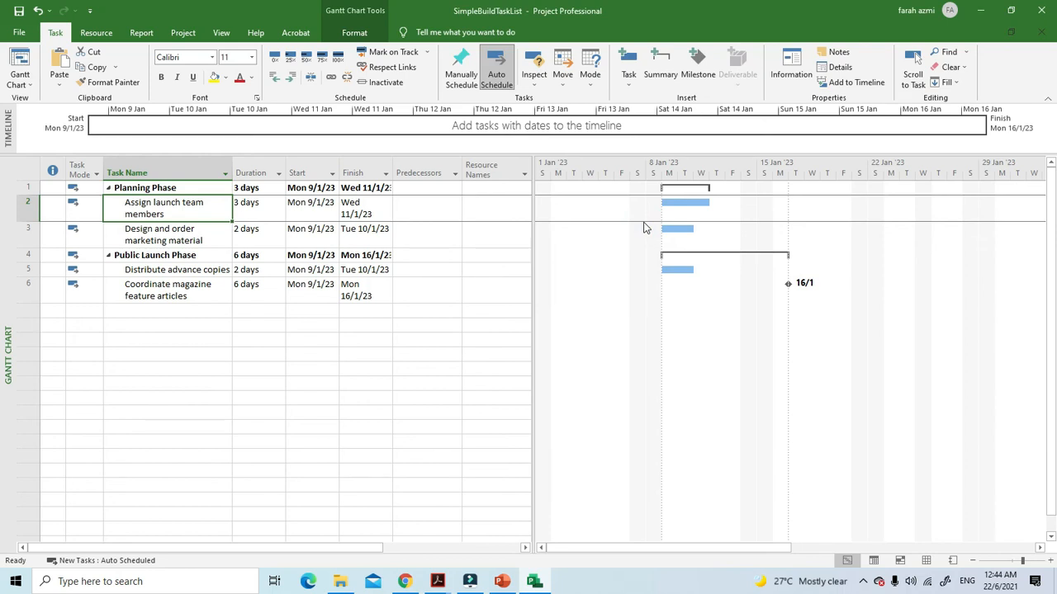
Link "Assign launch team members" to "Design and order marketing material" as consecutive tasks
drag(199, 210, 204, 239)
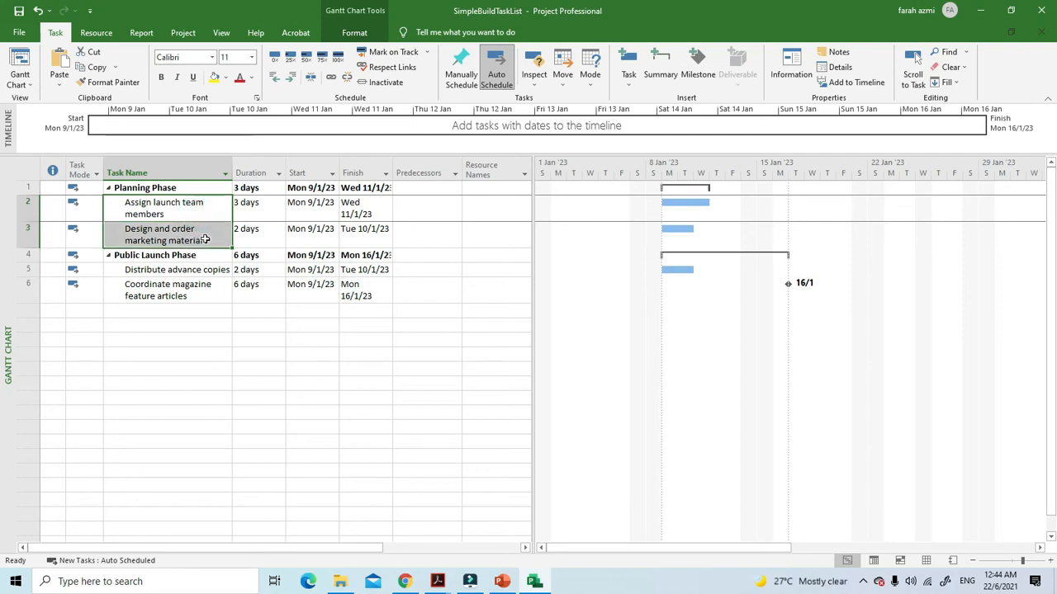
click(331, 77)
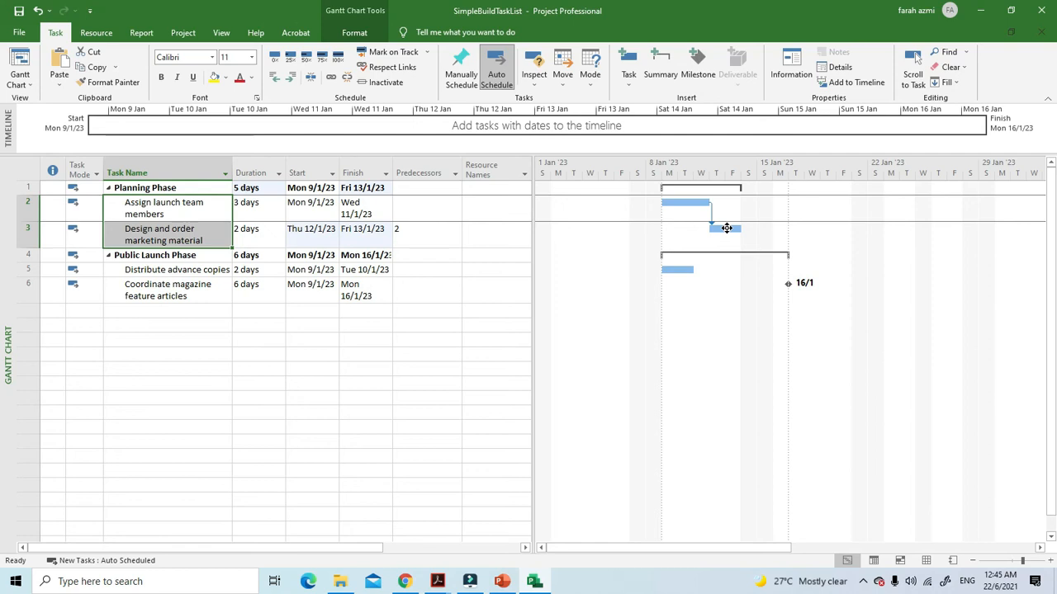
Try linking the "Design and order marketing material" bar to the "Distribute advance copies" bar in the Gantt chart, and undo the link
drag(727, 228, 680, 273)
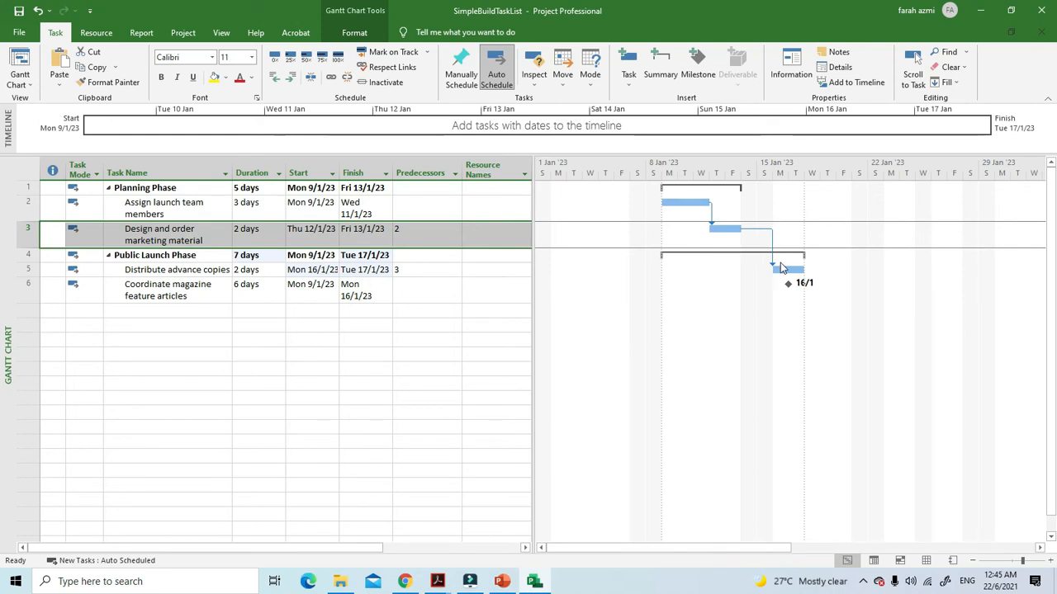
click(38, 10)
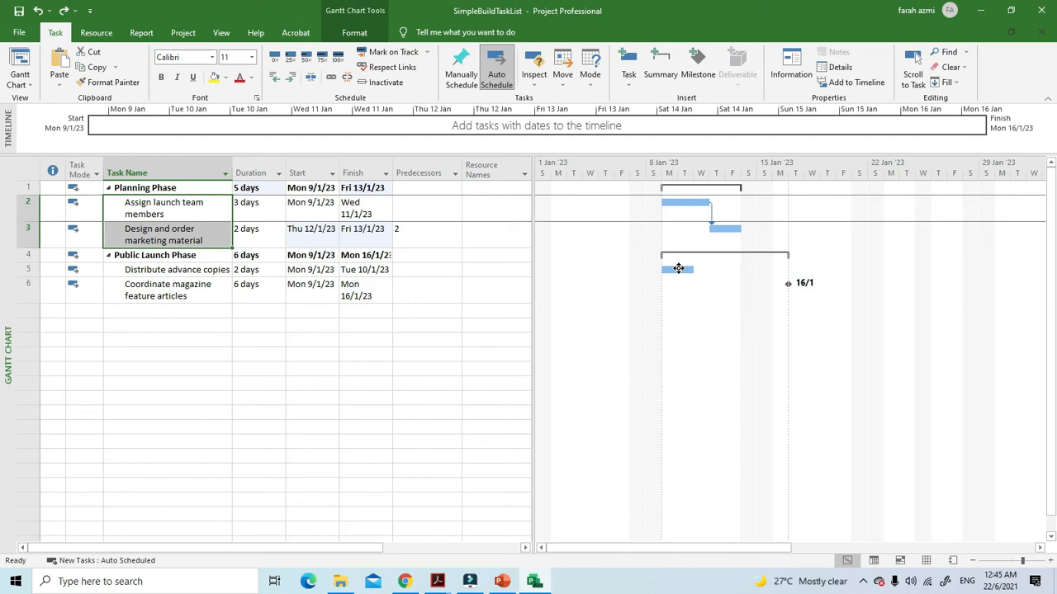
click(56, 239)
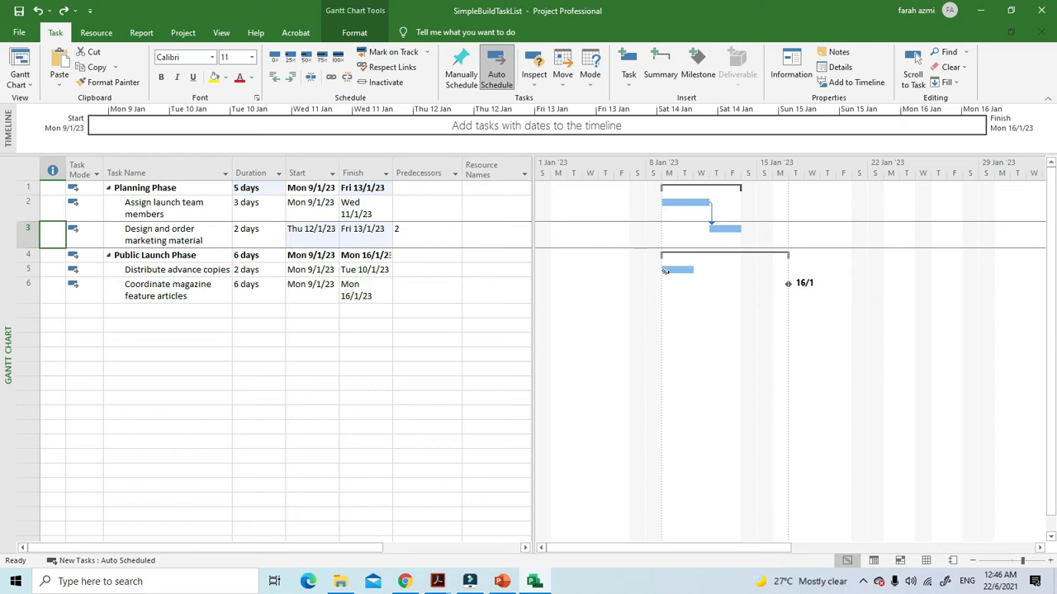
Try task 6 as the predecessor of "Distribute advance copies" and undo the entry
click(182, 269)
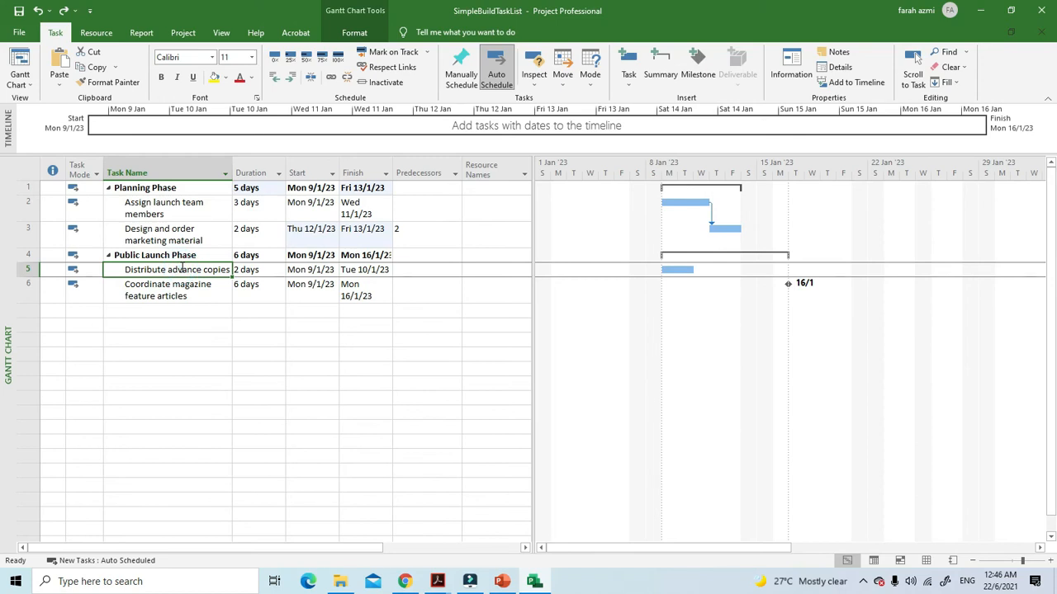
click(448, 269)
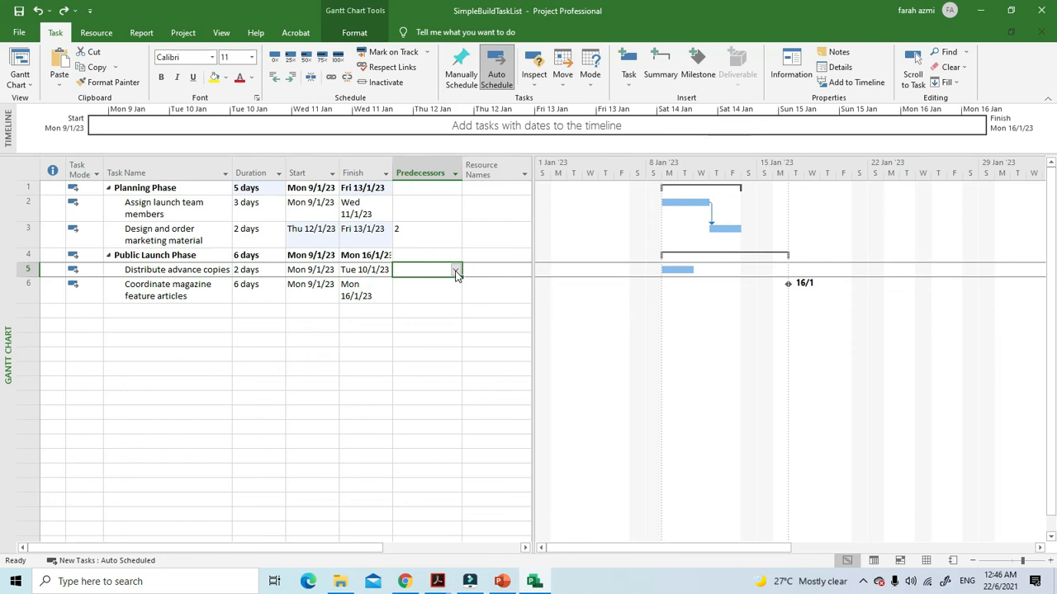
click(456, 271)
click(456, 271)
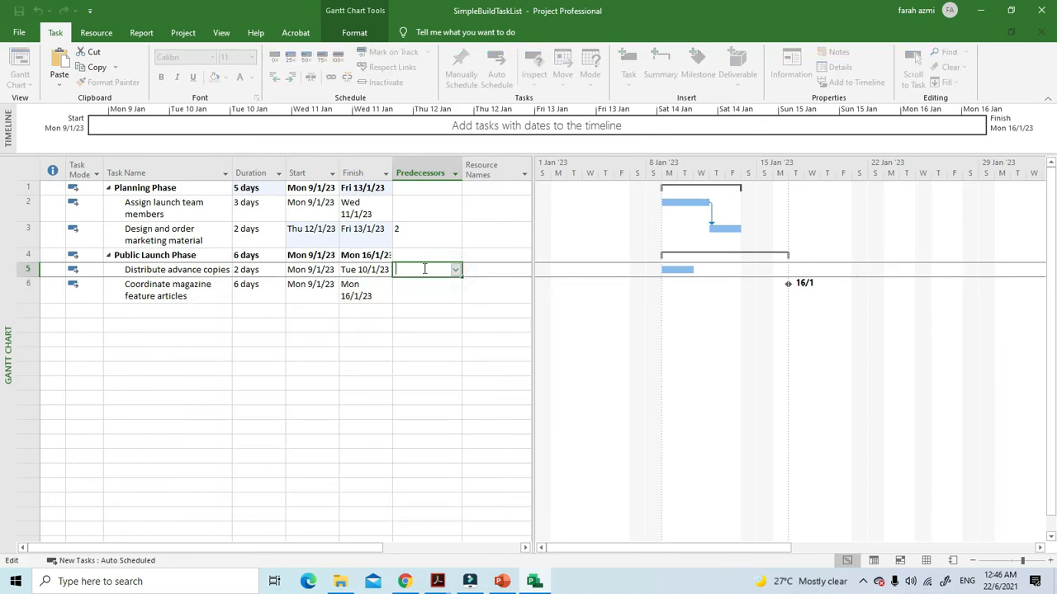
text(6)
click(456, 369)
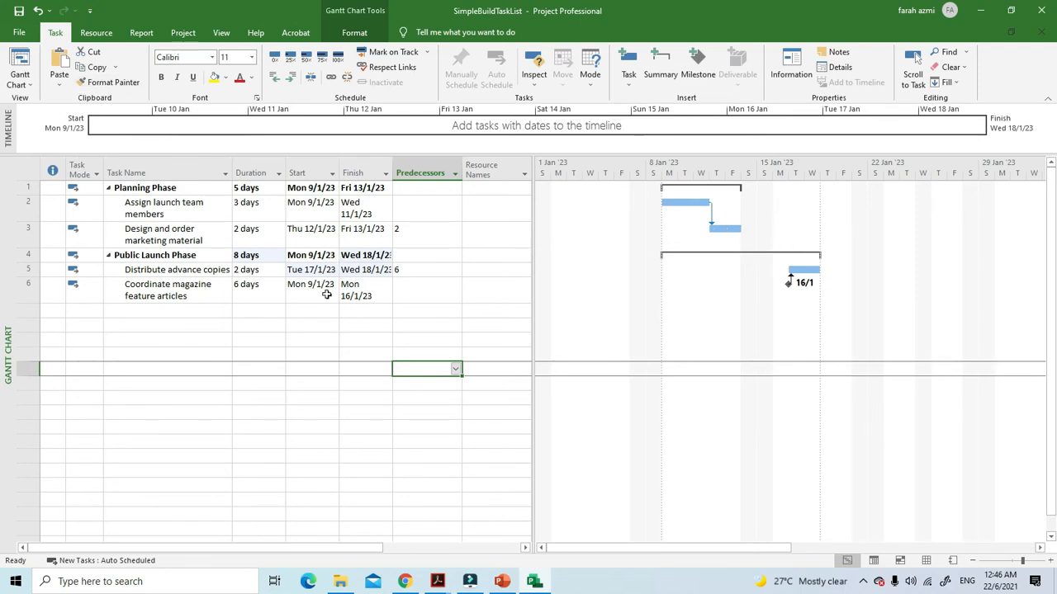
click(39, 11)
Enter predecessor 6 for "Distribute advance copies" once more and undo that change as well
click(413, 204)
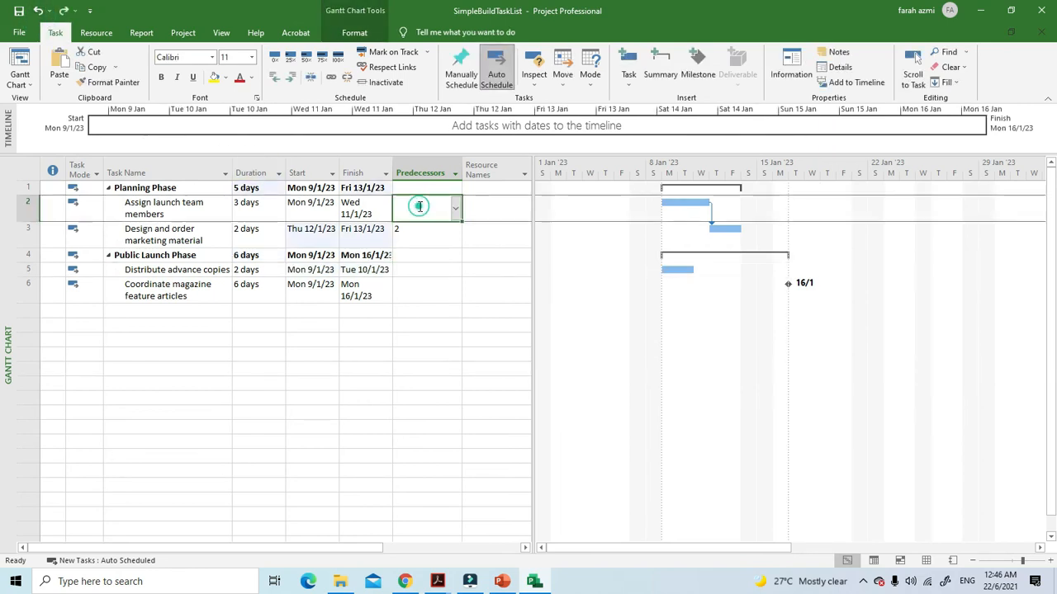
click(406, 260)
click(410, 270)
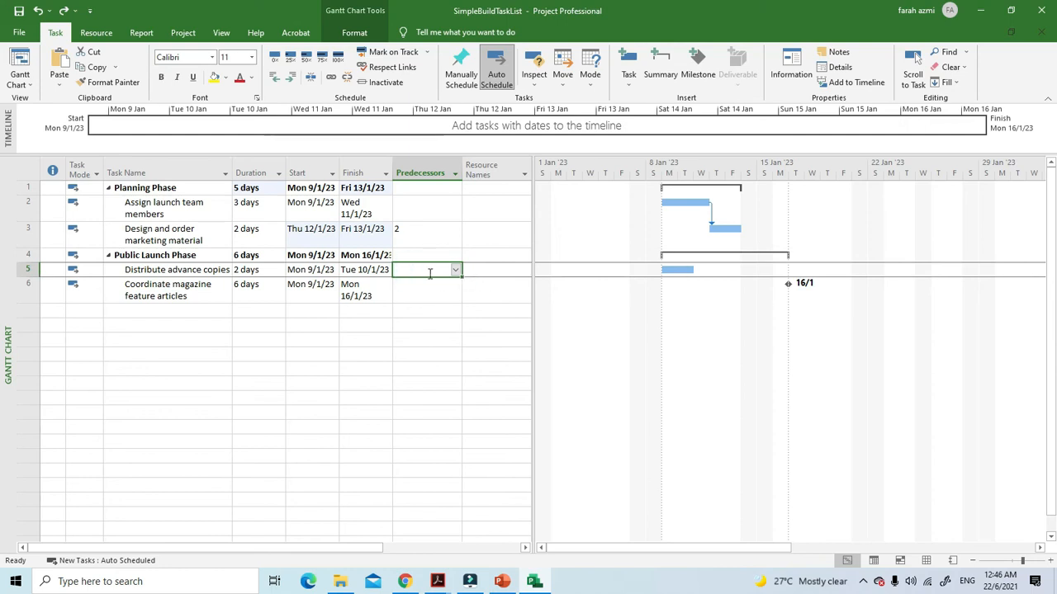
text(6)
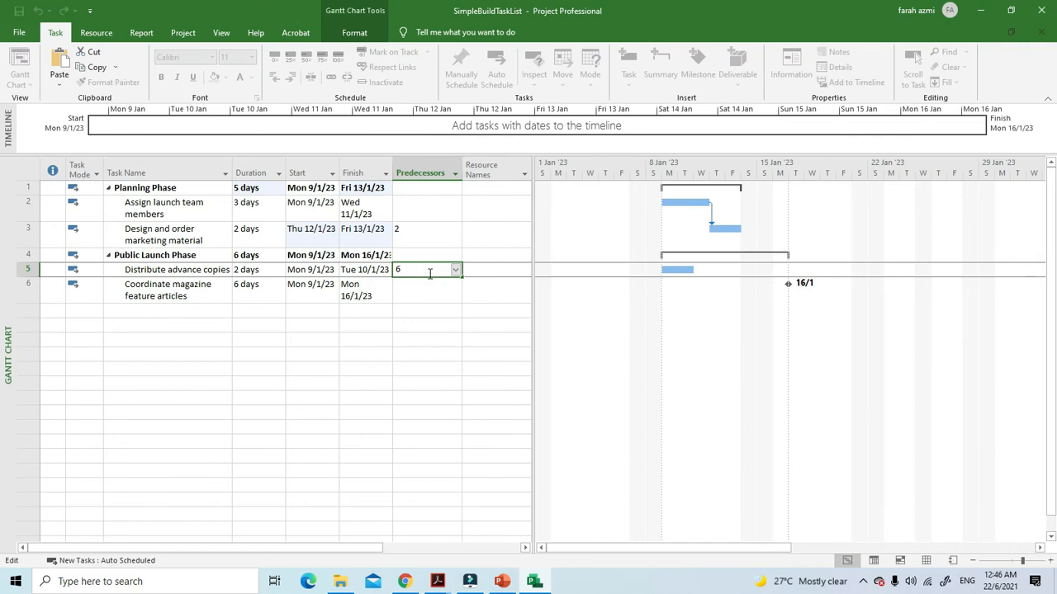
click(426, 342)
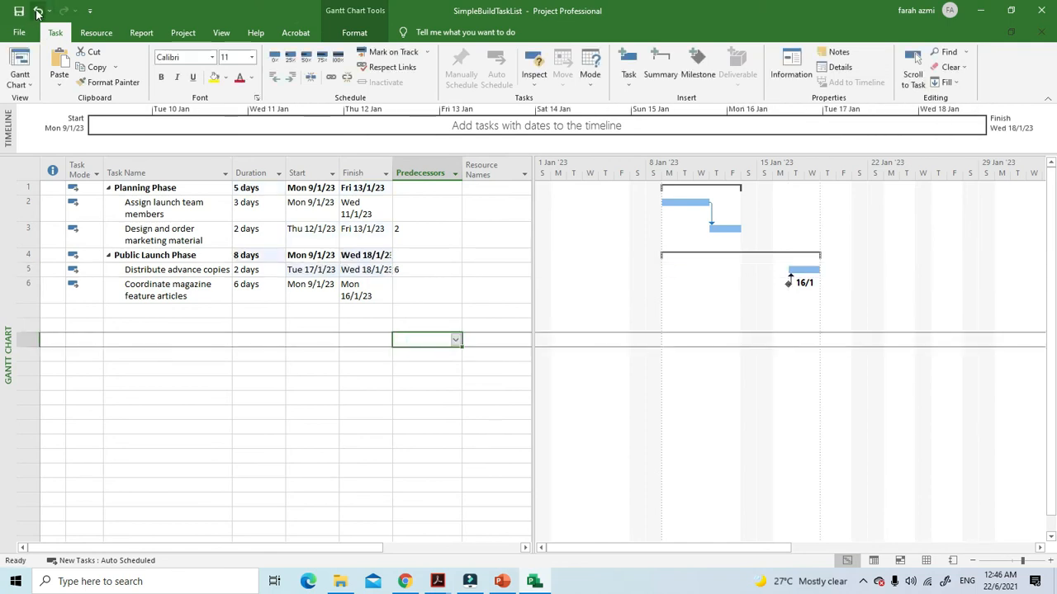
key(ctrl+z)
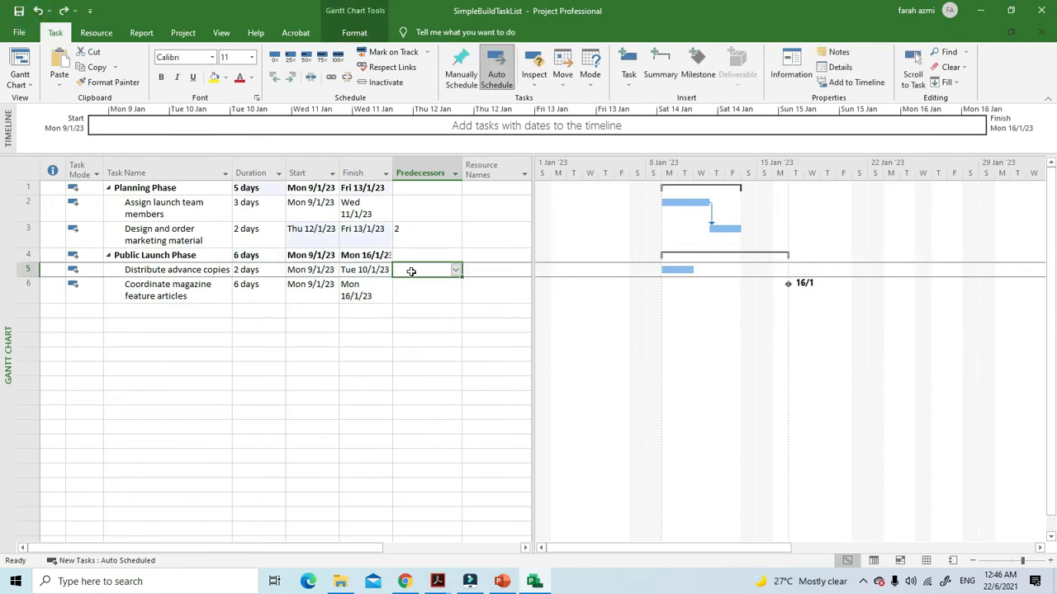
Set the predecessor of "Distribute advance copies" to task 3
text(3)
click(413, 351)
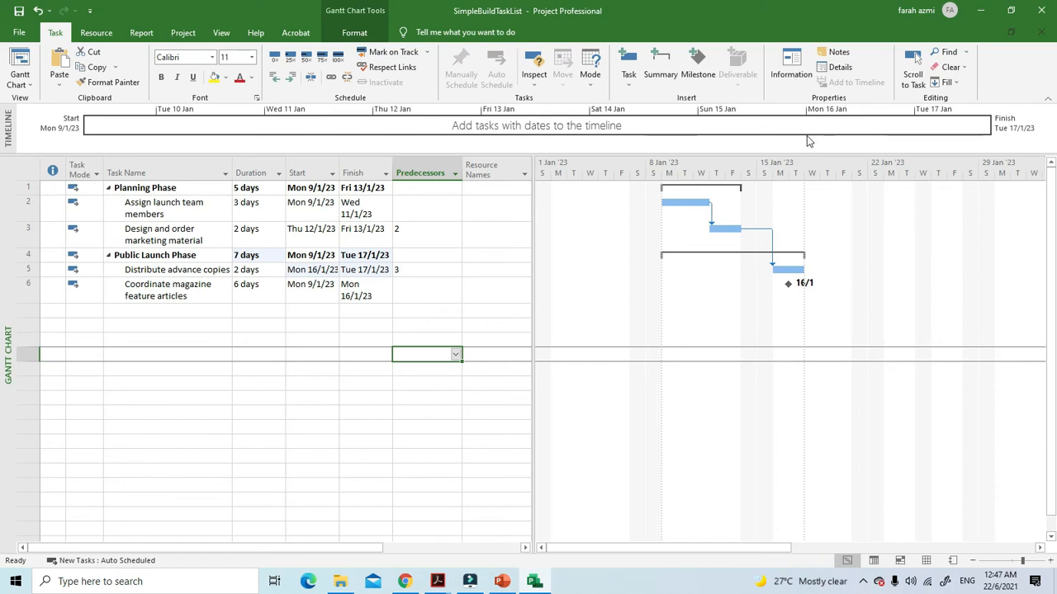
Try adding task 5 as a predecessor in the Task Information of the empty row, and undo it
click(797, 68)
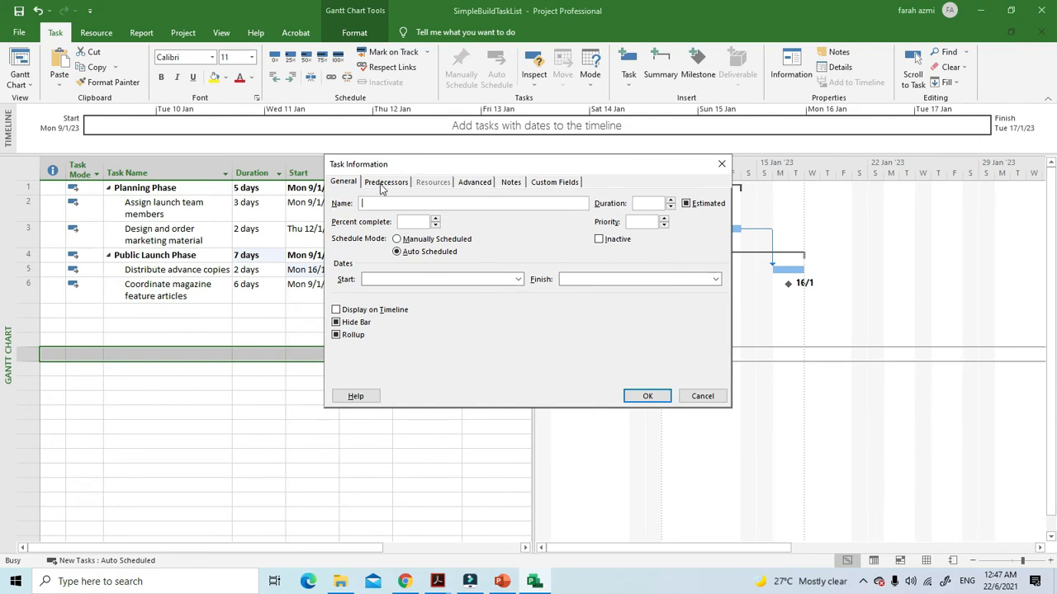
click(385, 183)
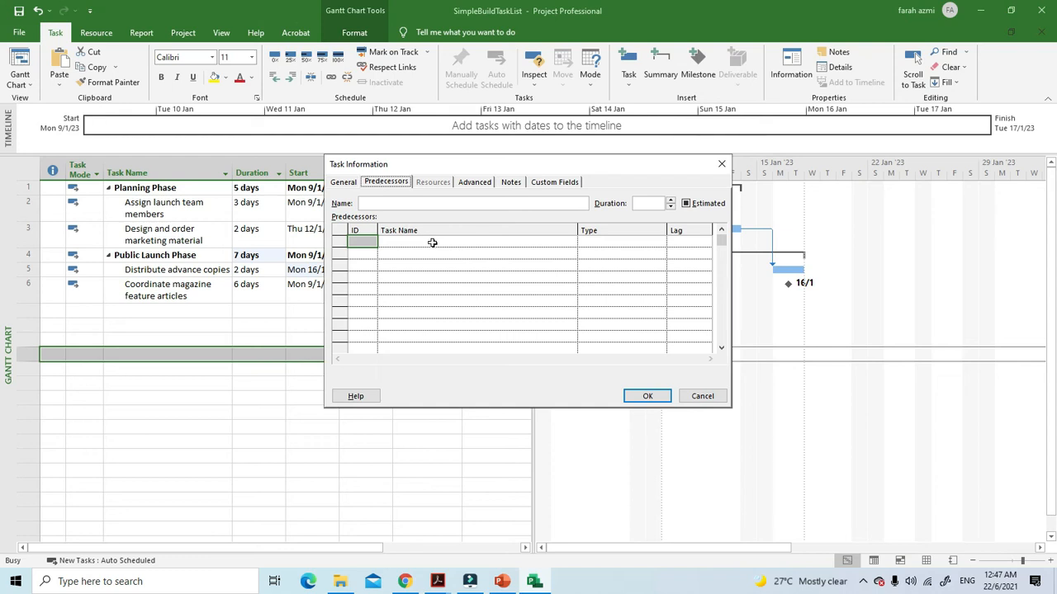
drag(482, 165, 650, 238)
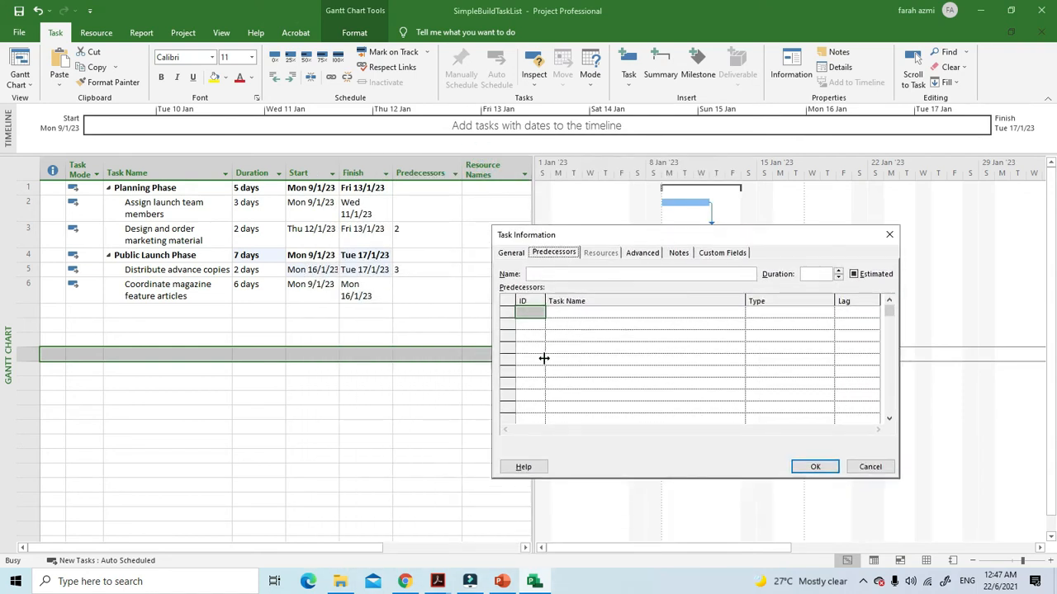
click(529, 313)
text(5)
click(806, 468)
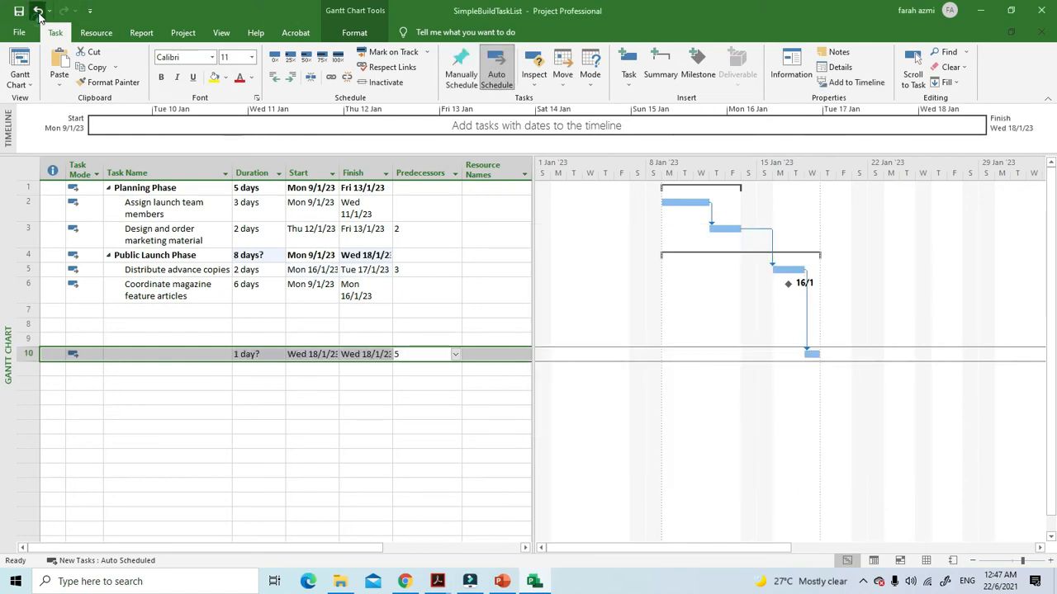
click(38, 10)
click(351, 311)
Add task 5 as the predecessor of "Coordinate magazine feature articles" in its Task Information
click(115, 297)
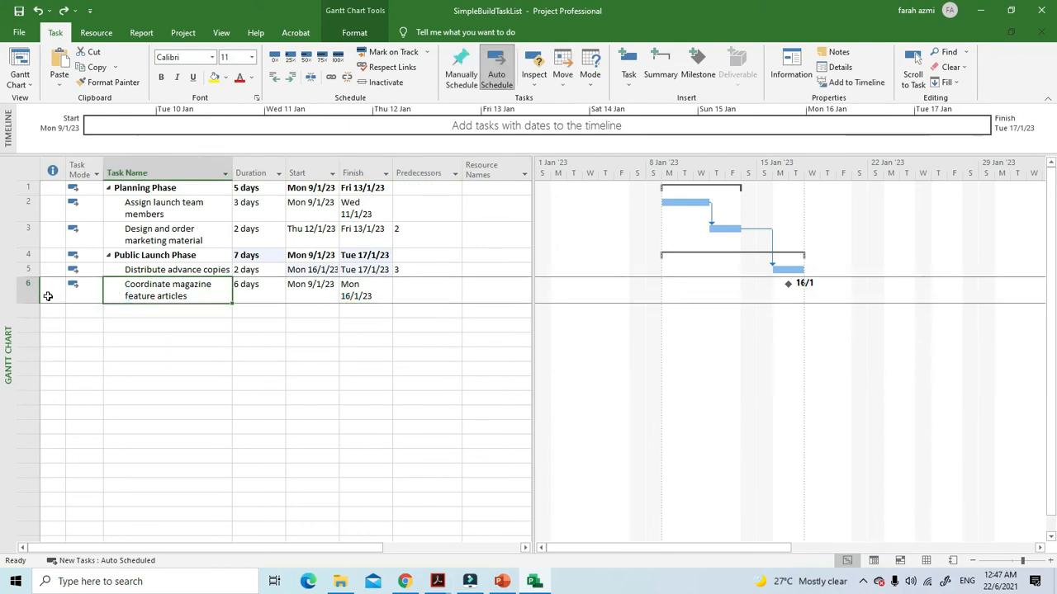
click(791, 66)
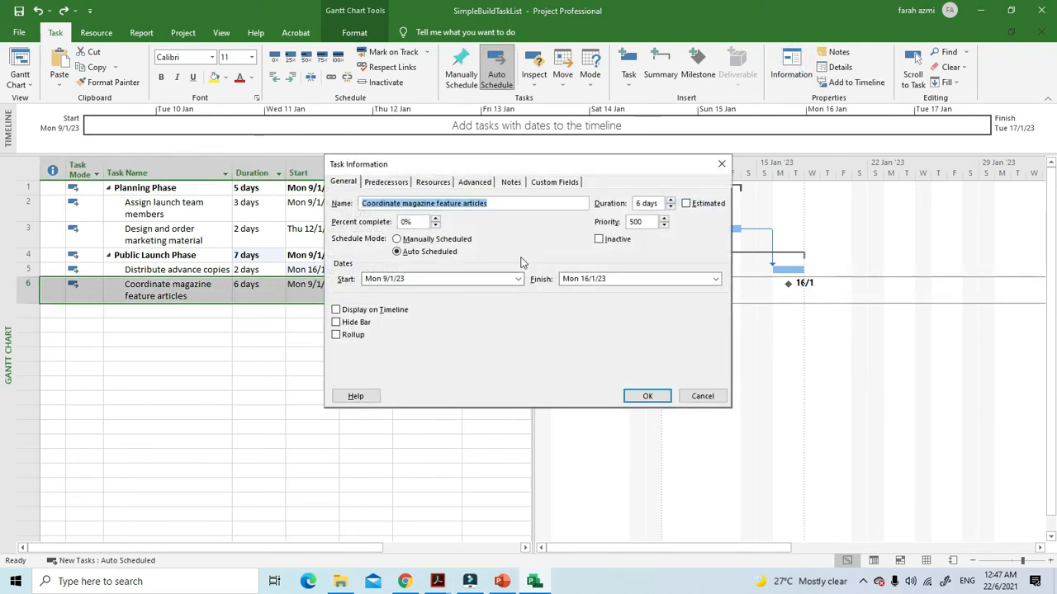
click(386, 181)
click(364, 245)
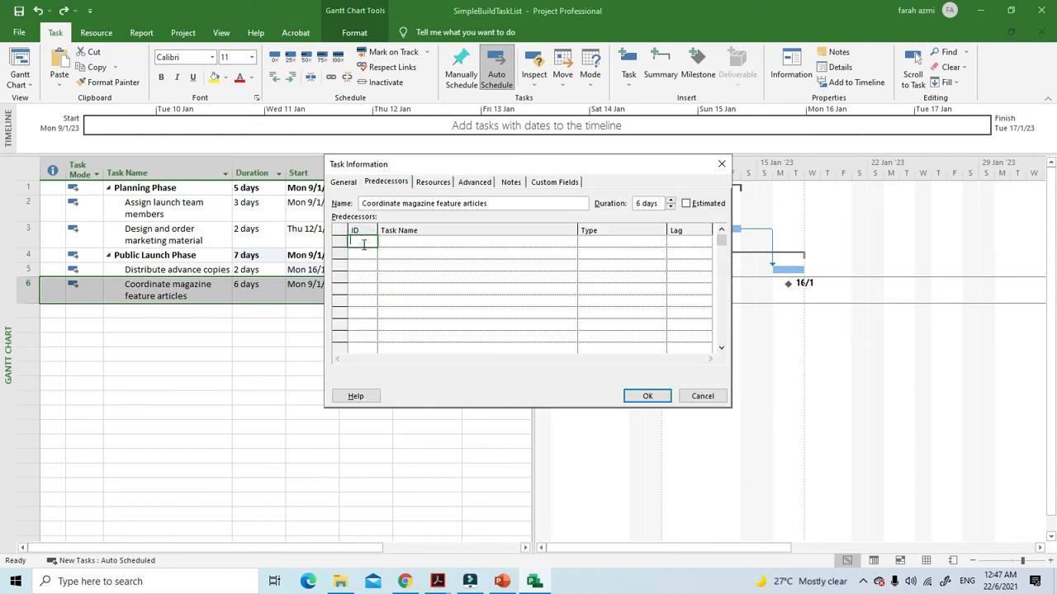
text(5)
click(647, 396)
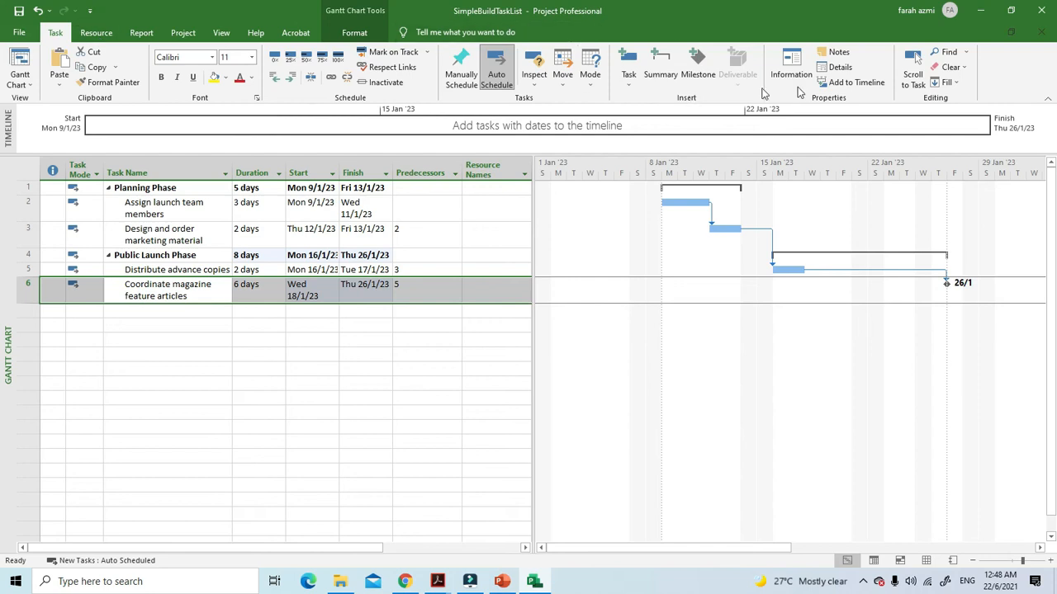
Unlink "Coordinate magazine feature articles" from its predecessor
click(347, 78)
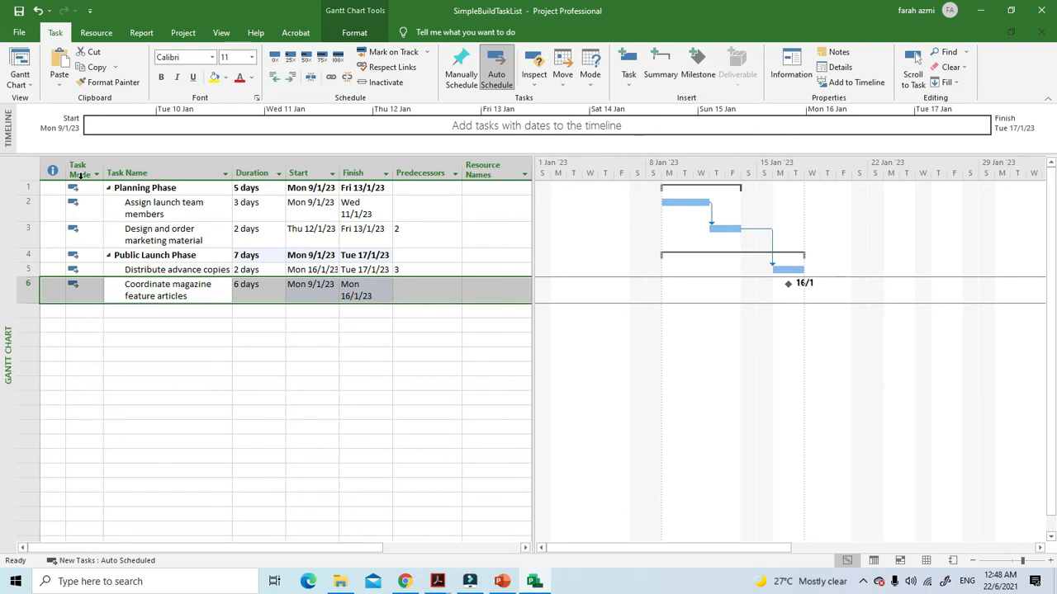
Apply Respect Links to the "Design and order marketing material" task
click(177, 270)
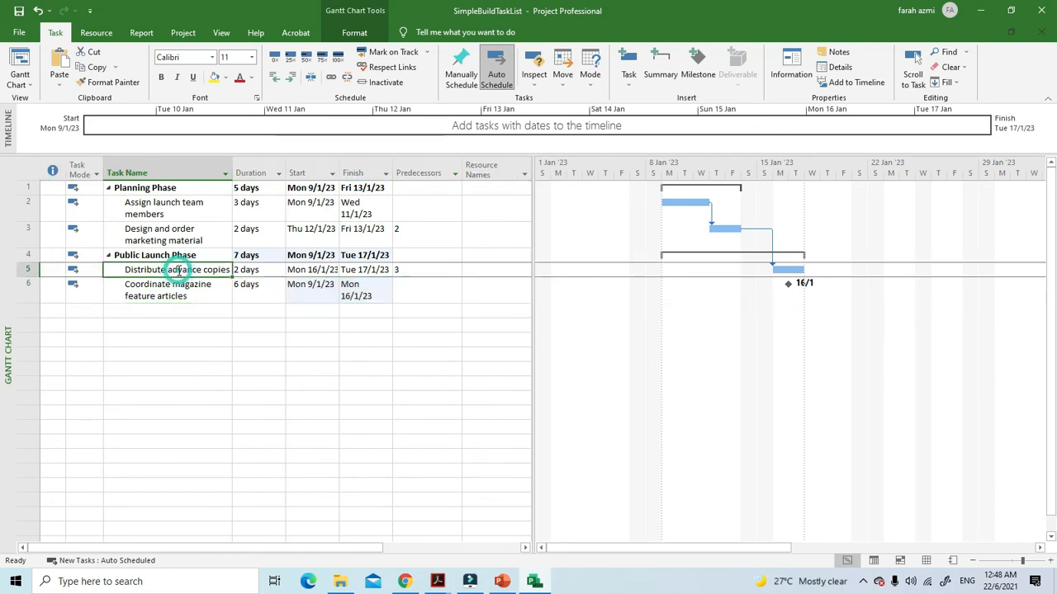
click(178, 240)
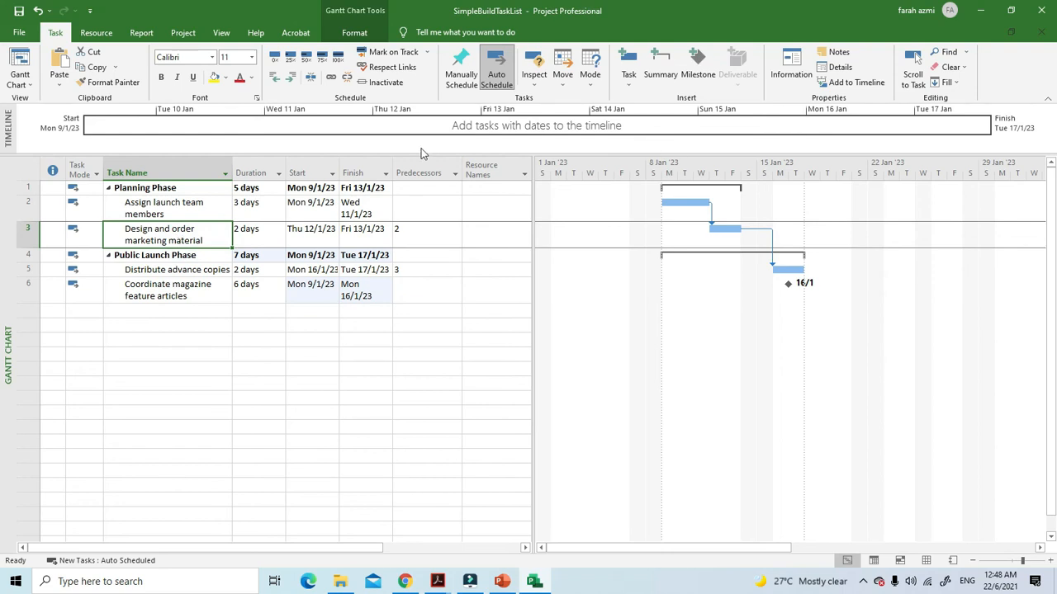
click(399, 73)
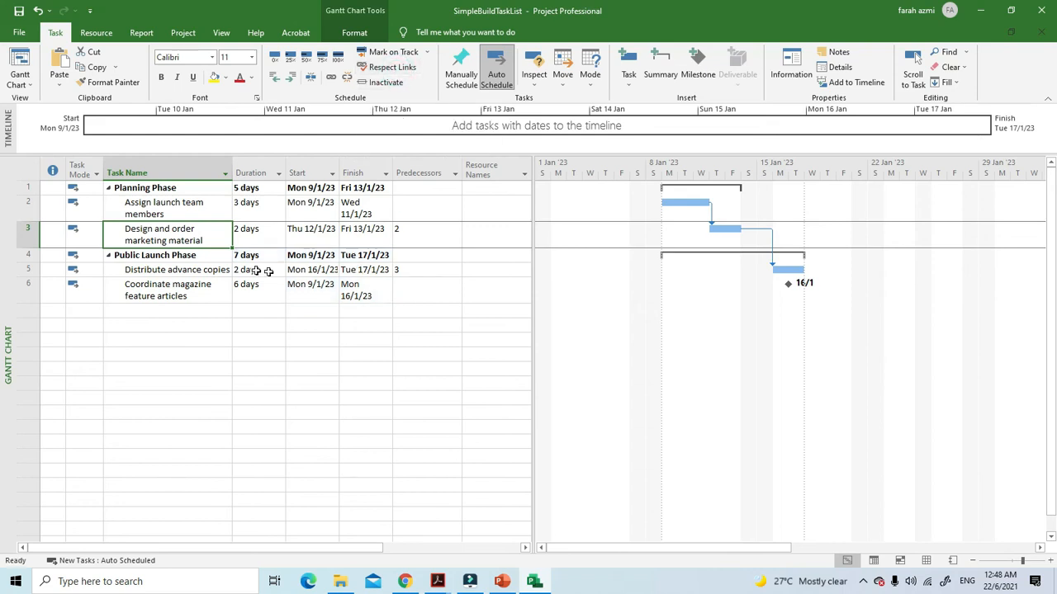
Apply Respect Links to the "Distribute advance copies" task
click(189, 272)
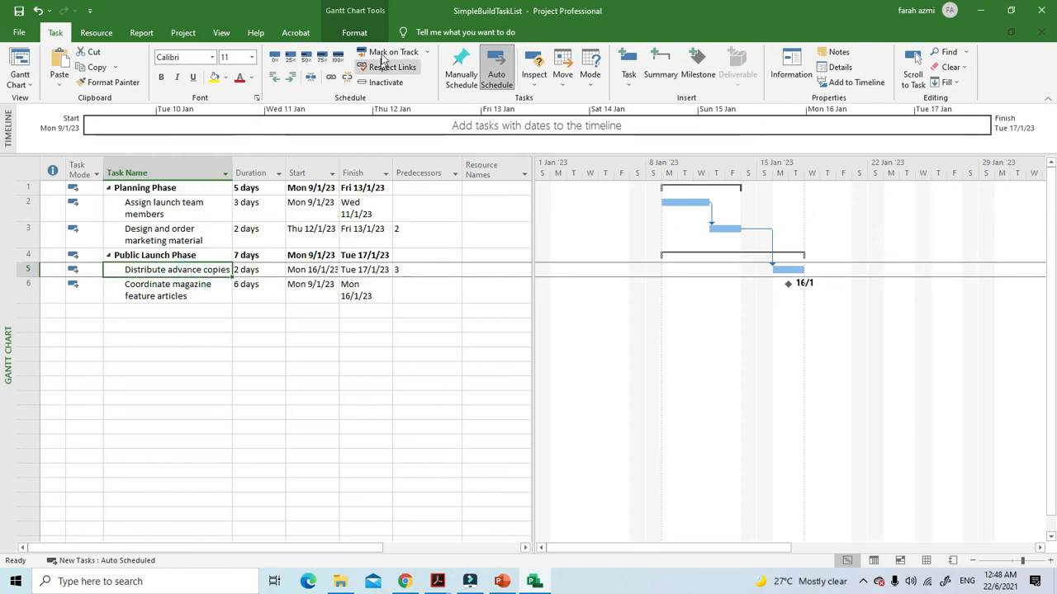
click(384, 73)
click(372, 345)
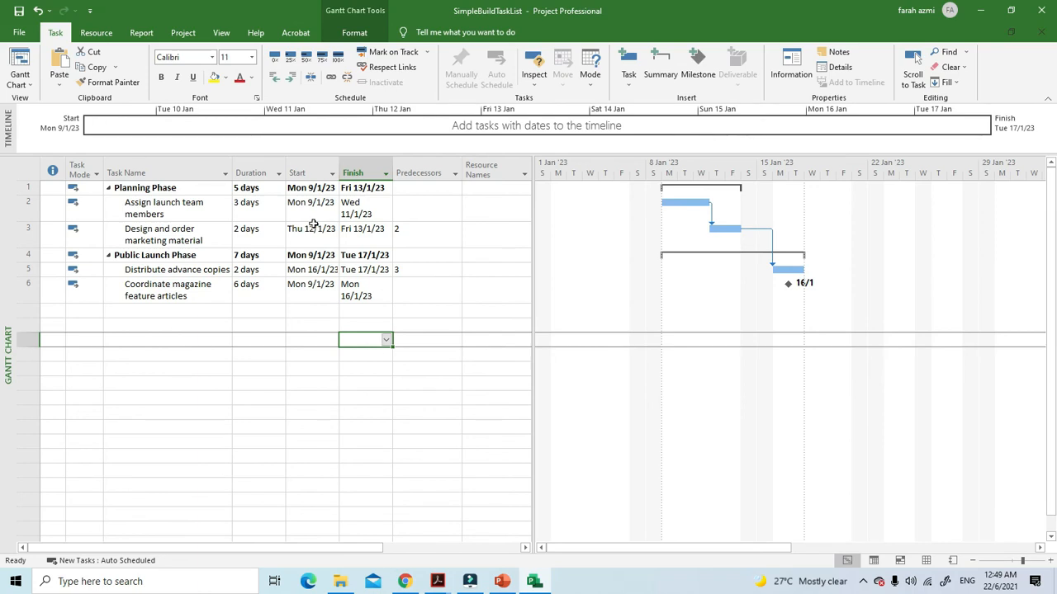
click(404, 228)
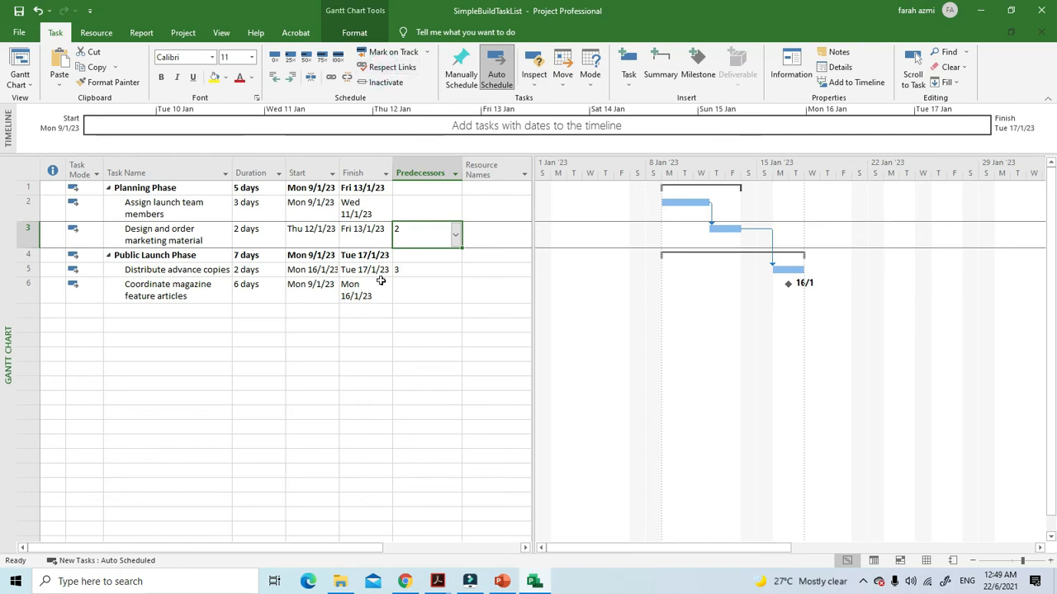
click(438, 262)
click(210, 269)
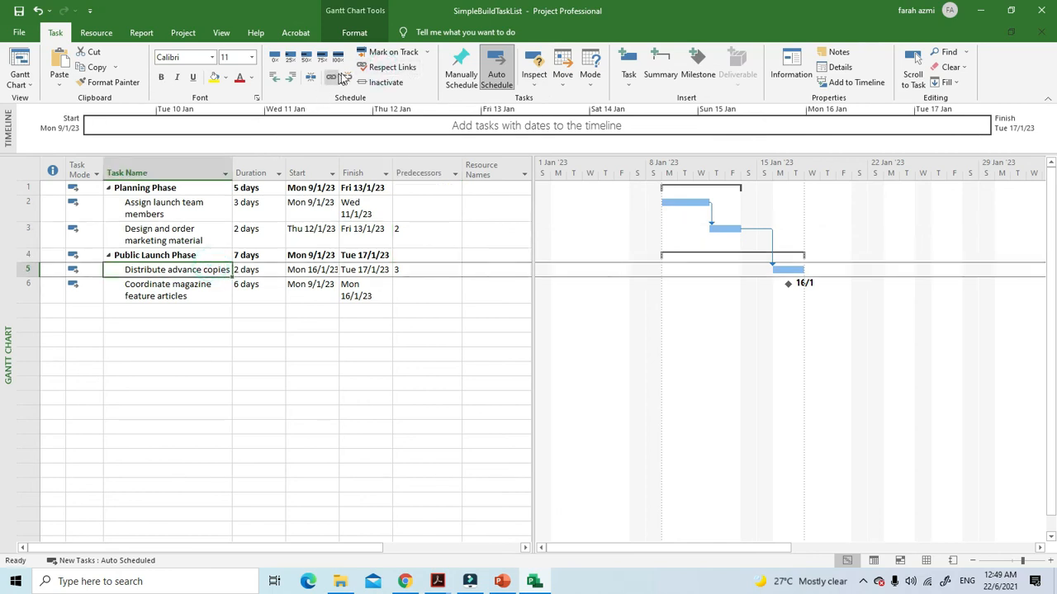
click(236, 356)
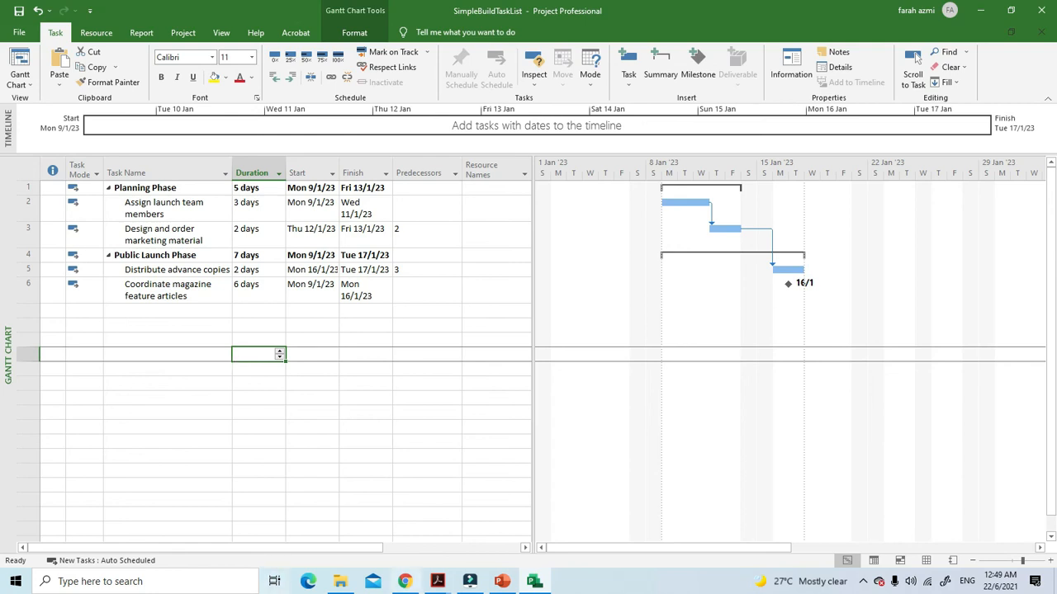
Switch to the MODULE 3 PDF in Adobe Acrobat and read the slides on linking tasks and checking a plan's duration and finish date
click(437, 581)
click(483, 483)
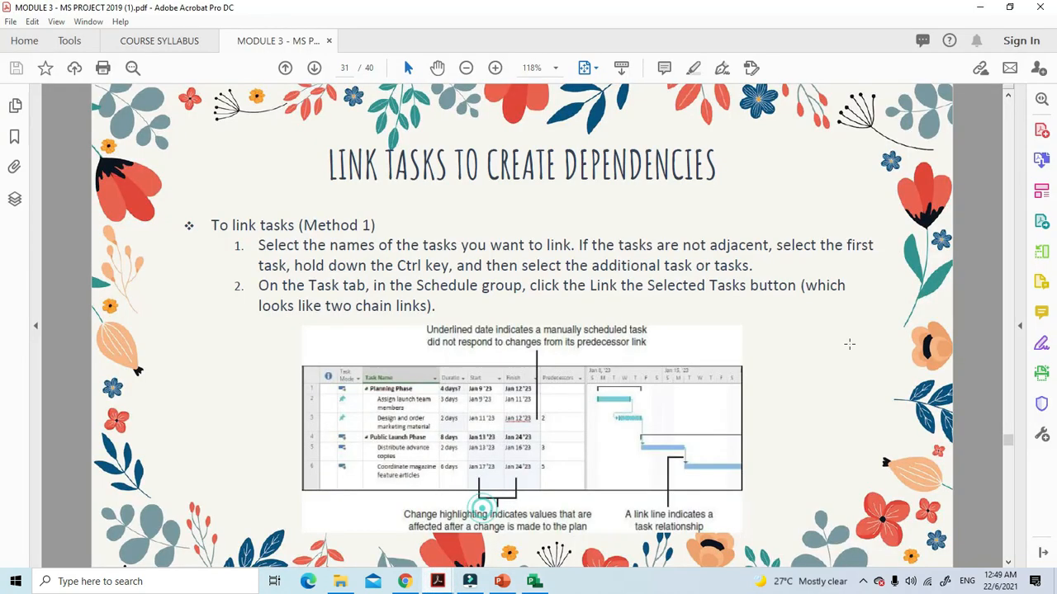
scroll(875, 353, down, 1)
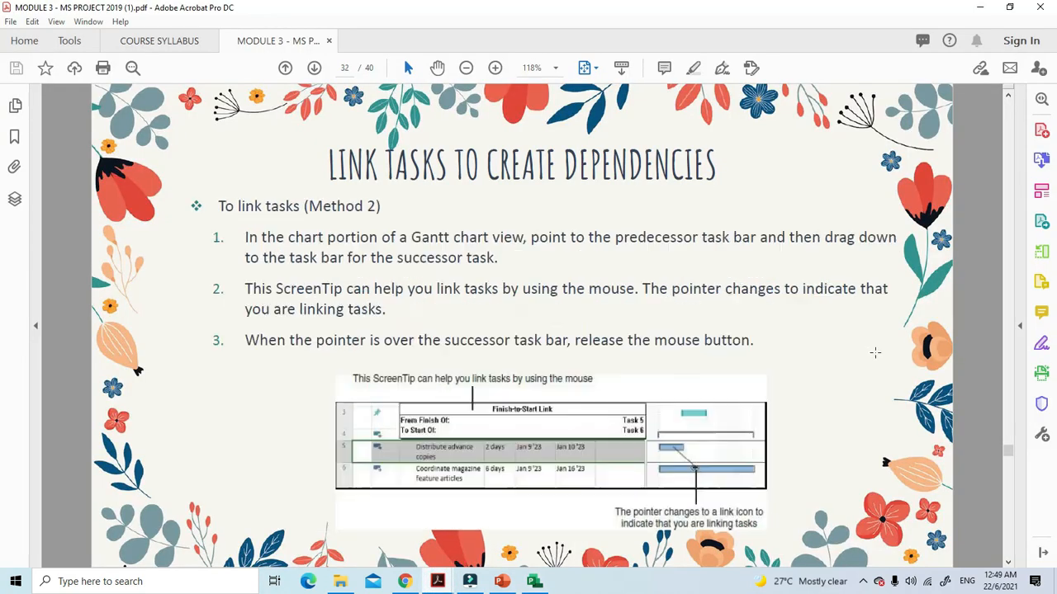
scroll(868, 357, down, 1)
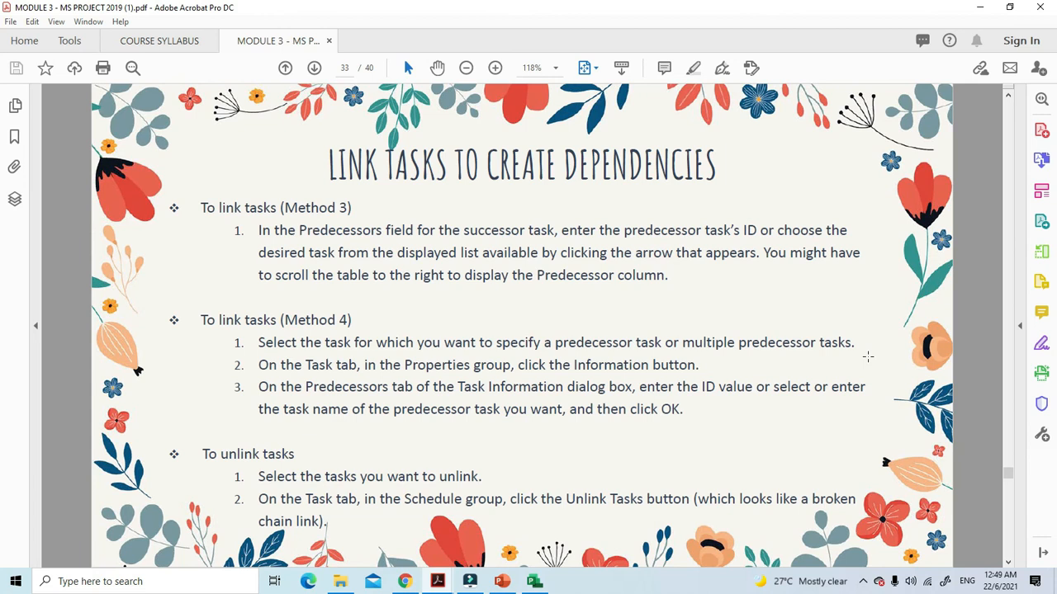
scroll(868, 356, down, 1)
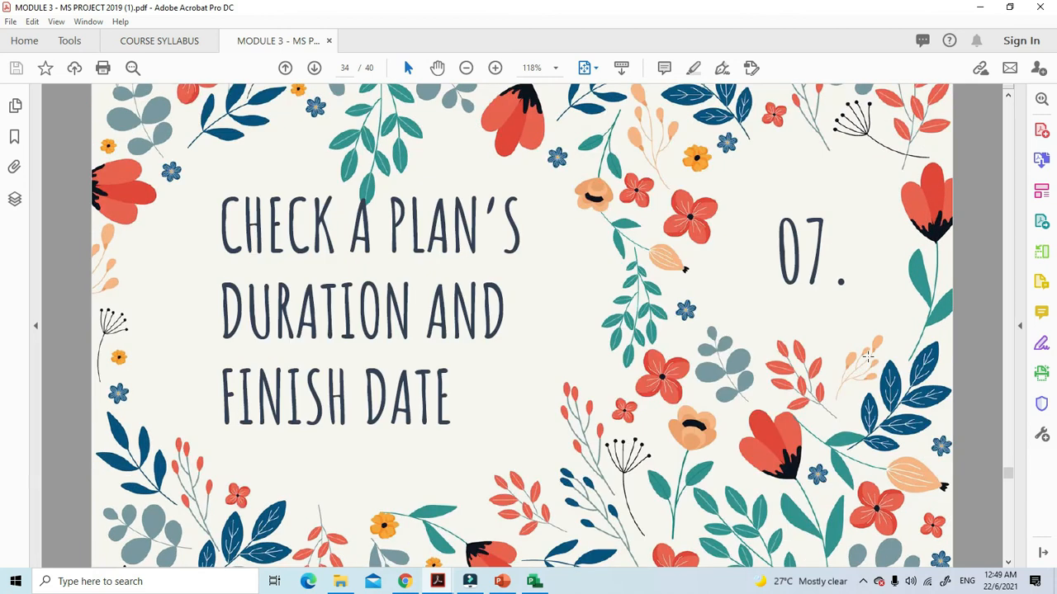
scroll(867, 357, down, 1)
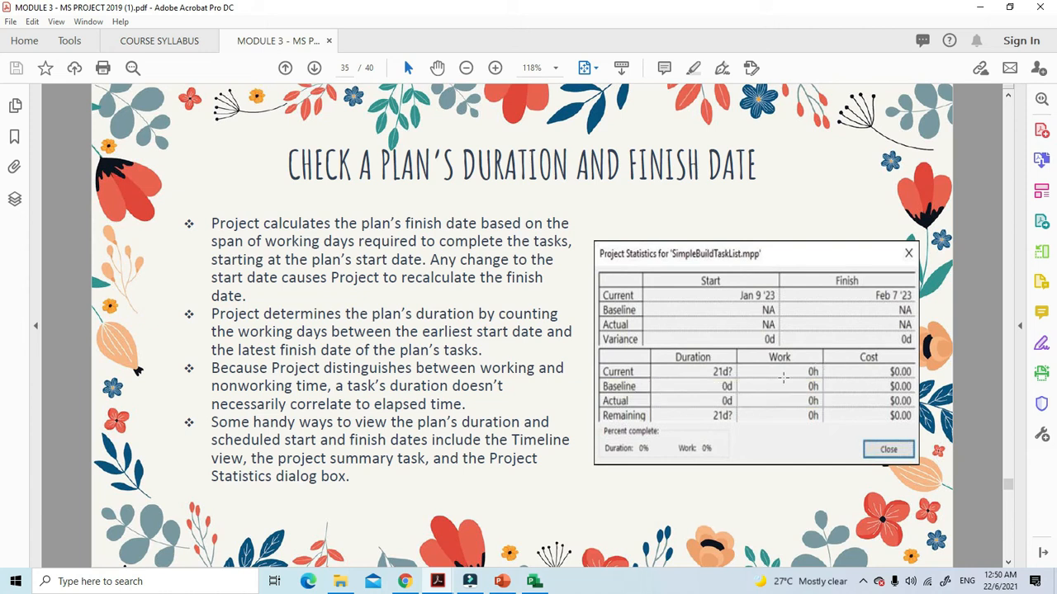
scroll(794, 311, down, 2)
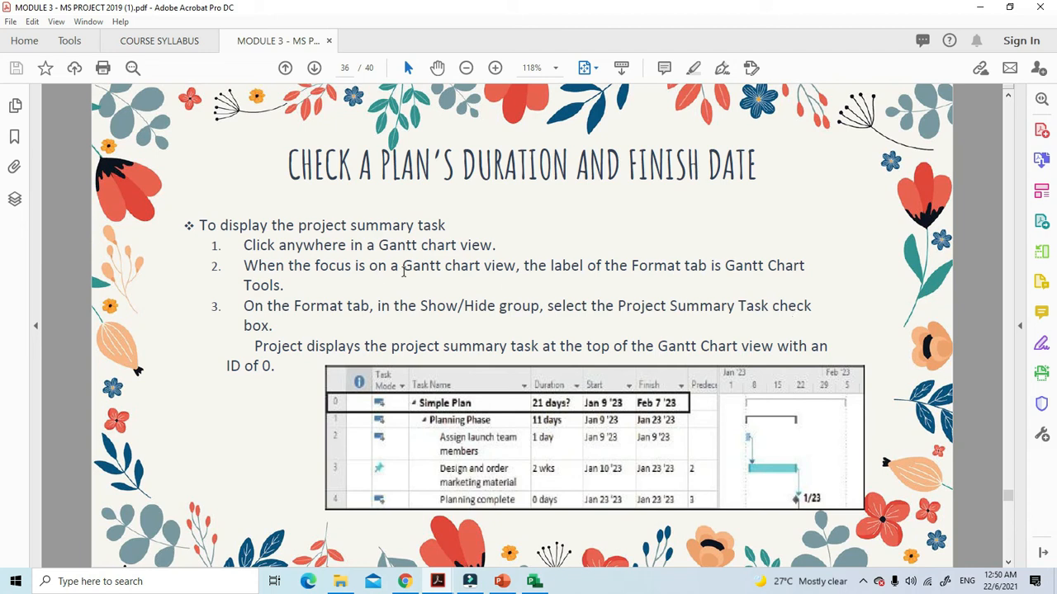
Switch back to Microsoft Project and hide the summary tasks in the Gantt Chart view
click(534, 581)
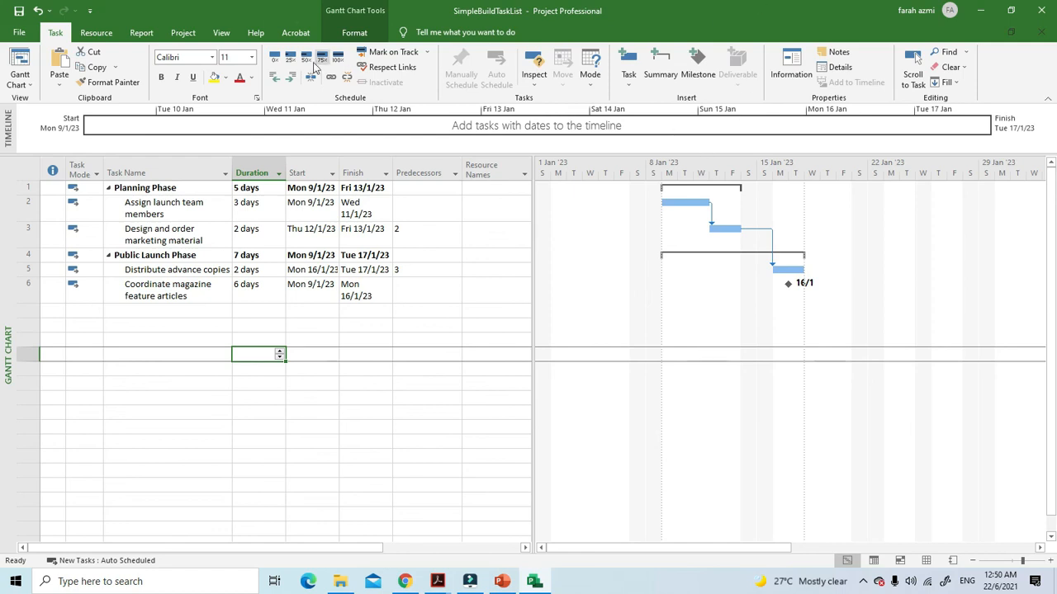
click(354, 32)
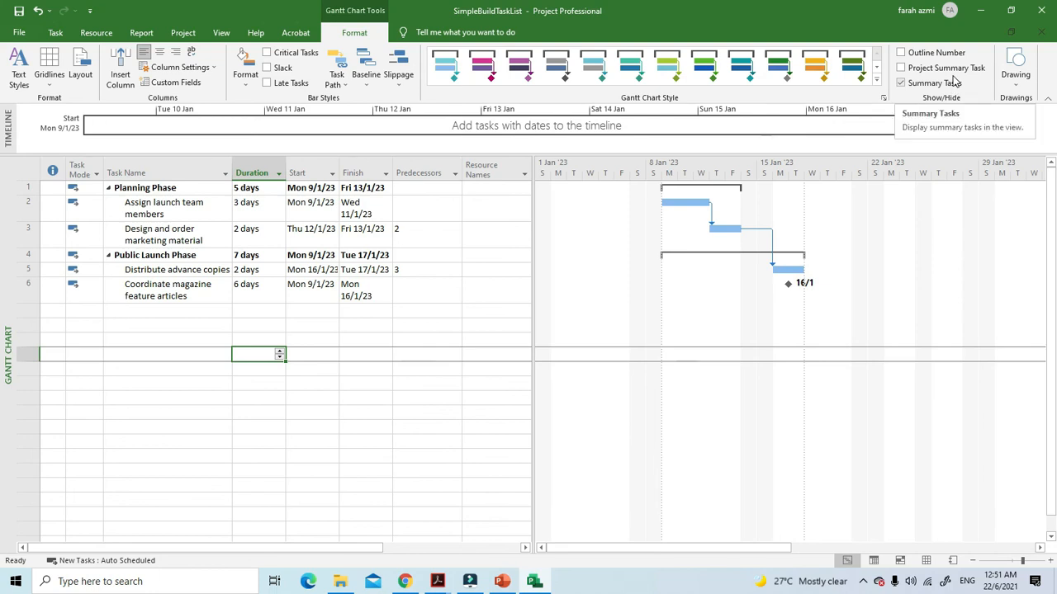
click(901, 85)
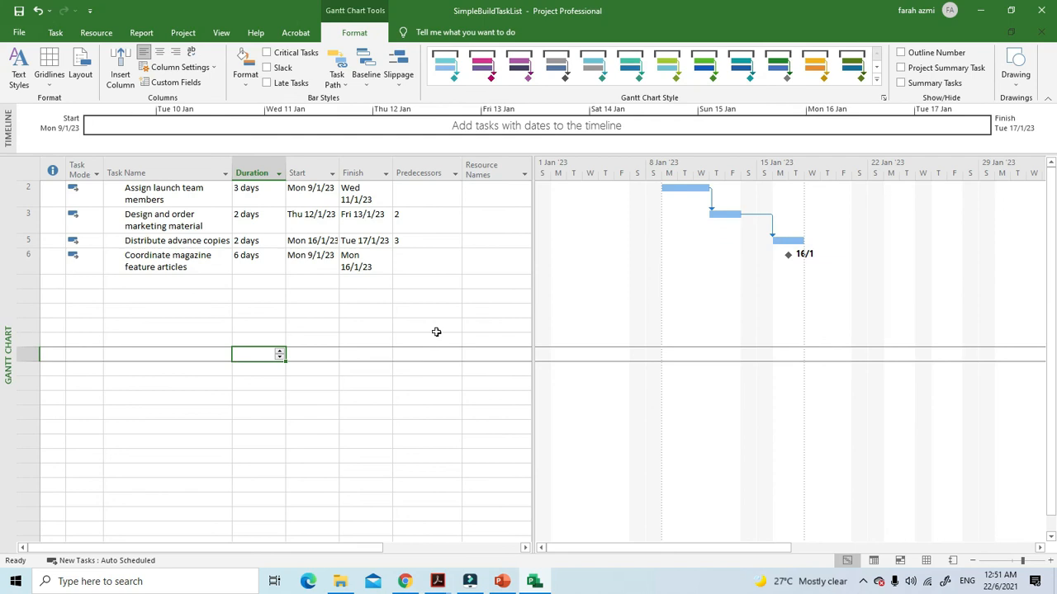
Switch to the MODULE 3 PDF in Adobe Acrobat and read the slides on documenting task information and adding a task note
mouse_move(437, 581)
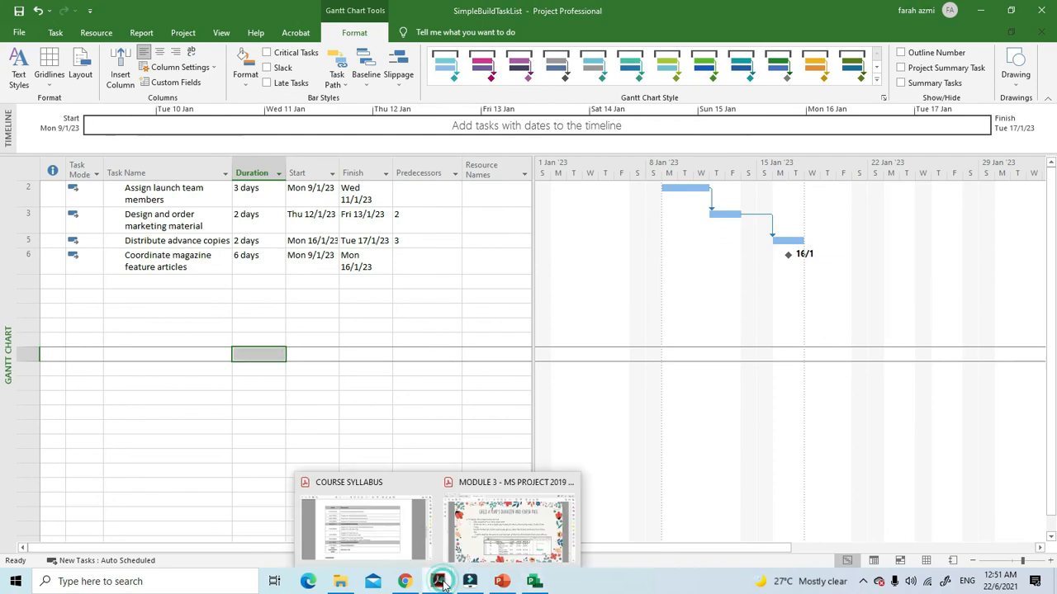
click(498, 535)
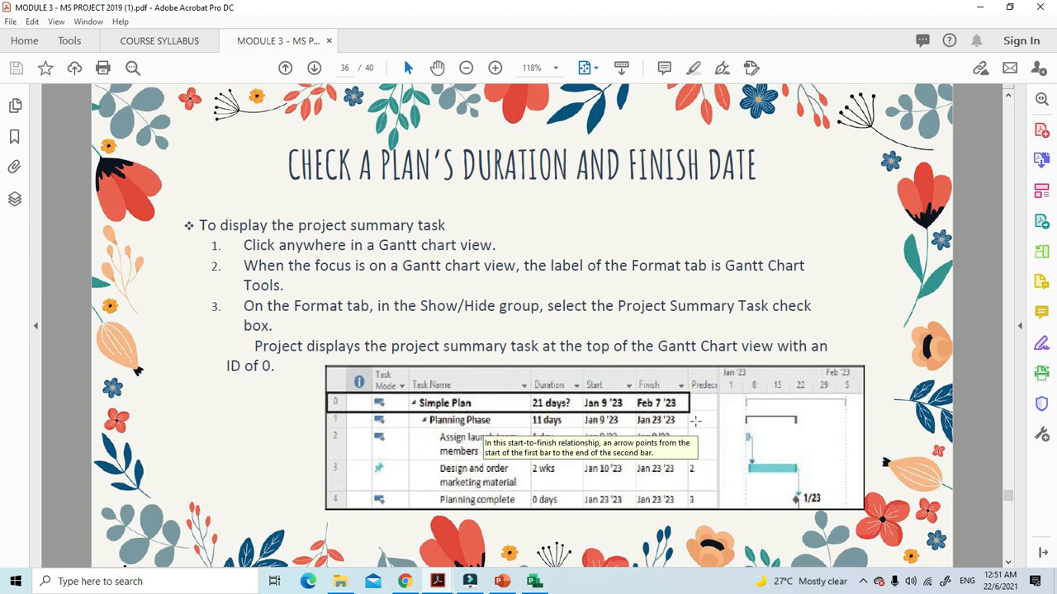
scroll(696, 421, down, 2)
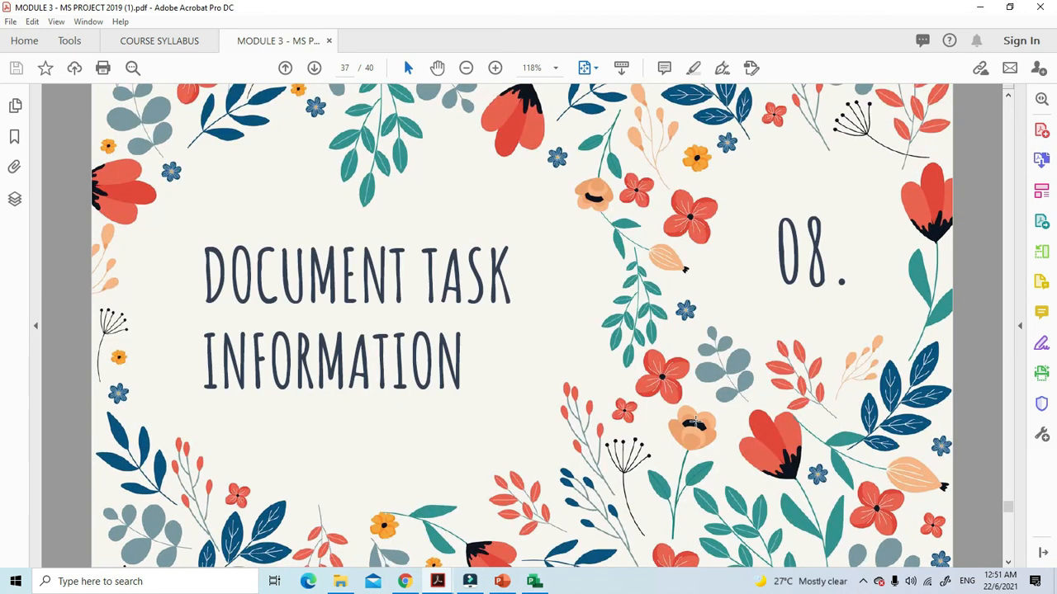
scroll(695, 422, down, 2)
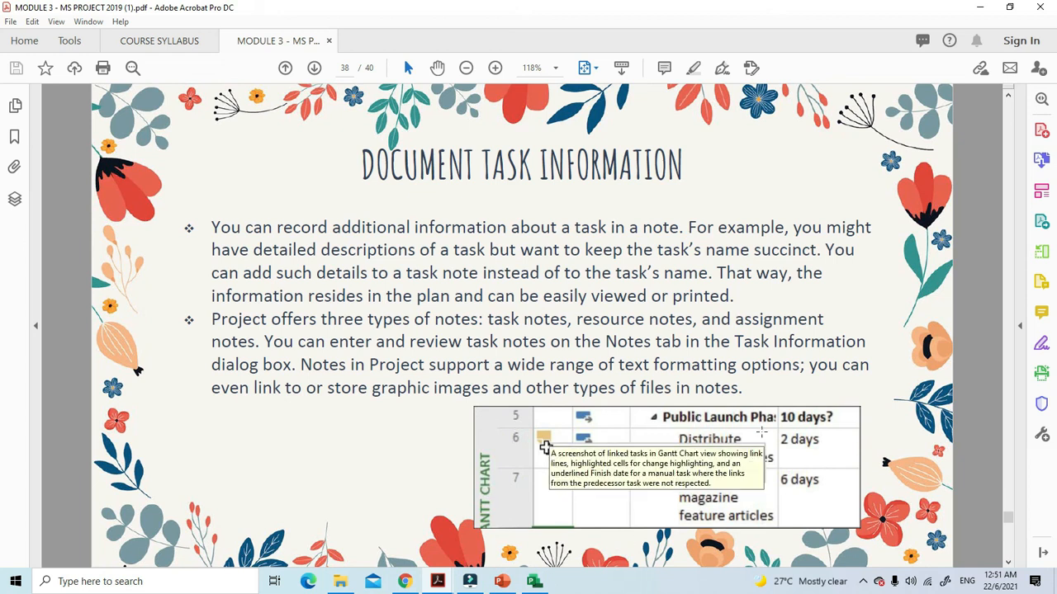
scroll(761, 431, down, 2)
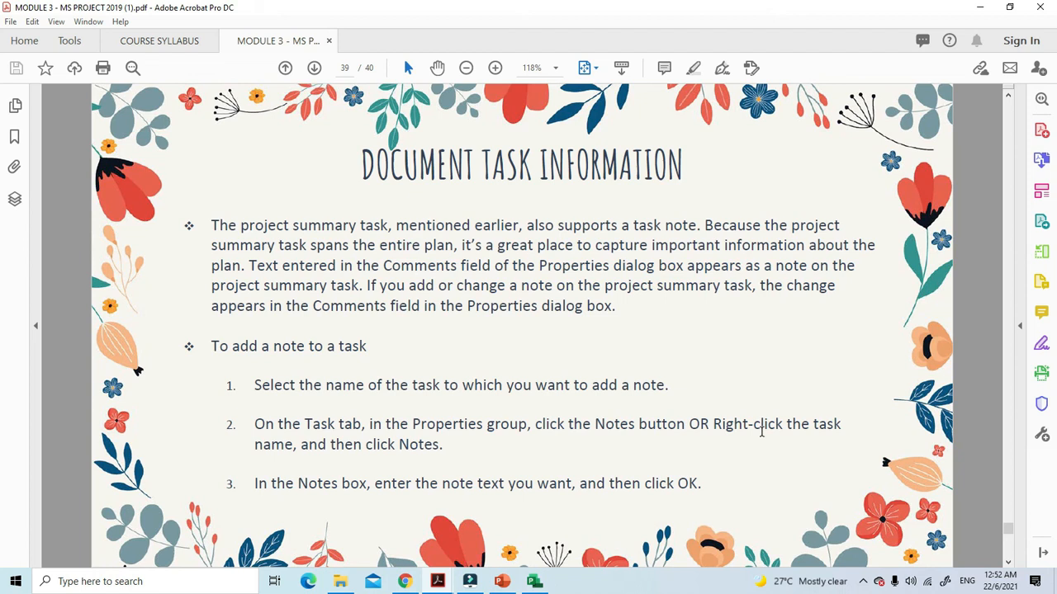
Switch back to Microsoft Project and view the notes page of the "Assign launch team members" task, closing it without an entry
click(532, 581)
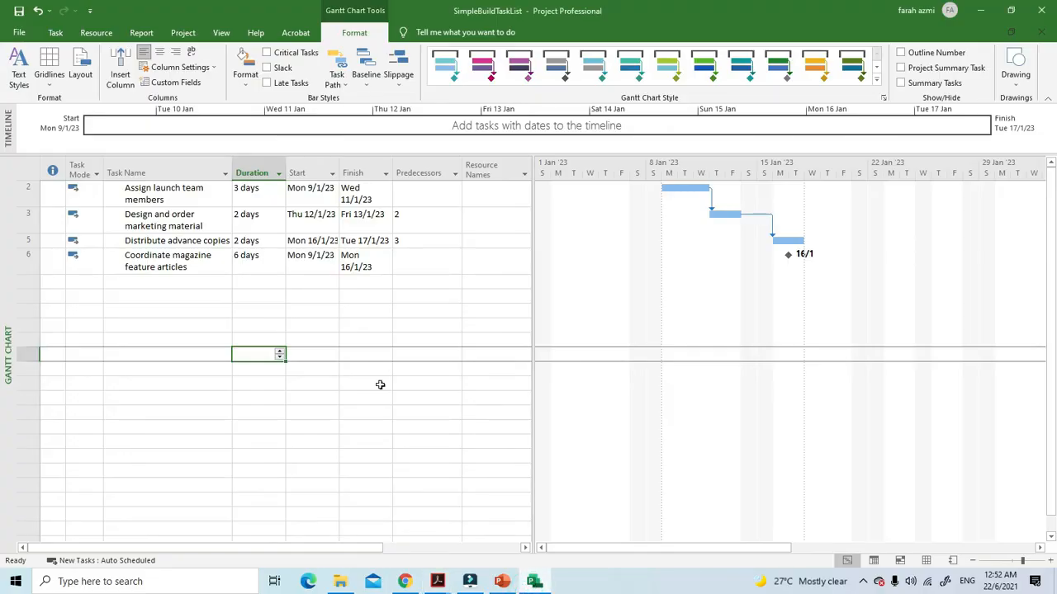
click(145, 195)
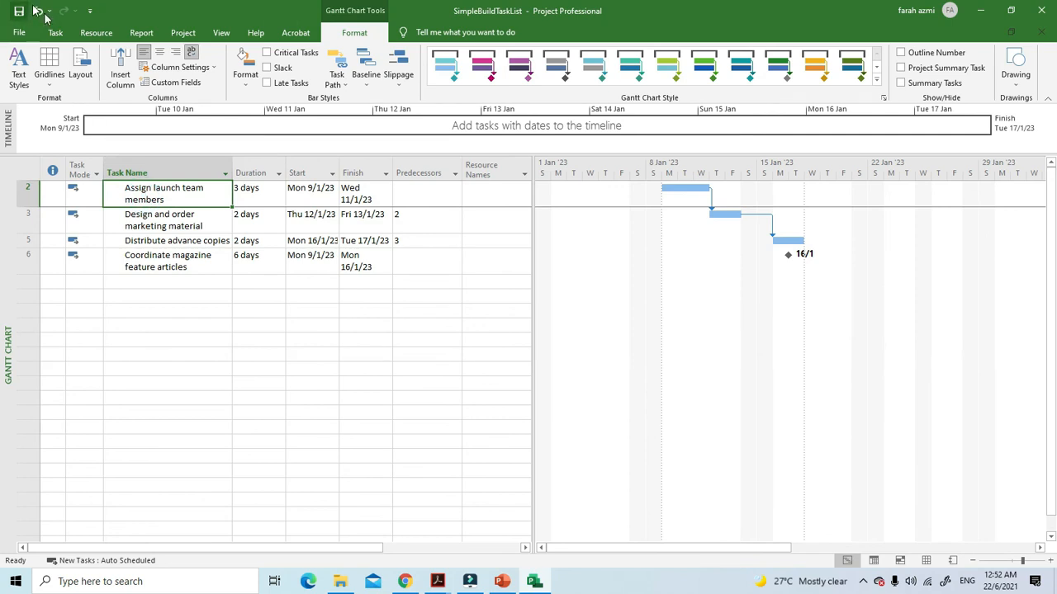
click(57, 35)
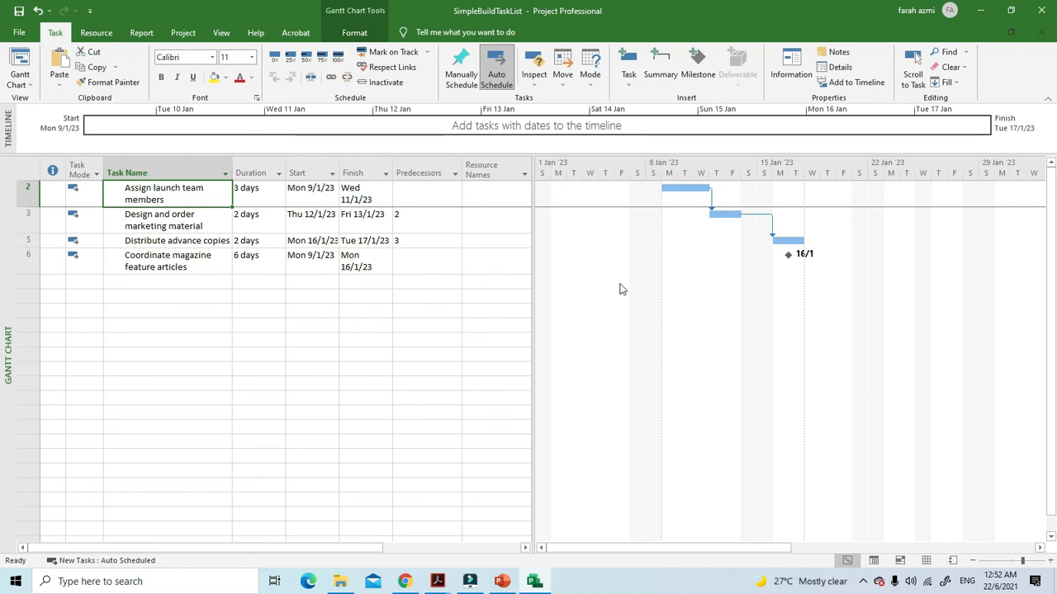
click(832, 54)
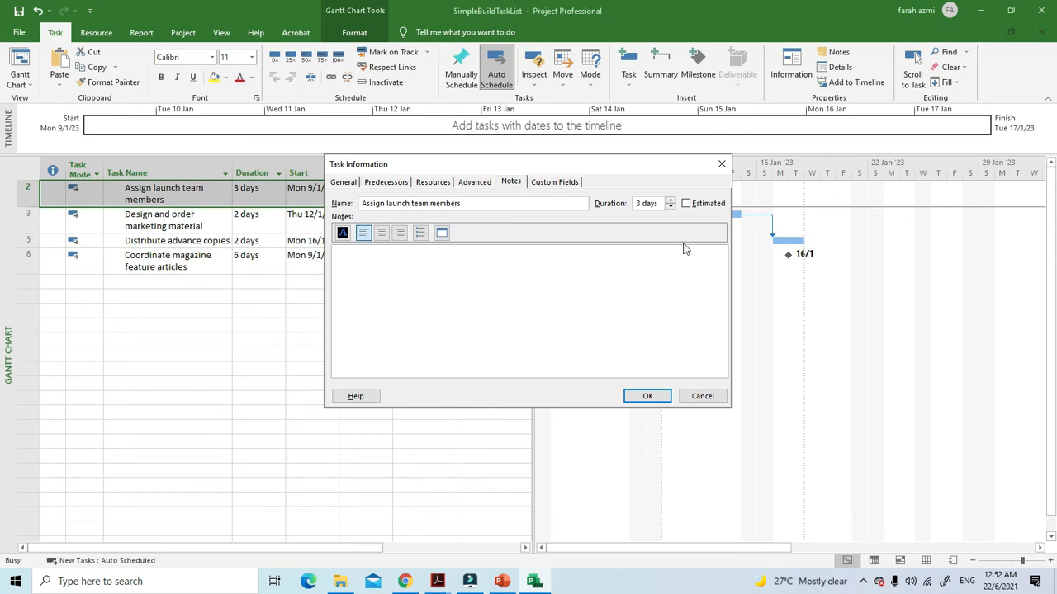
click(722, 163)
Add the note "Get Recipient list from publicist" to the "Assign launch team members" task and preview it from the task's indicator
right_click(207, 199)
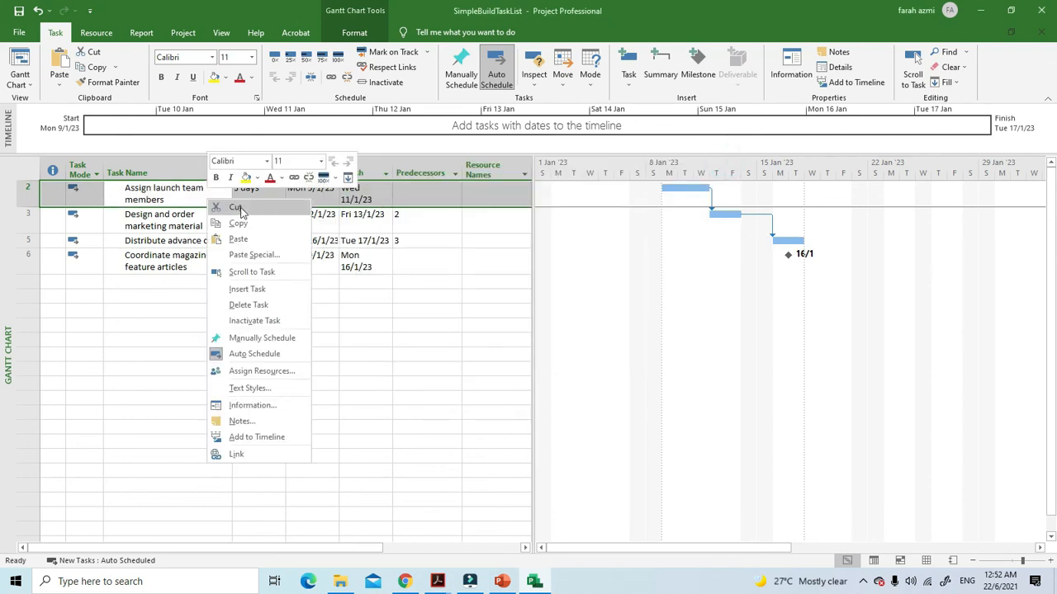
click(239, 421)
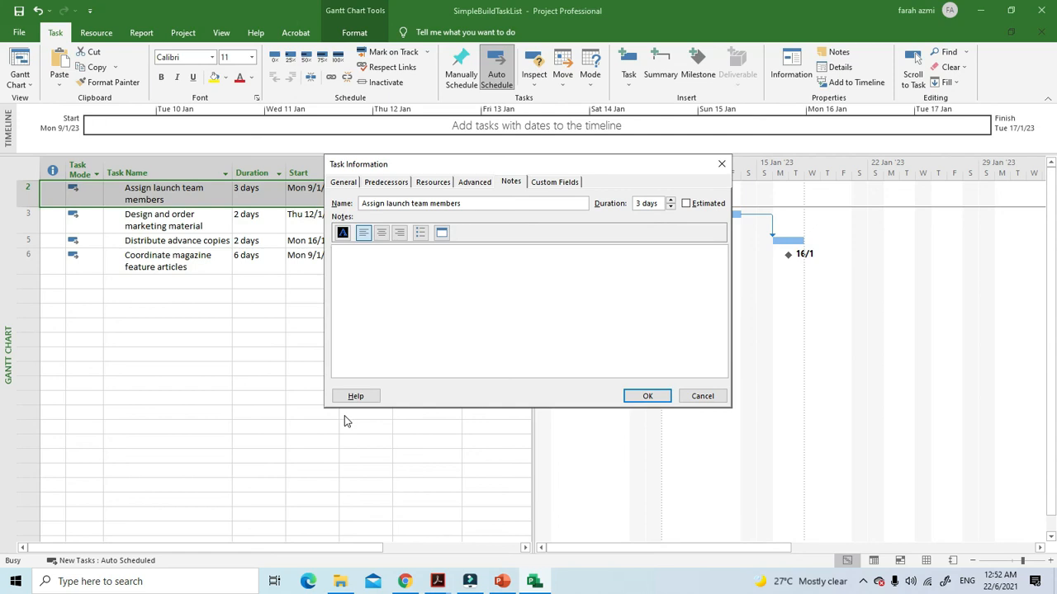
text(Get Recipient list from publicist)
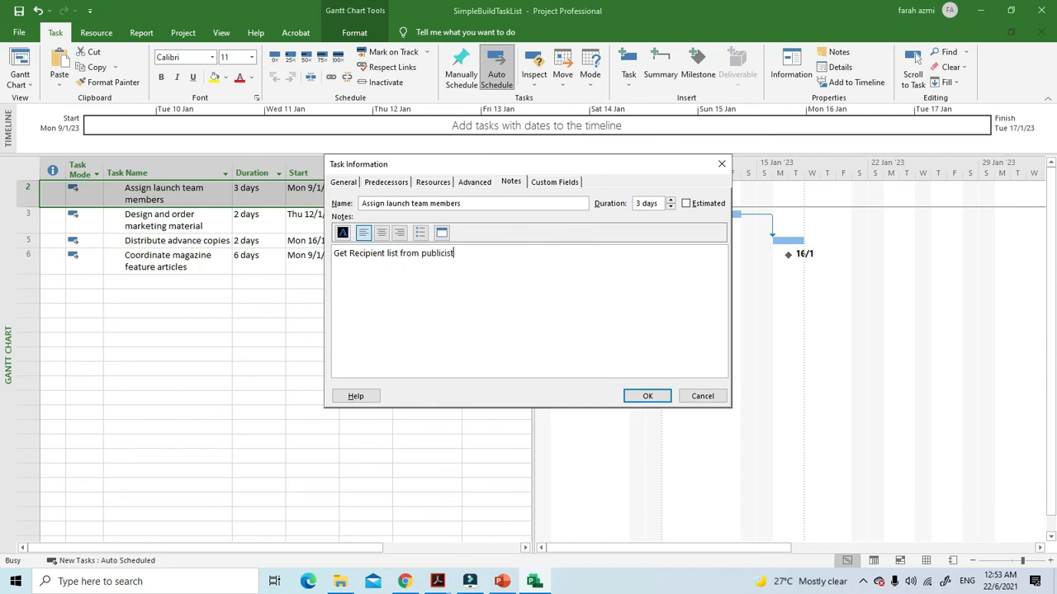
click(640, 400)
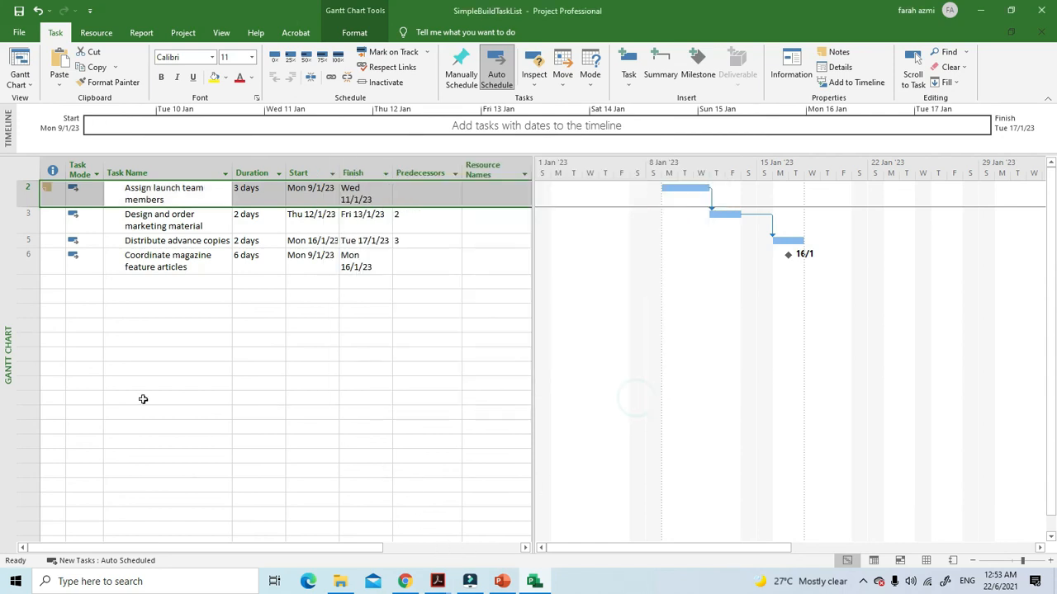
mouse_move(45, 197)
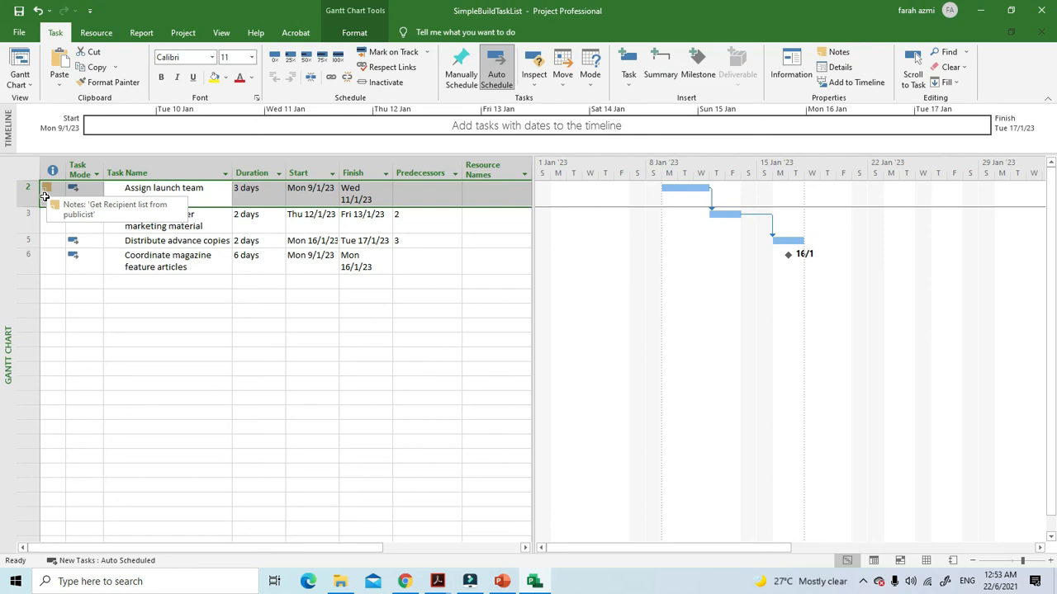
View the Insert Hyperlink options for the "Design and order marketing material" task and close them without adding a link
right_click(174, 227)
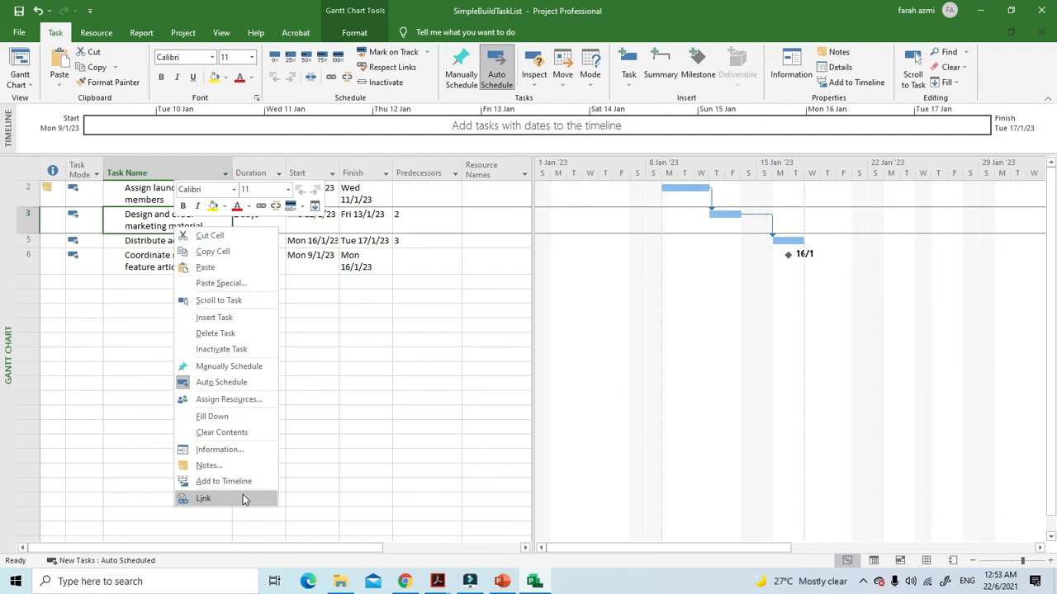
click(320, 393)
right_click(168, 223)
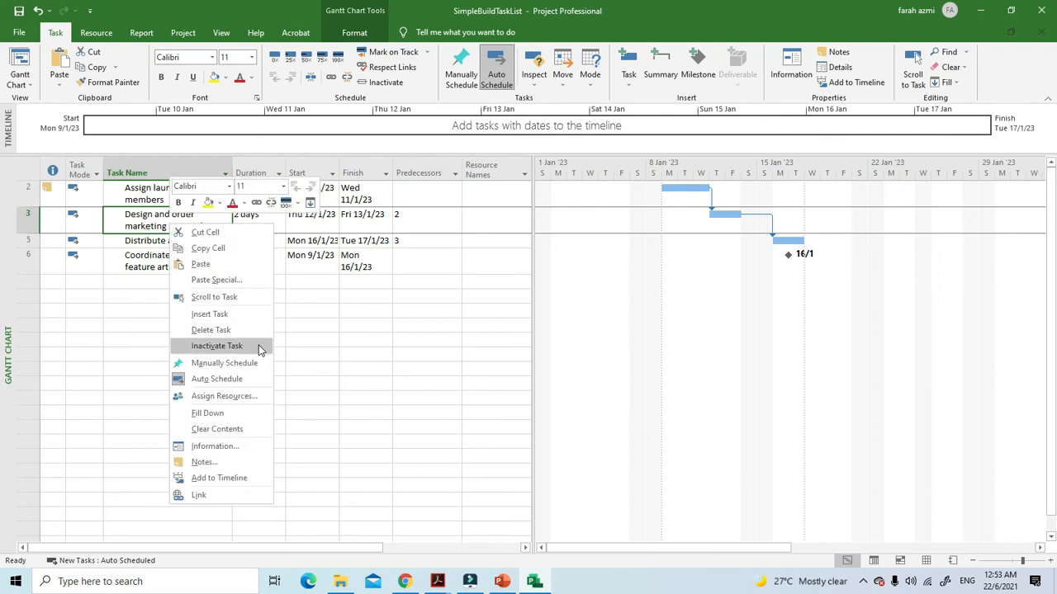
click(248, 492)
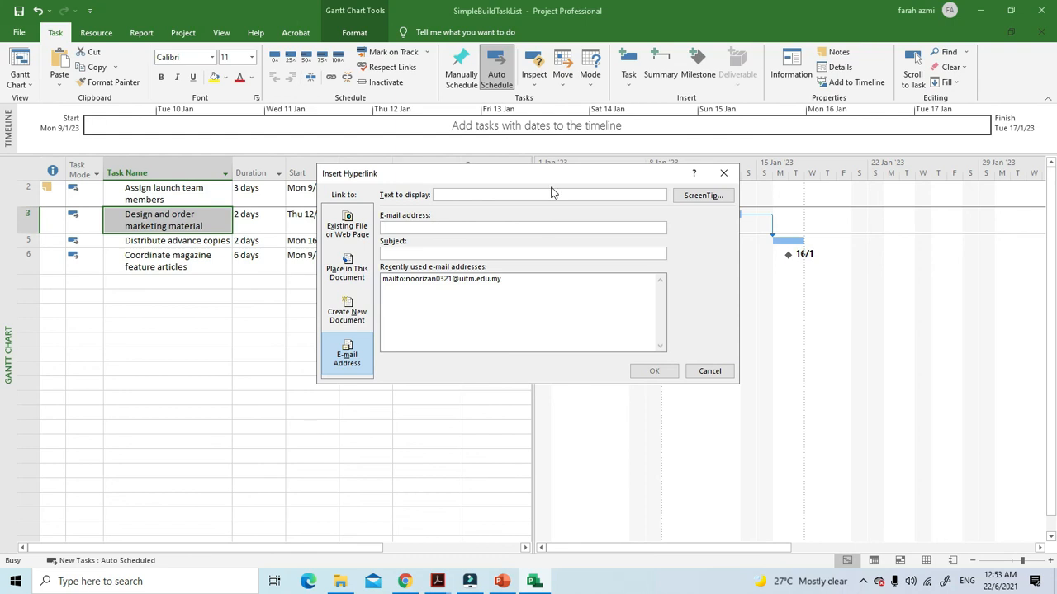
click(580, 194)
key(Escape)
Switch to the MODULE 3 PDF in Adobe Acrobat and go to its closing slide
click(438, 582)
click(495, 520)
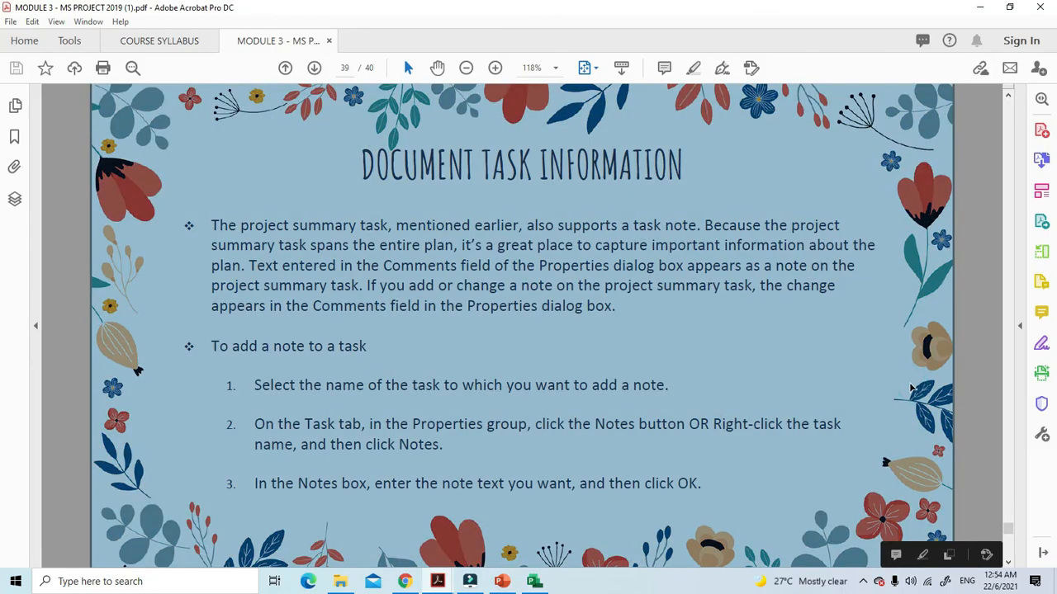
scroll(971, 363, down, 2)
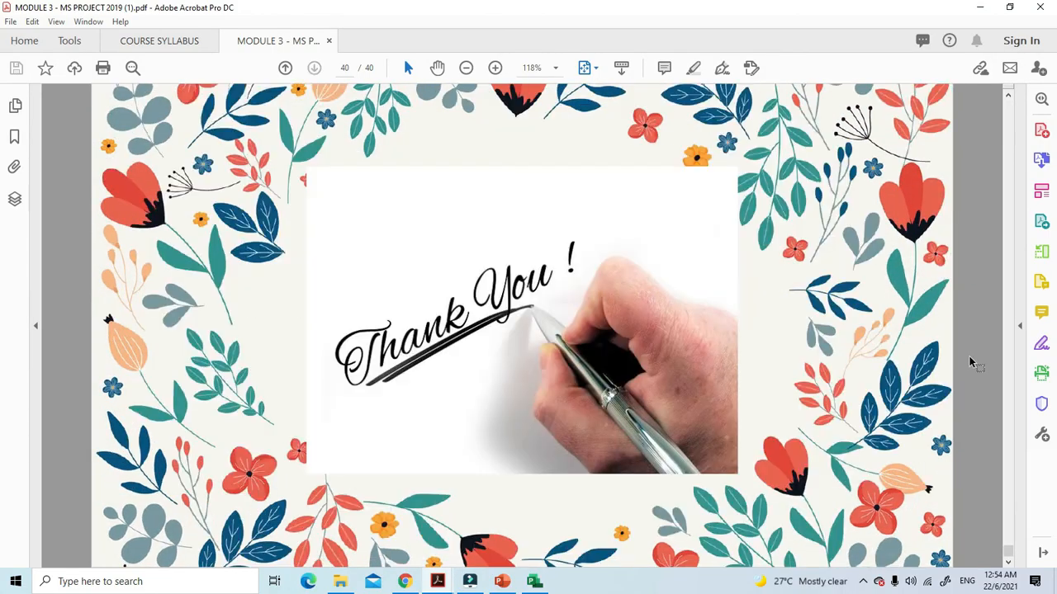